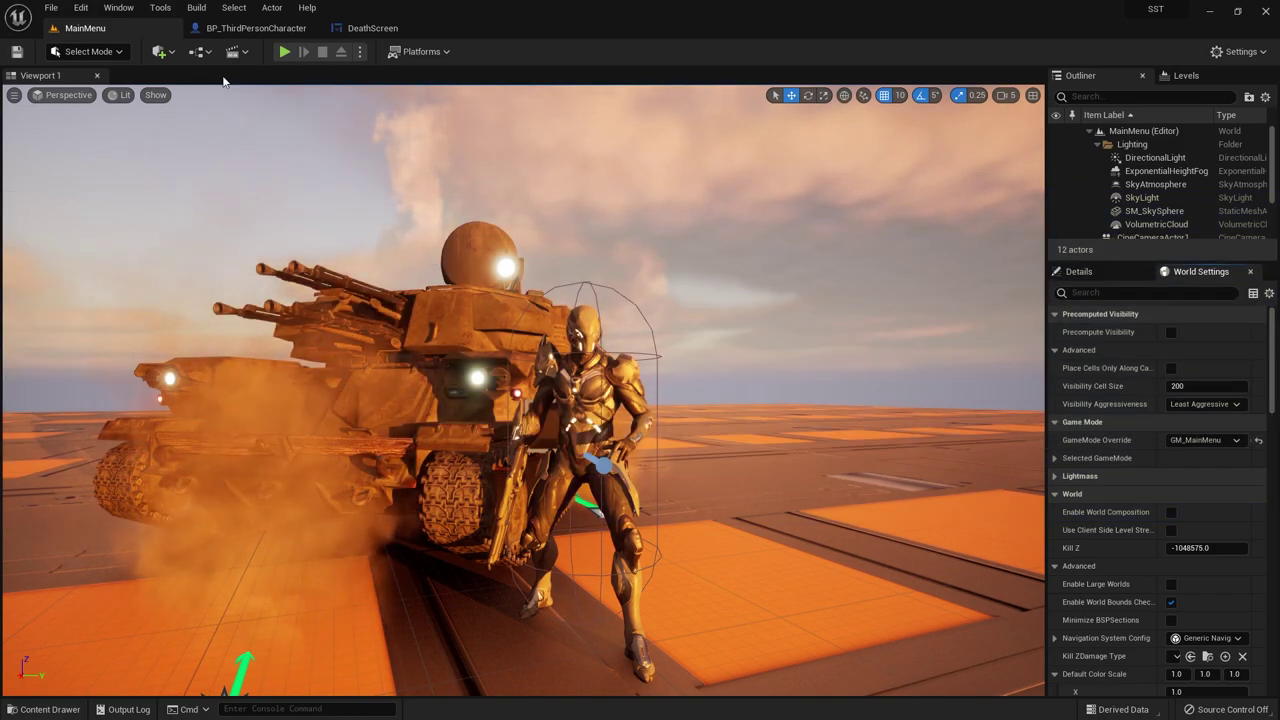
Step: Open the Edit menu while the MainMenu level is showing
{"action": "left_click", "coordinate": [82, 8]}
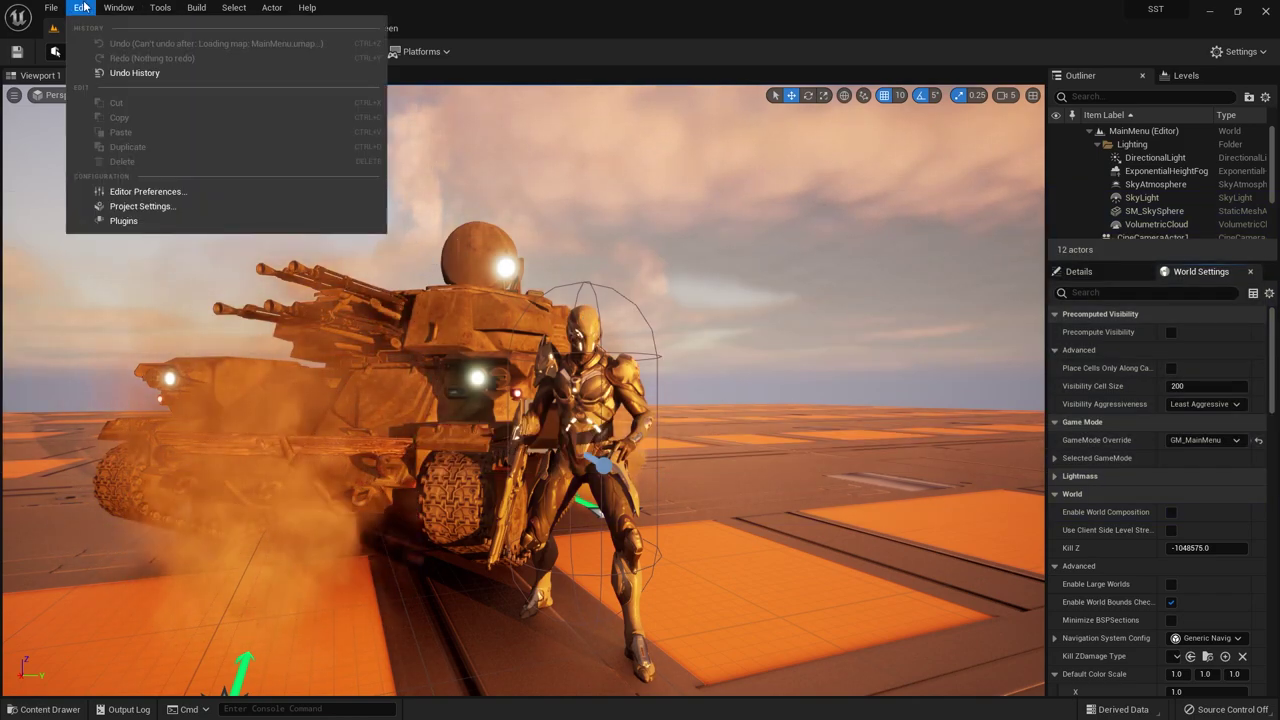
Step: Open Project Settings and close the BP_ThirdPersonCharacter and DeathScreen editor tabs
{"action": "left_click", "coordinate": [150, 207]}
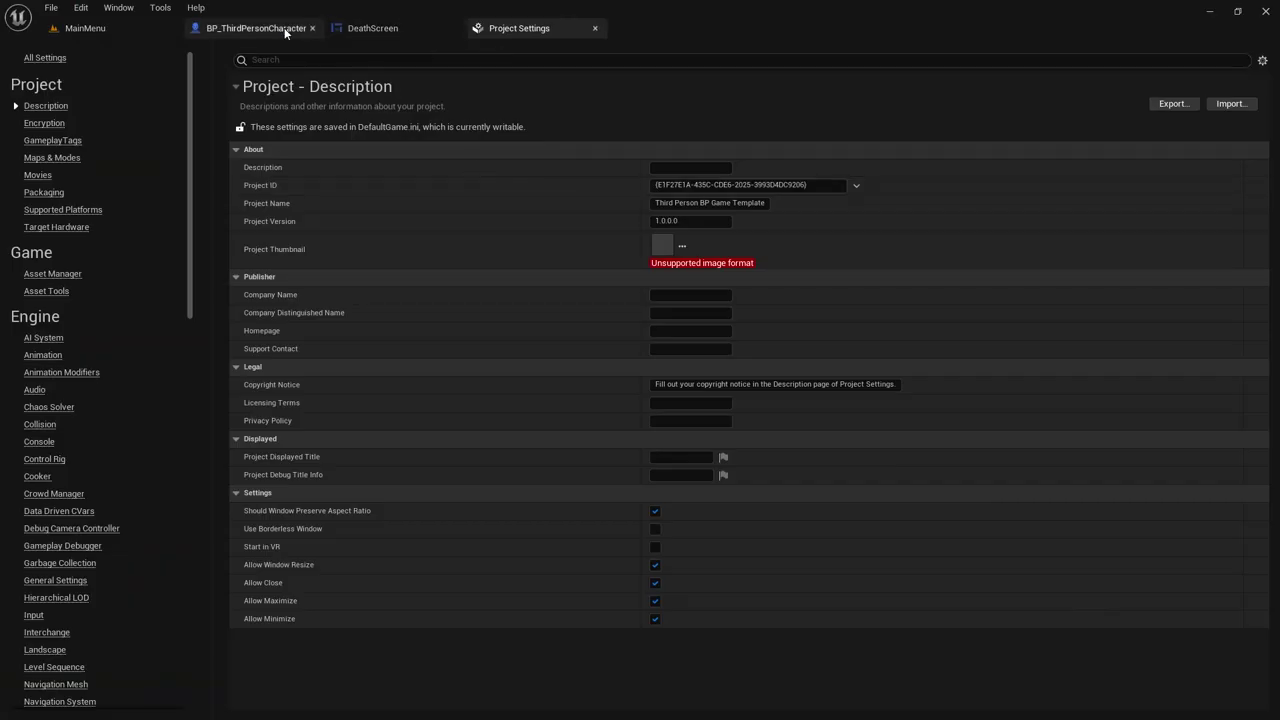
{"action": "left_click", "coordinate": [285, 30]}
{"action": "left_click", "coordinate": [312, 28]}
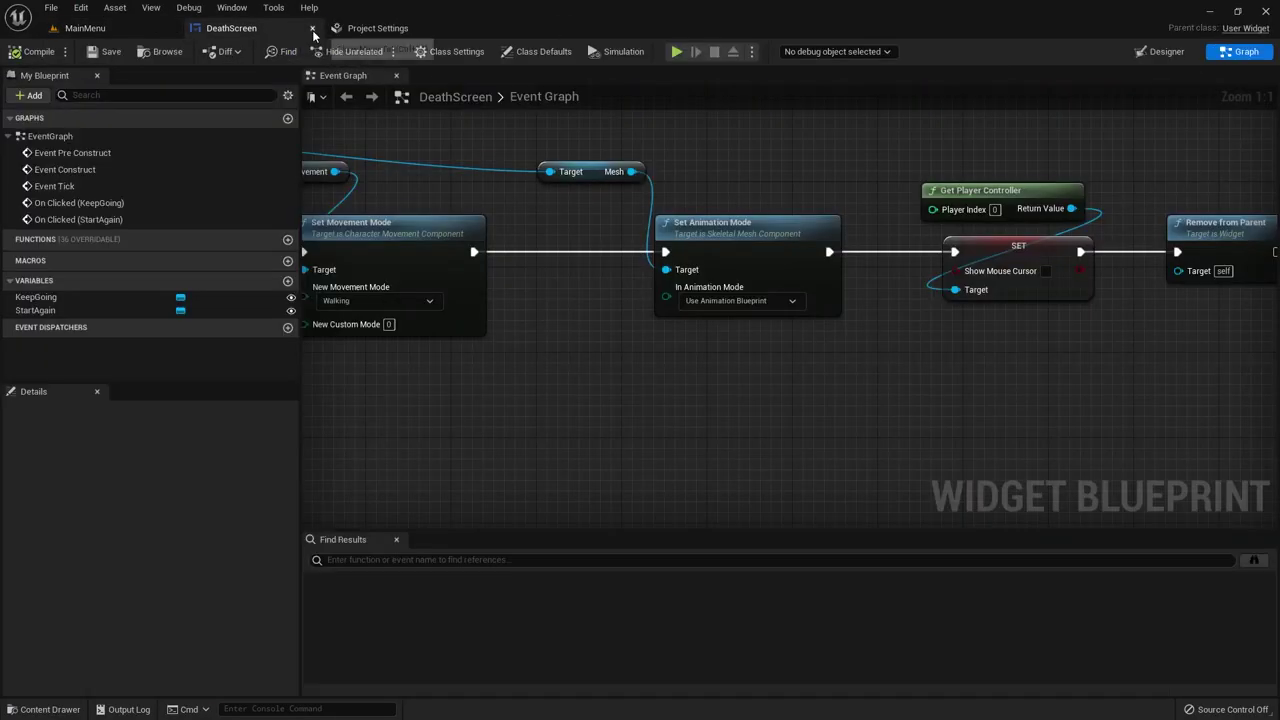
{"action": "left_click", "coordinate": [312, 28]}
{"action": "left_click", "coordinate": [270, 28]}
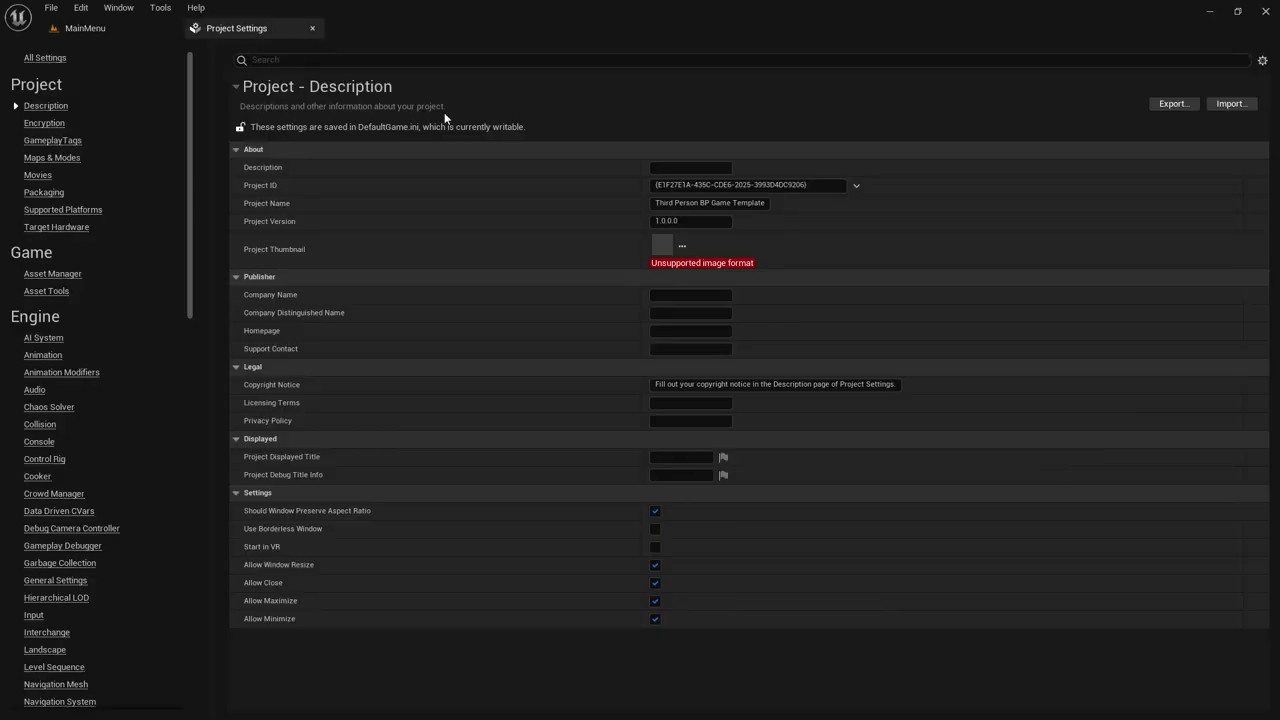
Step: Look over the Windows platform settings, then go to the Maps & Modes page
{"action": "scroll", "coordinate": [77, 267], "scroll_direction": "down", "scroll_amount": 3}
{"action": "scroll", "coordinate": [60, 346], "scroll_direction": "down", "scroll_amount": 3}
{"action": "scroll", "coordinate": [63, 400], "scroll_direction": "down", "scroll_amount": 3}
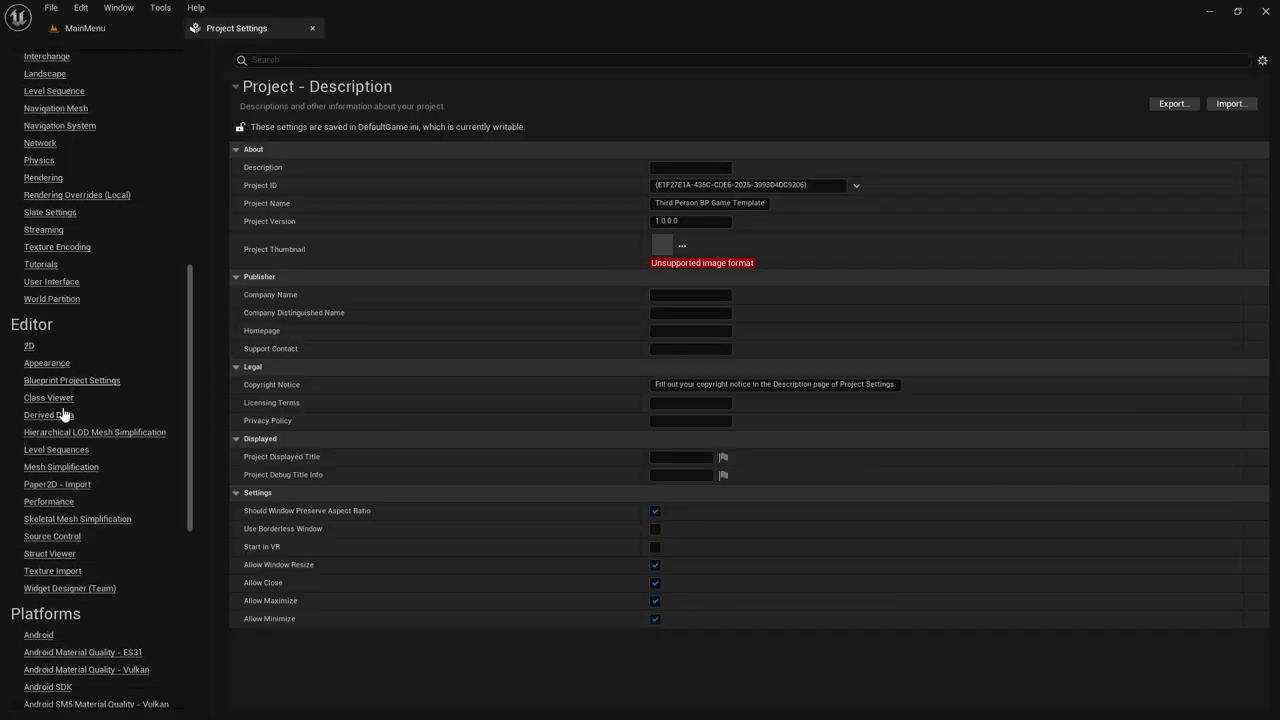
{"action": "scroll", "coordinate": [60, 414], "scroll_direction": "down", "scroll_amount": 5}
{"action": "scroll", "coordinate": [63, 432], "scroll_direction": "down", "scroll_amount": 3}
{"action": "left_click", "coordinate": [44, 410]}
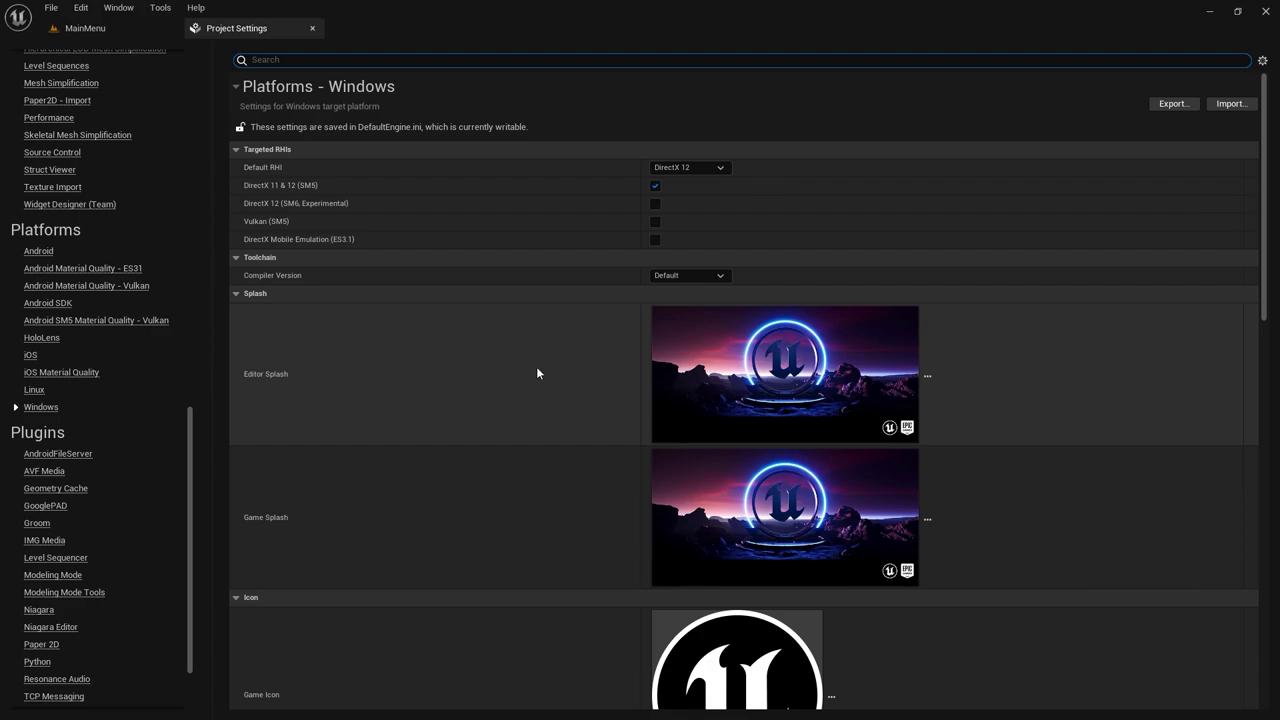
{"action": "scroll", "coordinate": [103, 86], "scroll_direction": "up", "scroll_amount": 12}
{"action": "scroll", "coordinate": [103, 86], "scroll_direction": "up", "scroll_amount": 3}
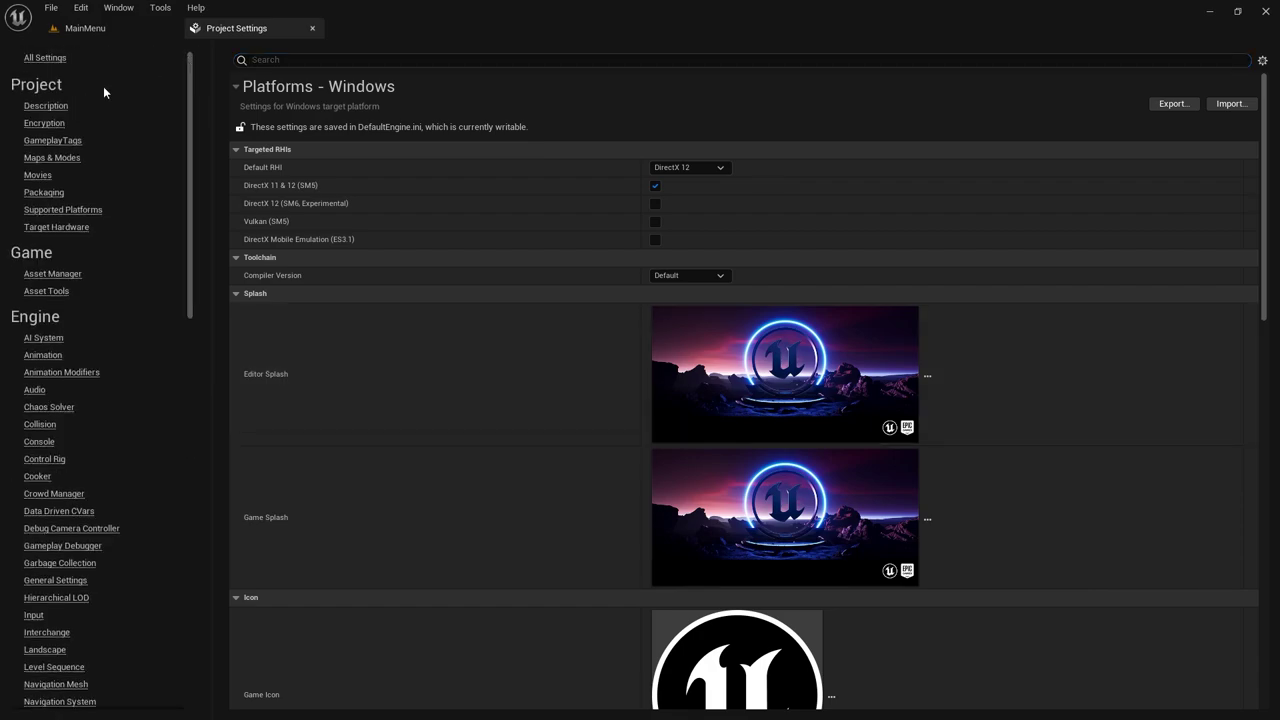
{"action": "left_click", "coordinate": [48, 160]}
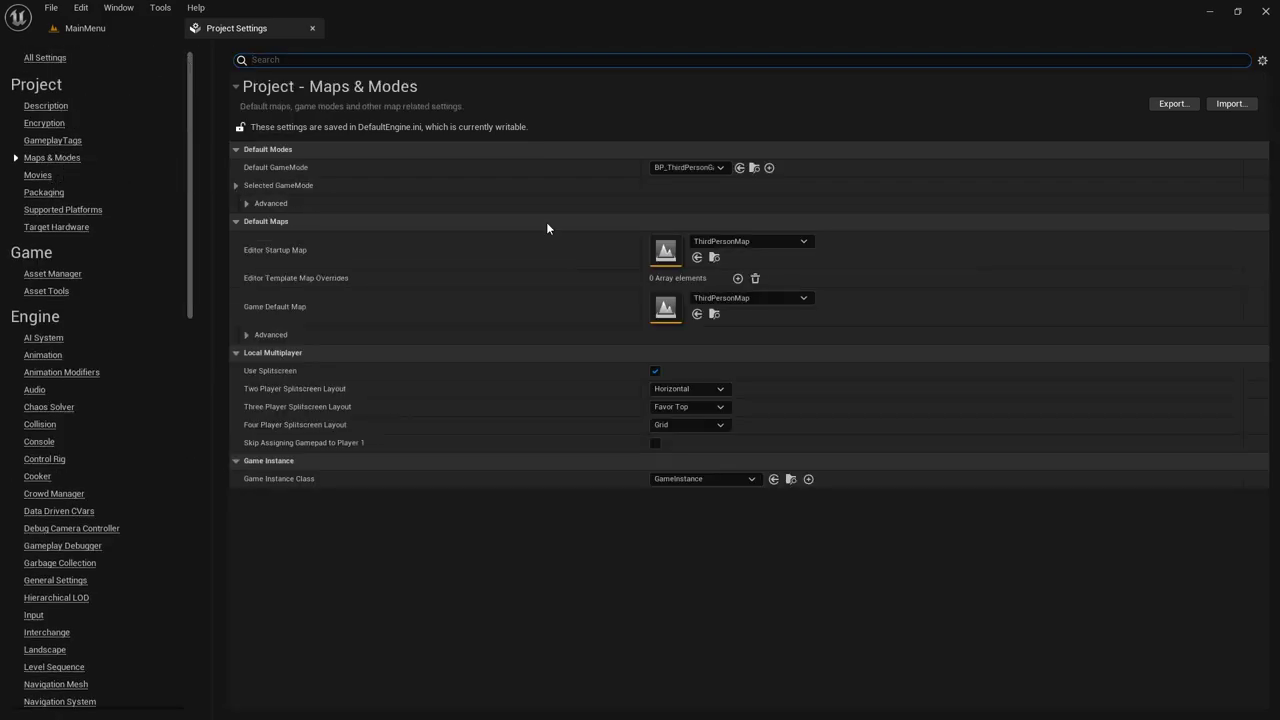
Step: Set both Editor Startup Map and Game Default Map to MainMenu
{"action": "left_click", "coordinate": [745, 242]}
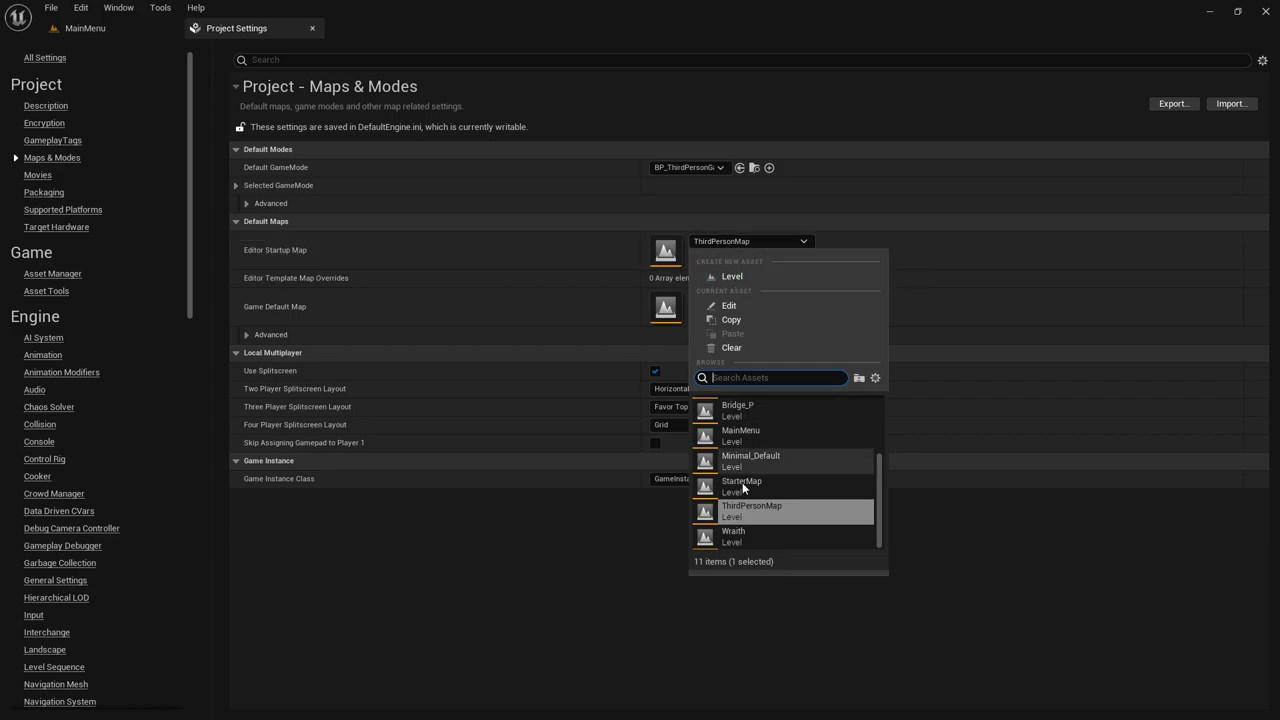
{"action": "left_click", "coordinate": [748, 430]}
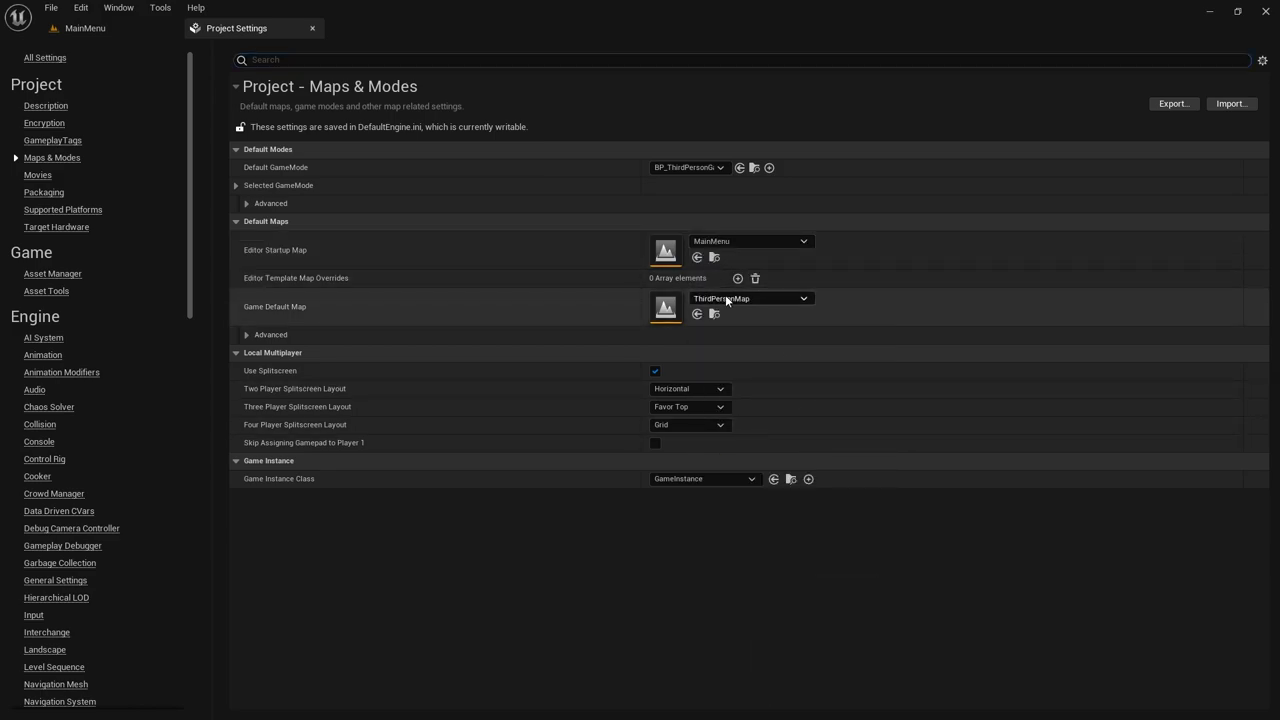
{"action": "left_click", "coordinate": [725, 294]}
{"action": "left_click", "coordinate": [740, 491]}
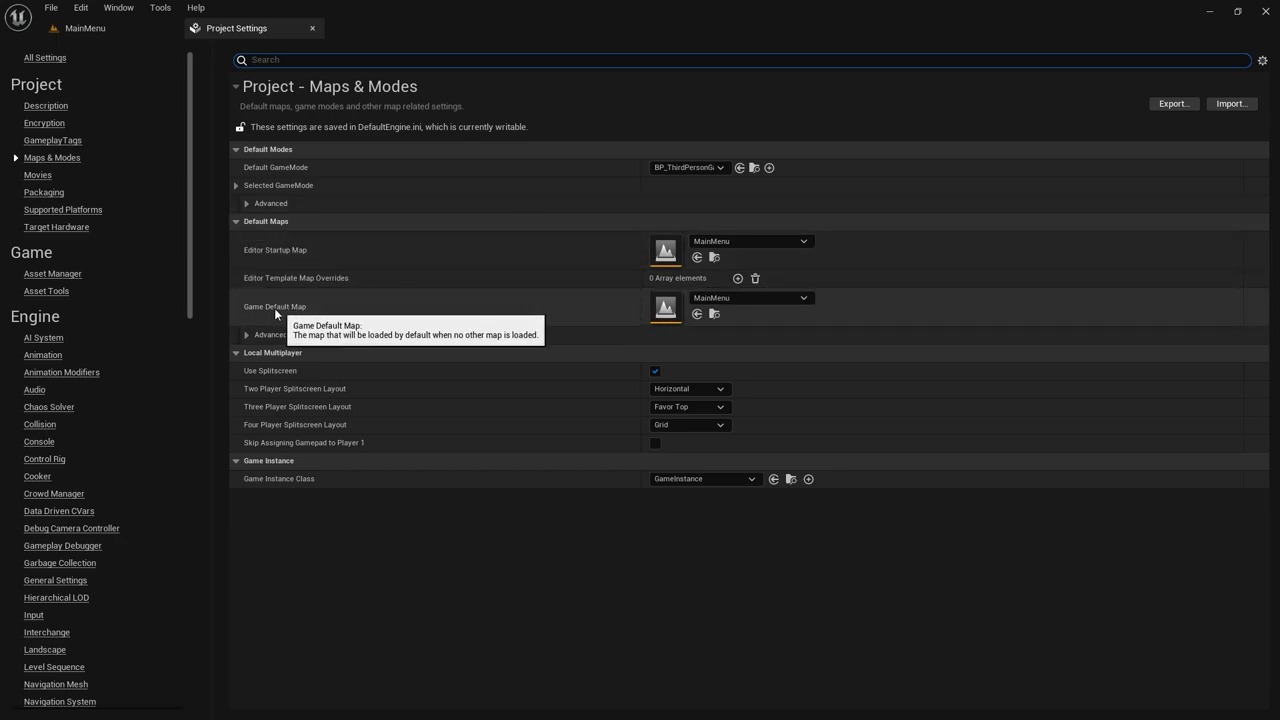
Step: Switch back to the MainMenu level tab
{"action": "left_click", "coordinate": [81, 7]}
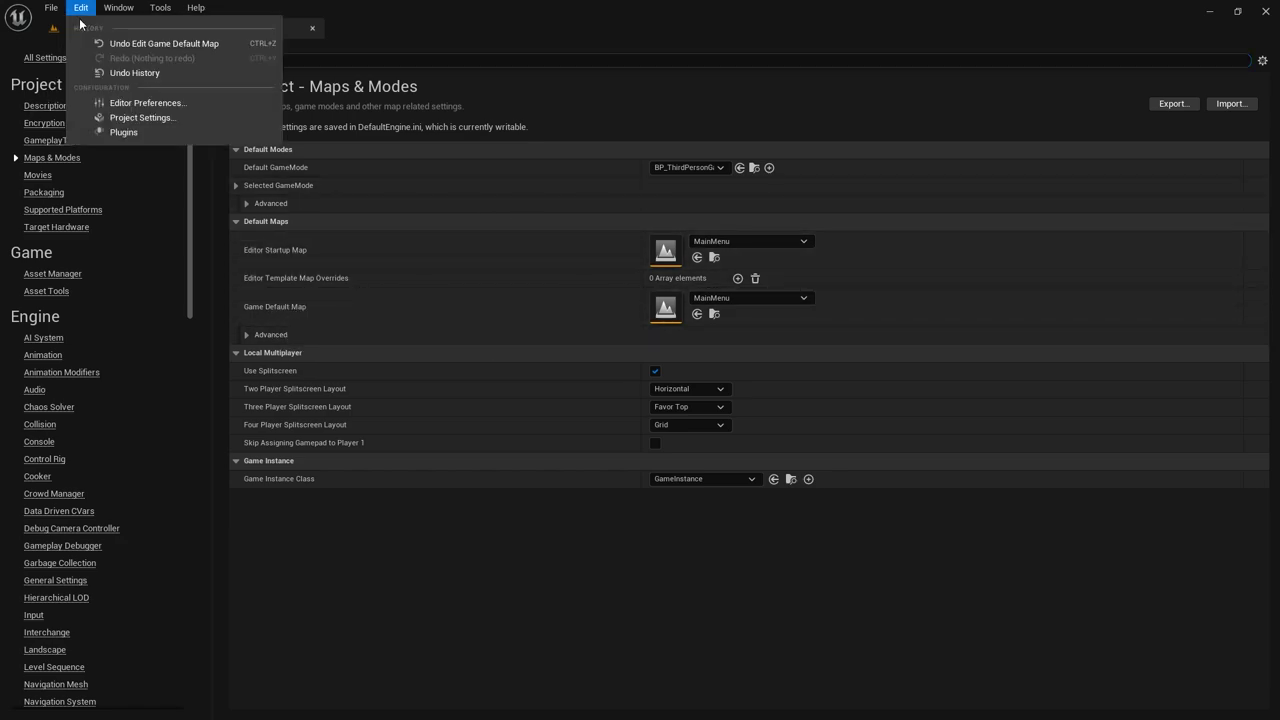
{"action": "left_click", "coordinate": [75, 28]}
{"action": "left_click", "coordinate": [75, 28]}
Step: Select the ThirdPersonMap and MainMenu level assets in the Content Drawer
{"action": "key", "text": "ctrl+space"}
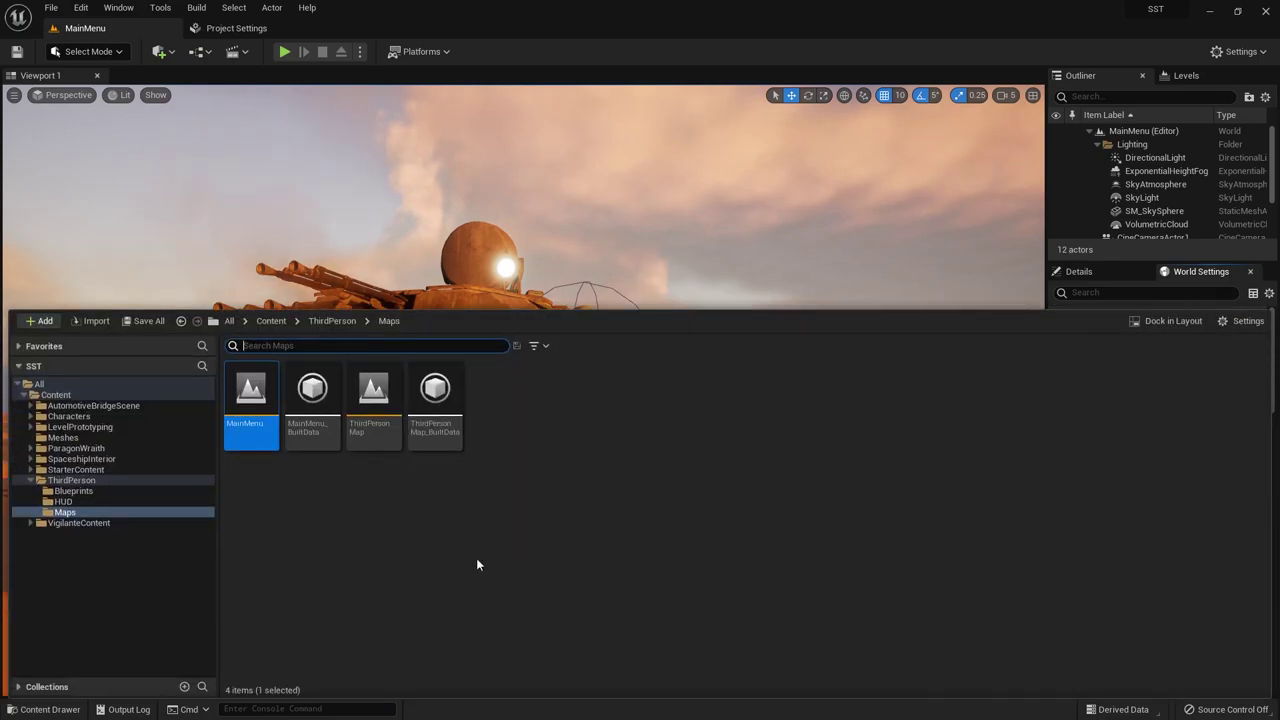
{"action": "left_click", "coordinate": [386, 400]}
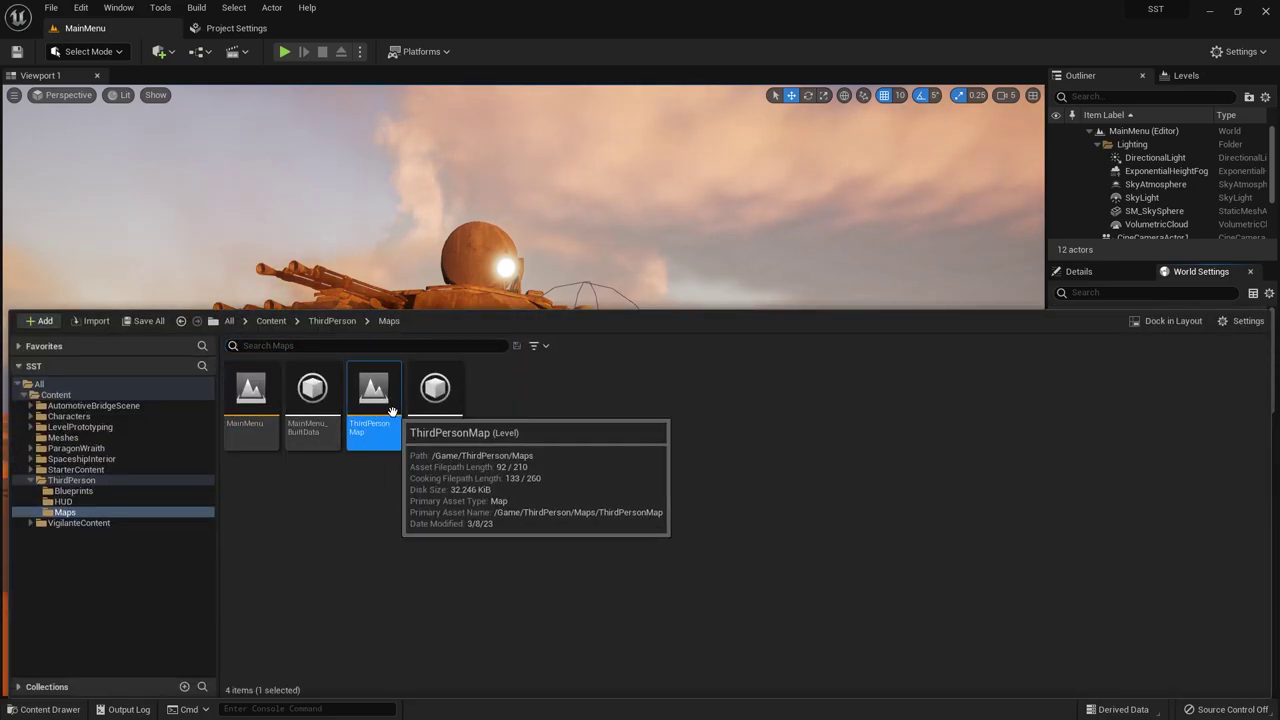
{"action": "left_click", "coordinate": [259, 425]}
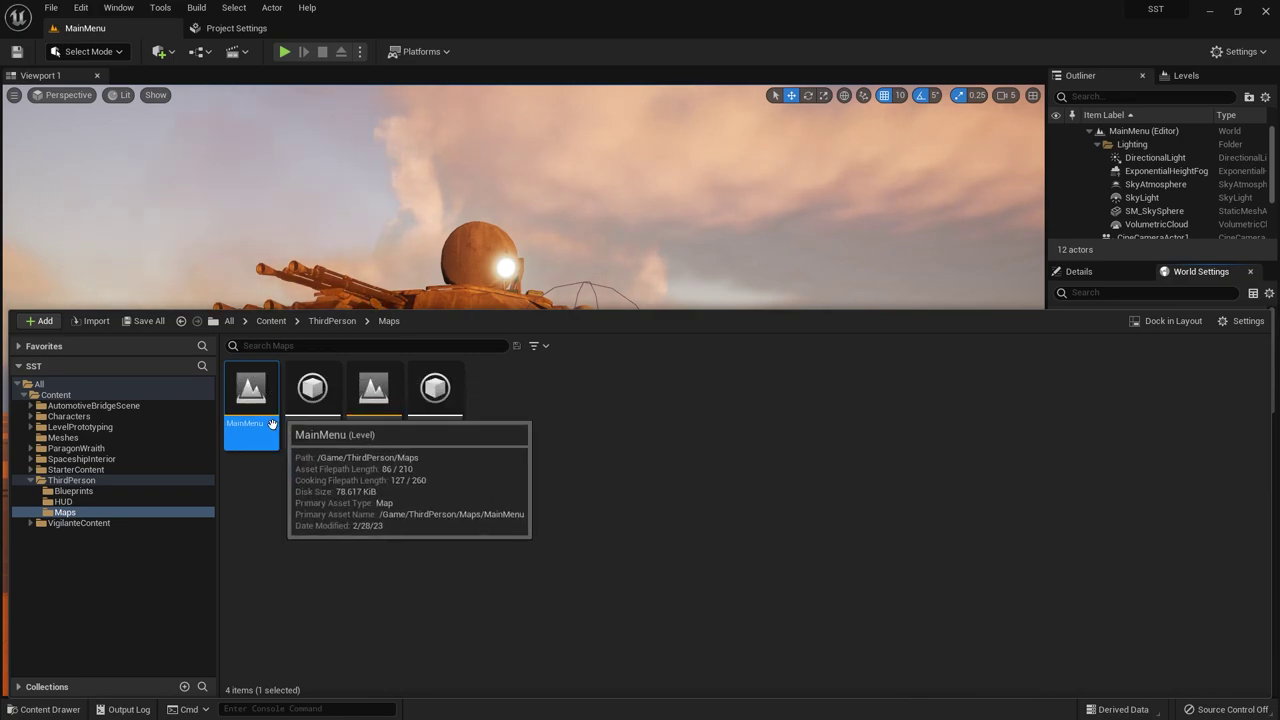
Step: Revisit the Windows platform project settings, then minimize the editor
{"action": "left_click", "coordinate": [236, 28]}
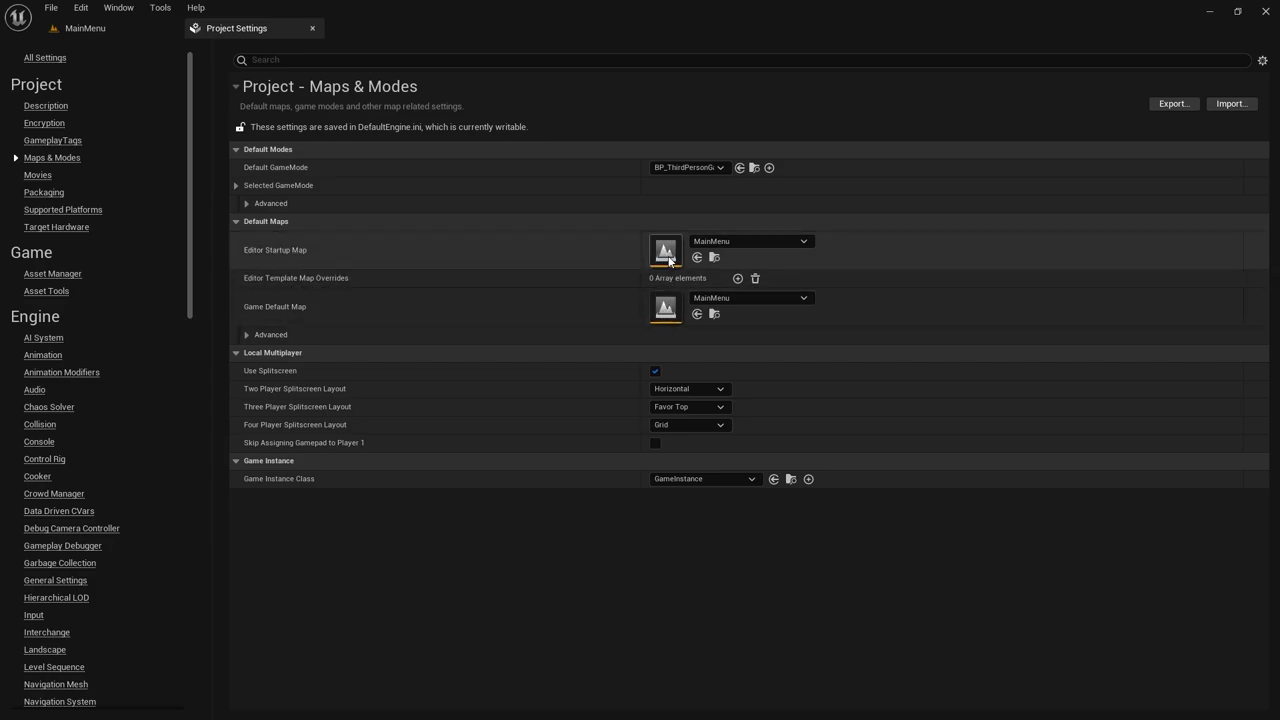
{"action": "scroll", "coordinate": [80, 437], "scroll_direction": "down", "scroll_amount": 2}
{"action": "scroll", "coordinate": [137, 417], "scroll_direction": "down", "scroll_amount": 4}
{"action": "scroll", "coordinate": [170, 440], "scroll_direction": "down", "scroll_amount": 3}
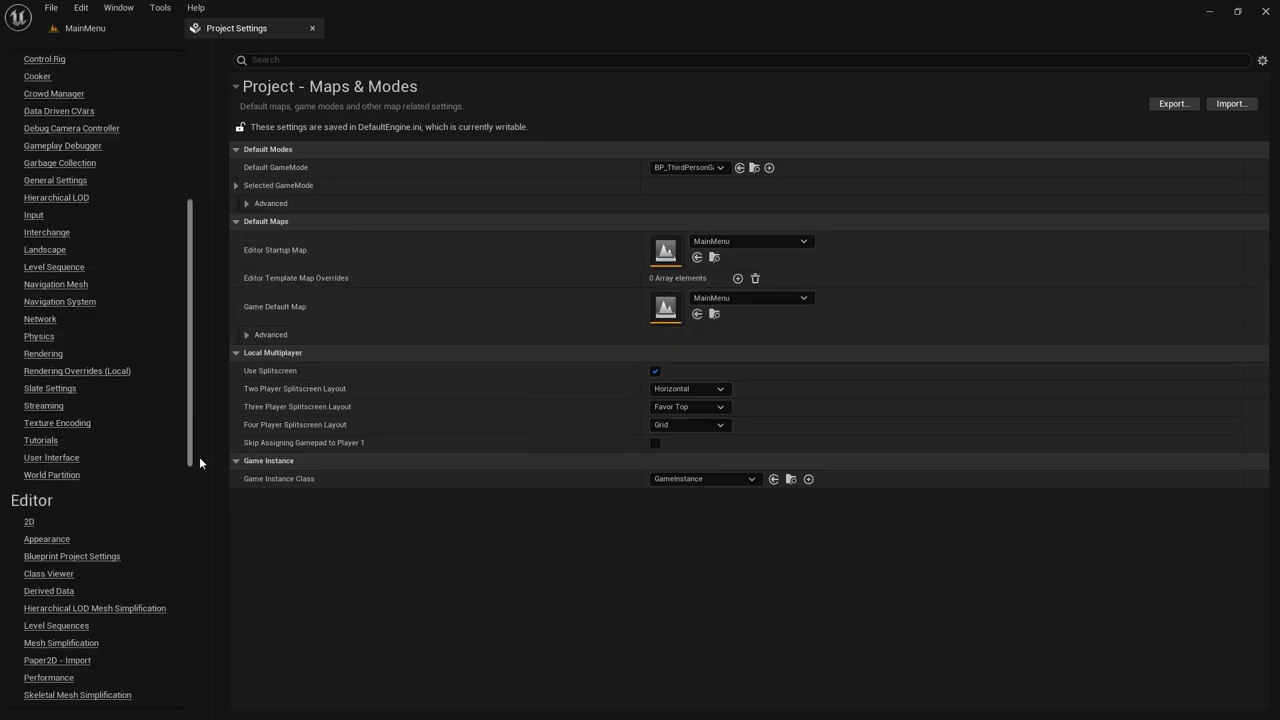
{"action": "scroll", "coordinate": [204, 560], "scroll_direction": "down", "scroll_amount": 10}
{"action": "scroll", "coordinate": [209, 640], "scroll_direction": "up", "scroll_amount": 3}
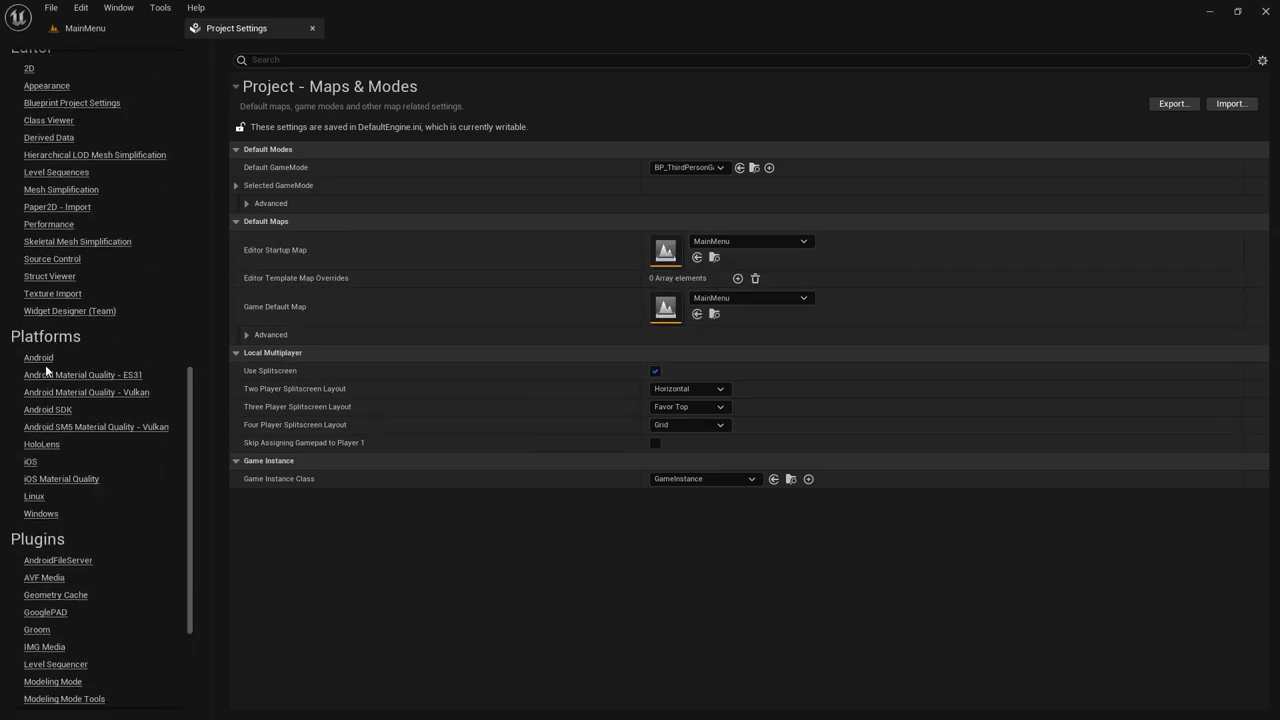
{"action": "left_click", "coordinate": [41, 518]}
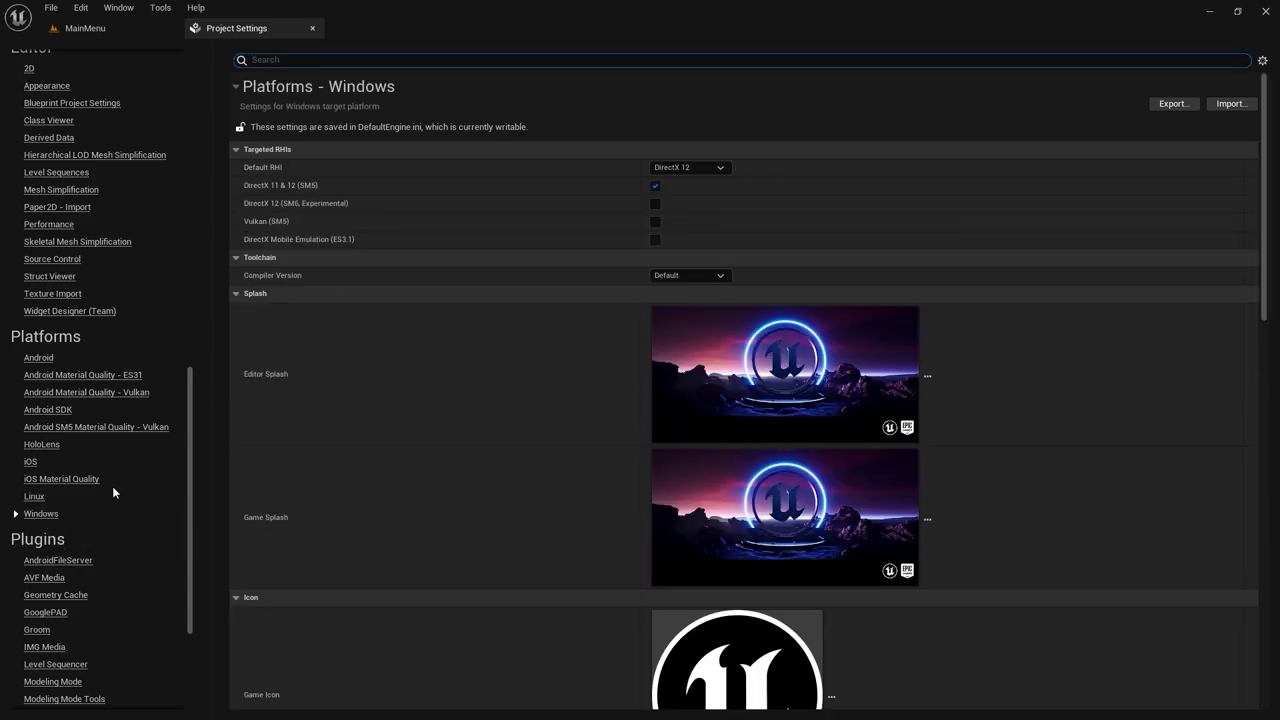
{"action": "scroll", "coordinate": [720, 360], "scroll_direction": "down", "scroll_amount": 1}
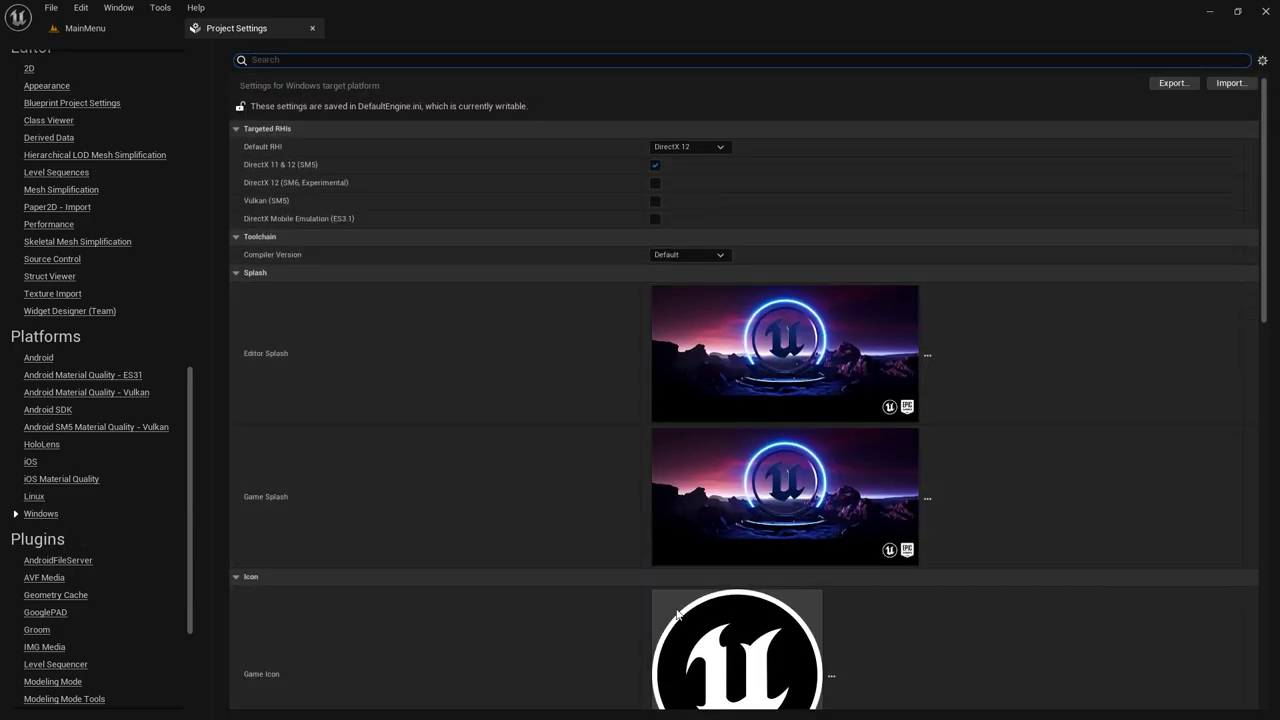
{"action": "left_click", "coordinate": [1209, 11]}
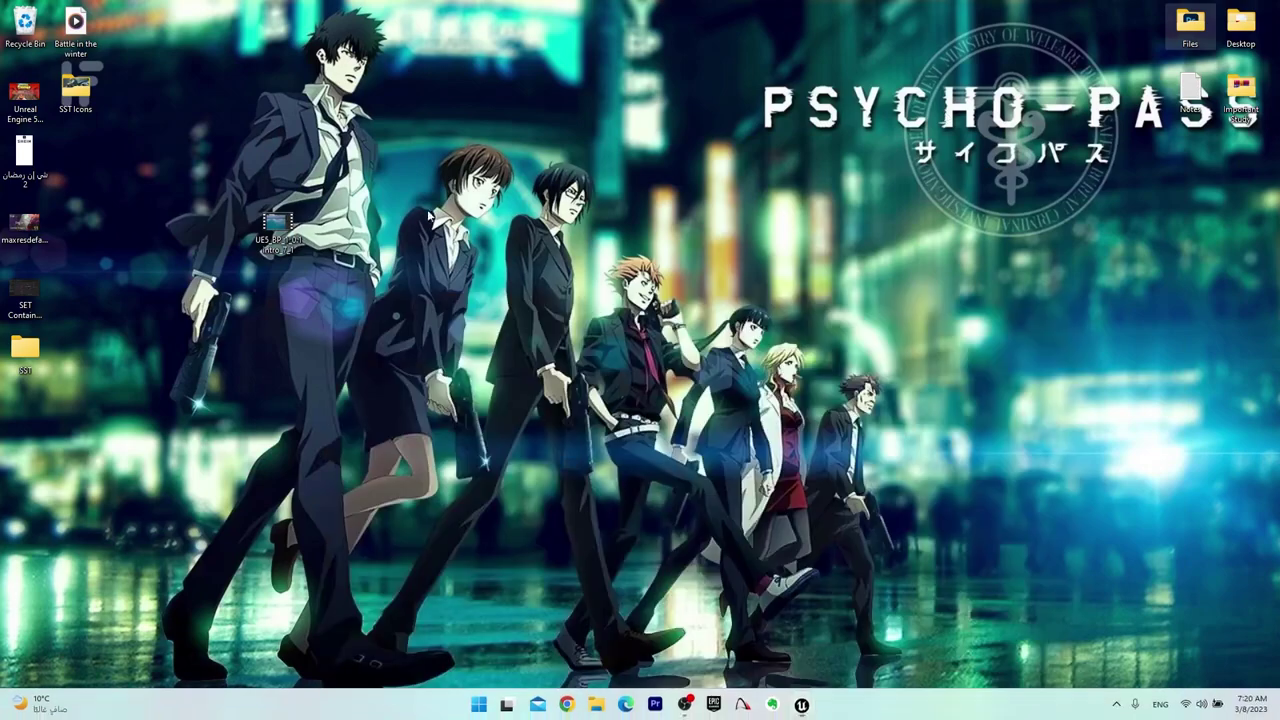
Step: Open the SST Icons folder full-screen and preview the Application icon in Photos
{"action": "double_click", "coordinate": [83, 115]}
{"action": "double_click", "coordinate": [805, 170]}
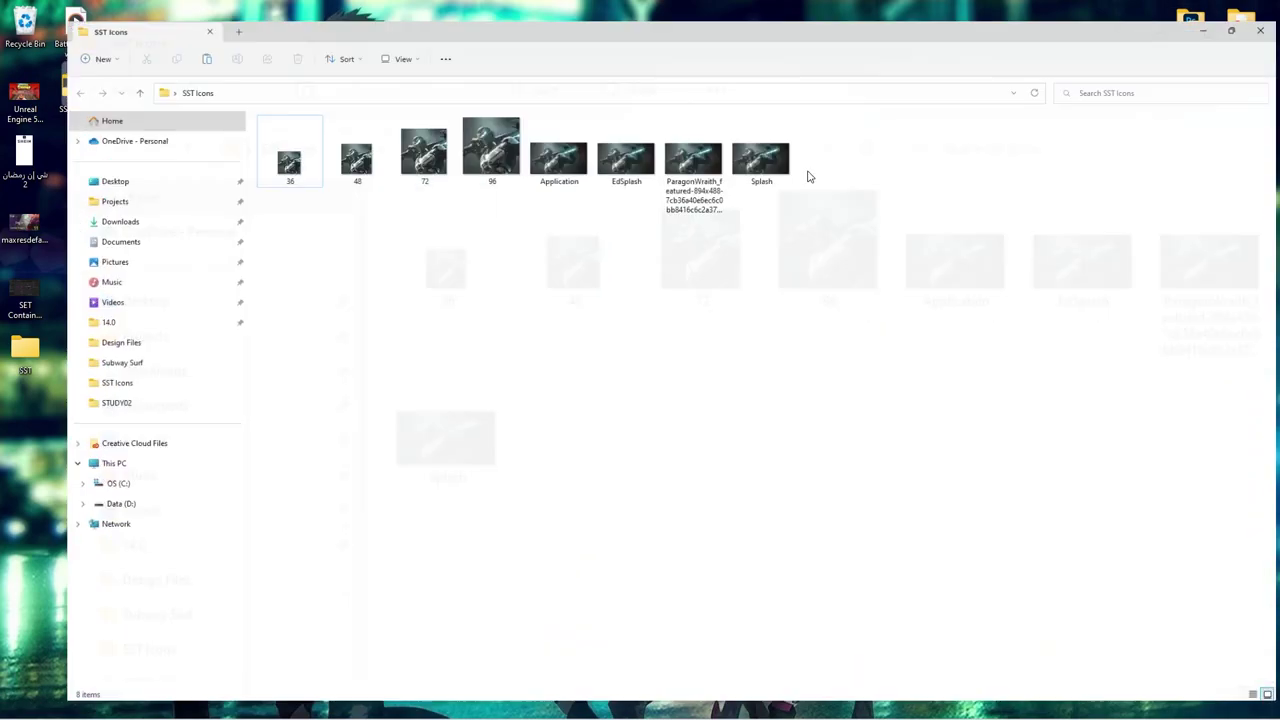
{"action": "left_click", "coordinate": [657, 195]}
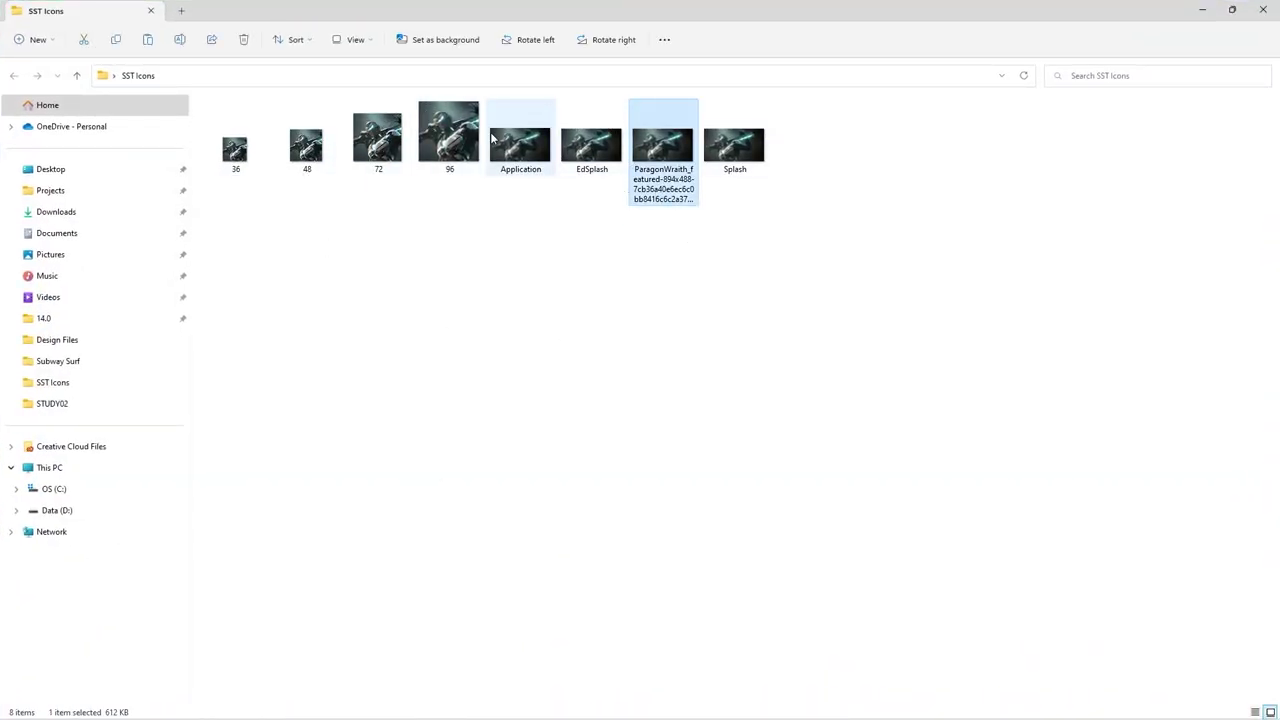
{"action": "left_click", "coordinate": [556, 135]}
{"action": "double_click", "coordinate": [538, 137]}
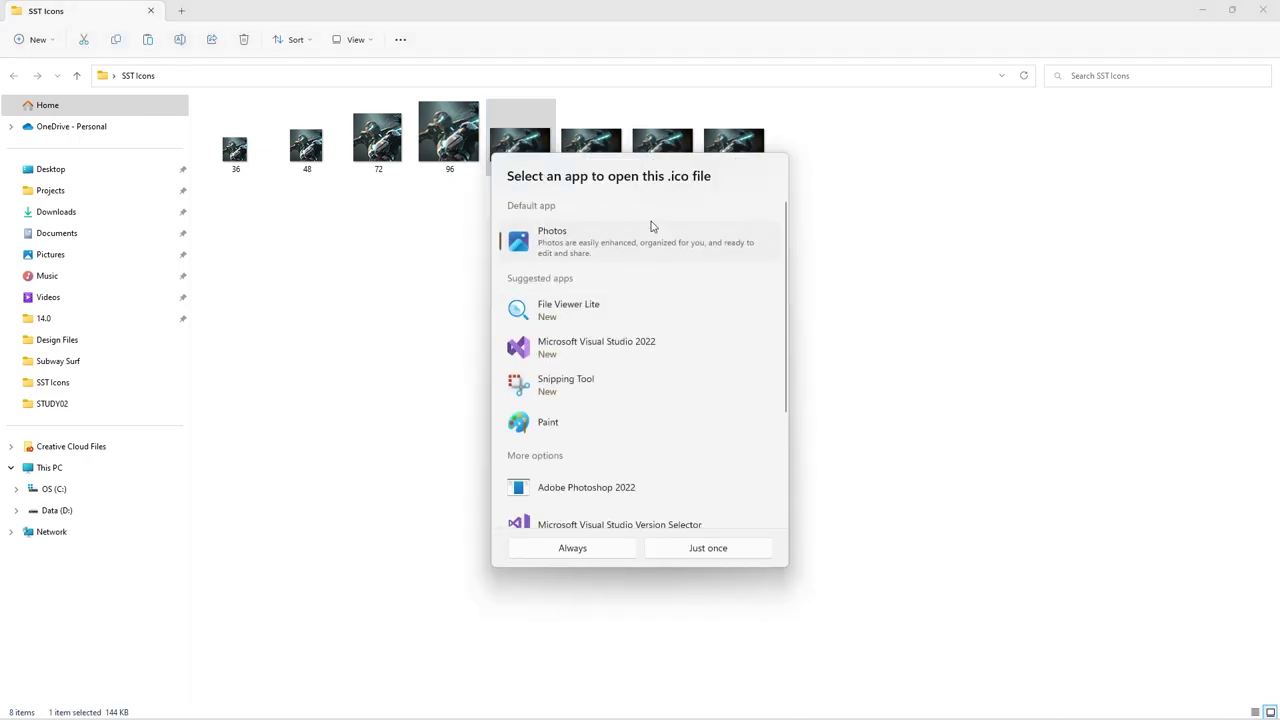
{"action": "double_click", "coordinate": [637, 243]}
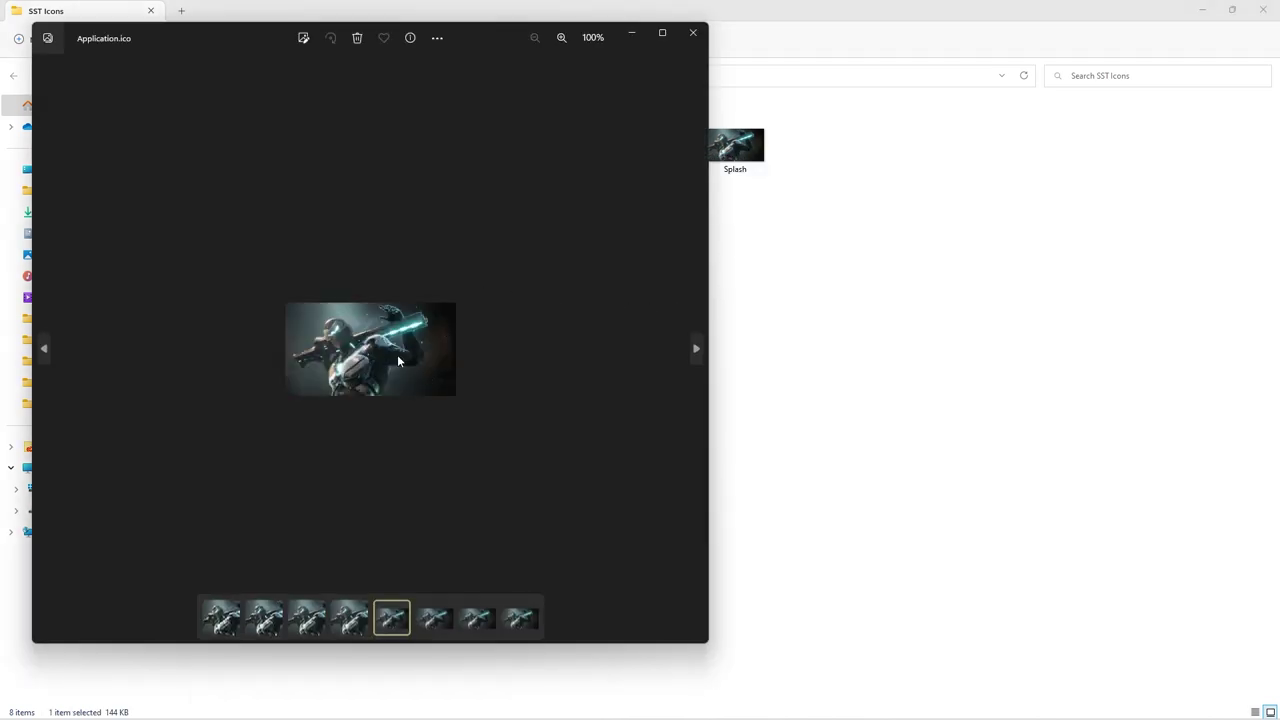
{"action": "scroll", "coordinate": [520, 243], "scroll_direction": "up", "scroll_amount": 5}
{"action": "left_click", "coordinate": [696, 33]}
Step: Preview the ParagonWraith image, then minimize the folder and return to Unreal Editor
{"action": "left_click", "coordinate": [752, 152]}
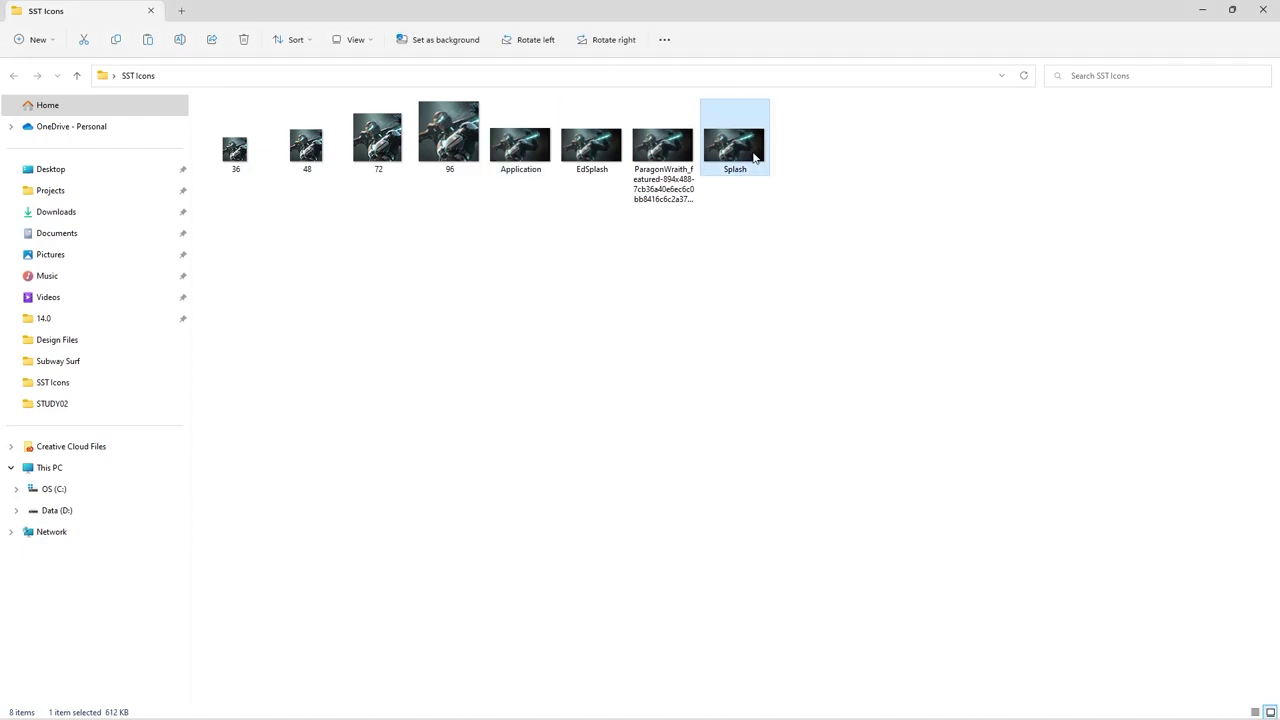
{"action": "double_click", "coordinate": [670, 140]}
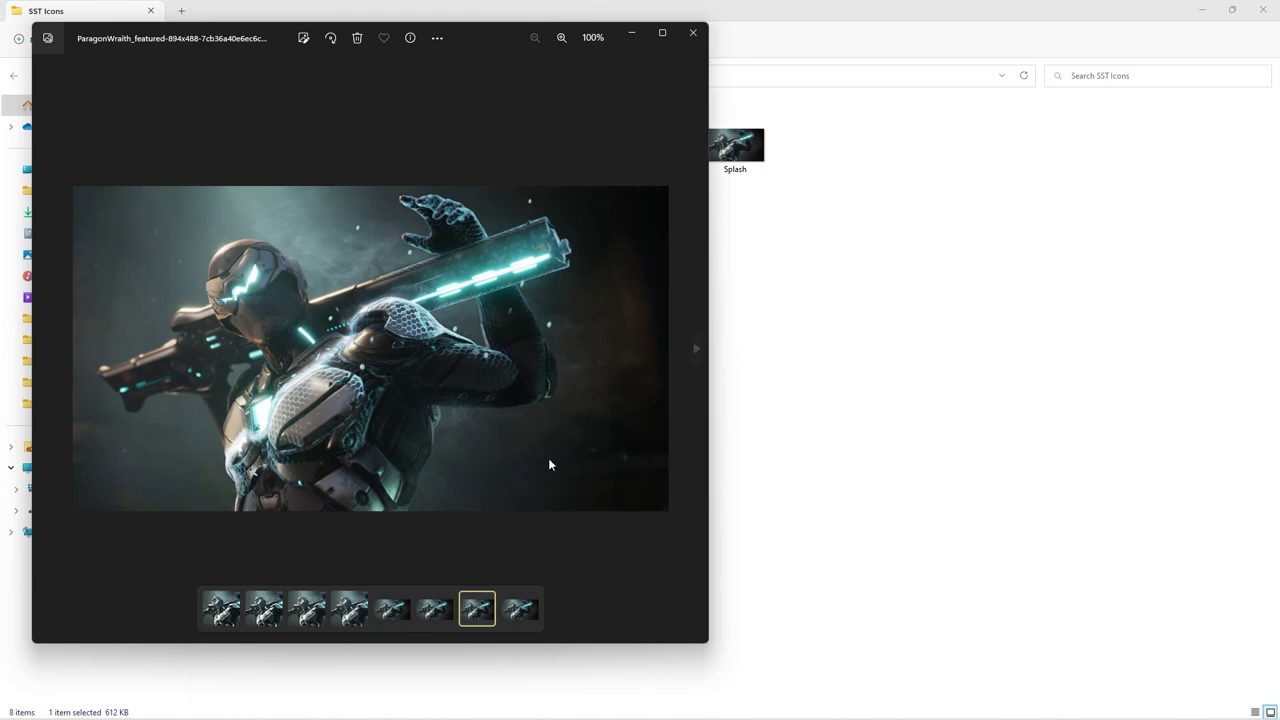
{"action": "left_click", "coordinate": [693, 33]}
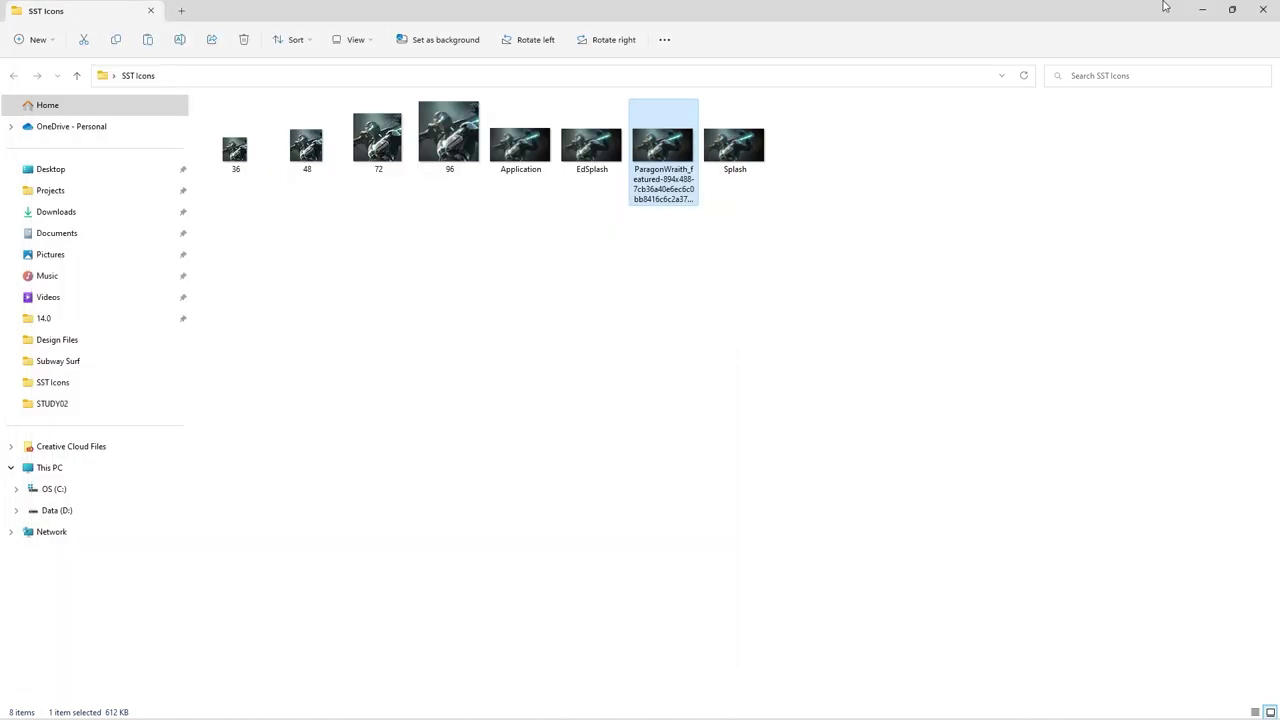
{"action": "left_click", "coordinate": [1208, 14]}
{"action": "key", "text": "alt+Tab"}
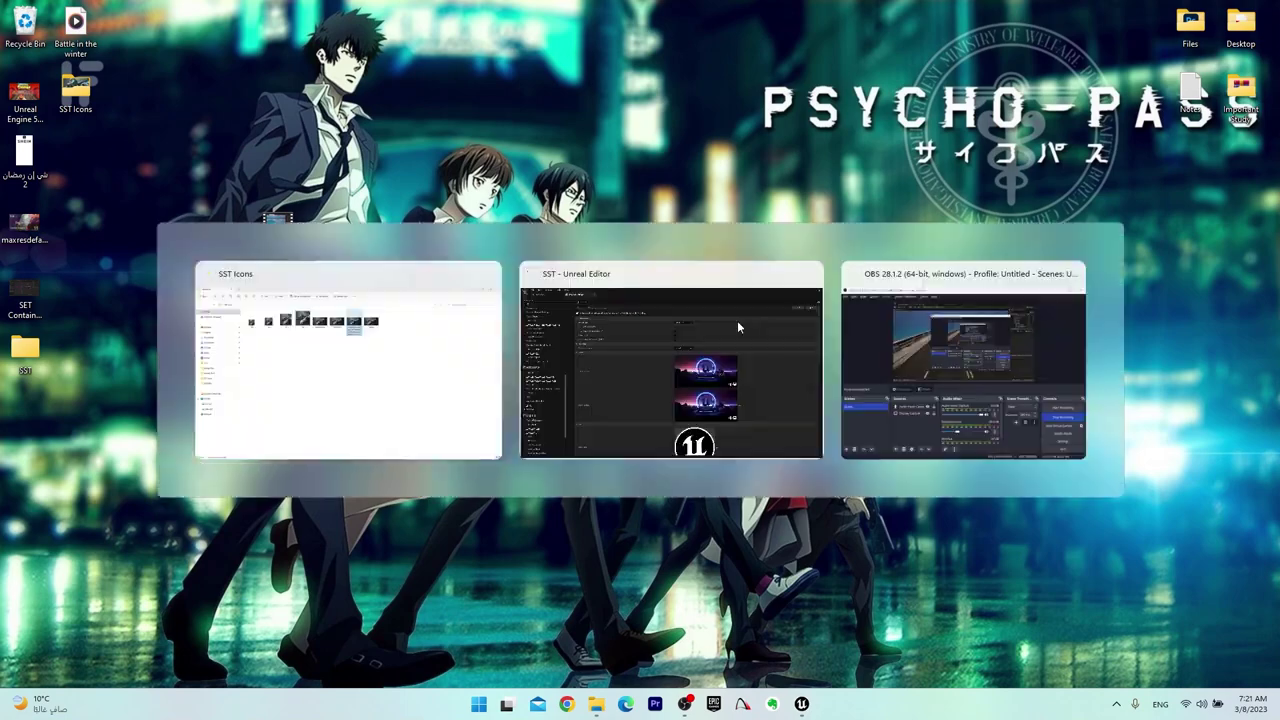
{"action": "key", "text": "alt+Tab"}
{"action": "key", "text": "alt+Tab"}
{"action": "left_click", "coordinate": [699, 362]}
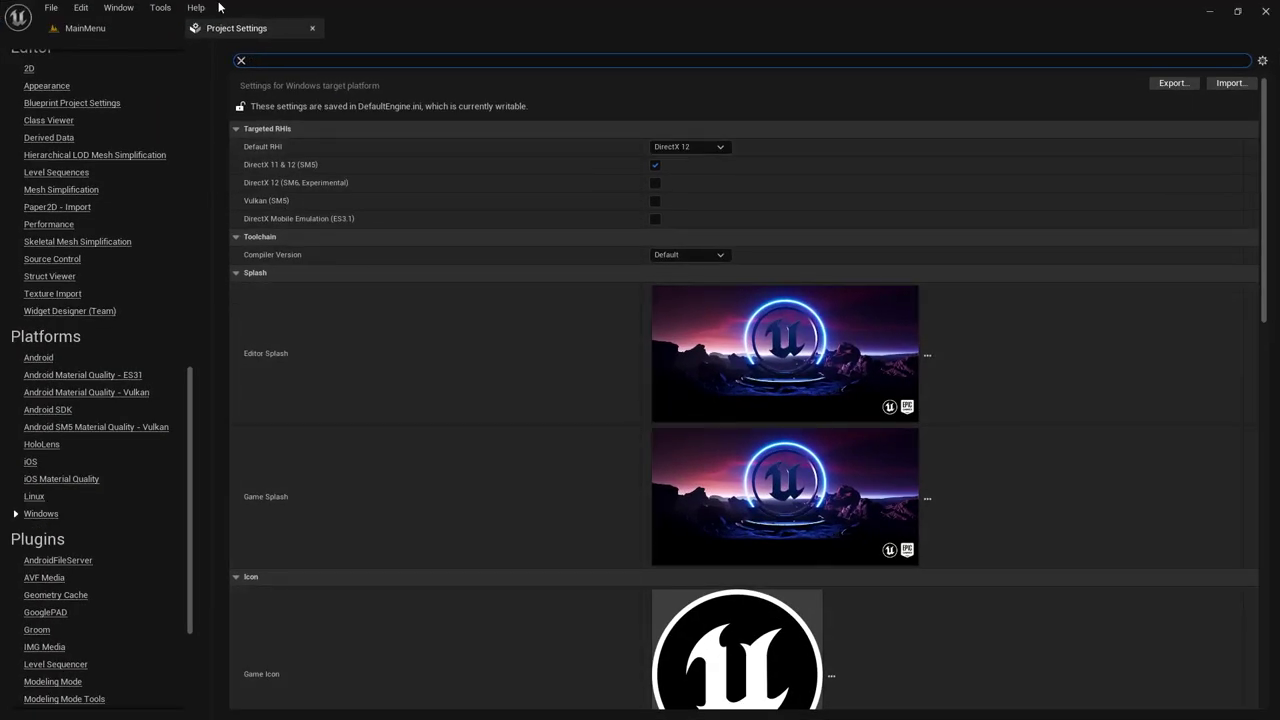
Step: In the Content Drawer, create an empty folder named Photos inside ThirdPerson
{"action": "left_click", "coordinate": [85, 28]}
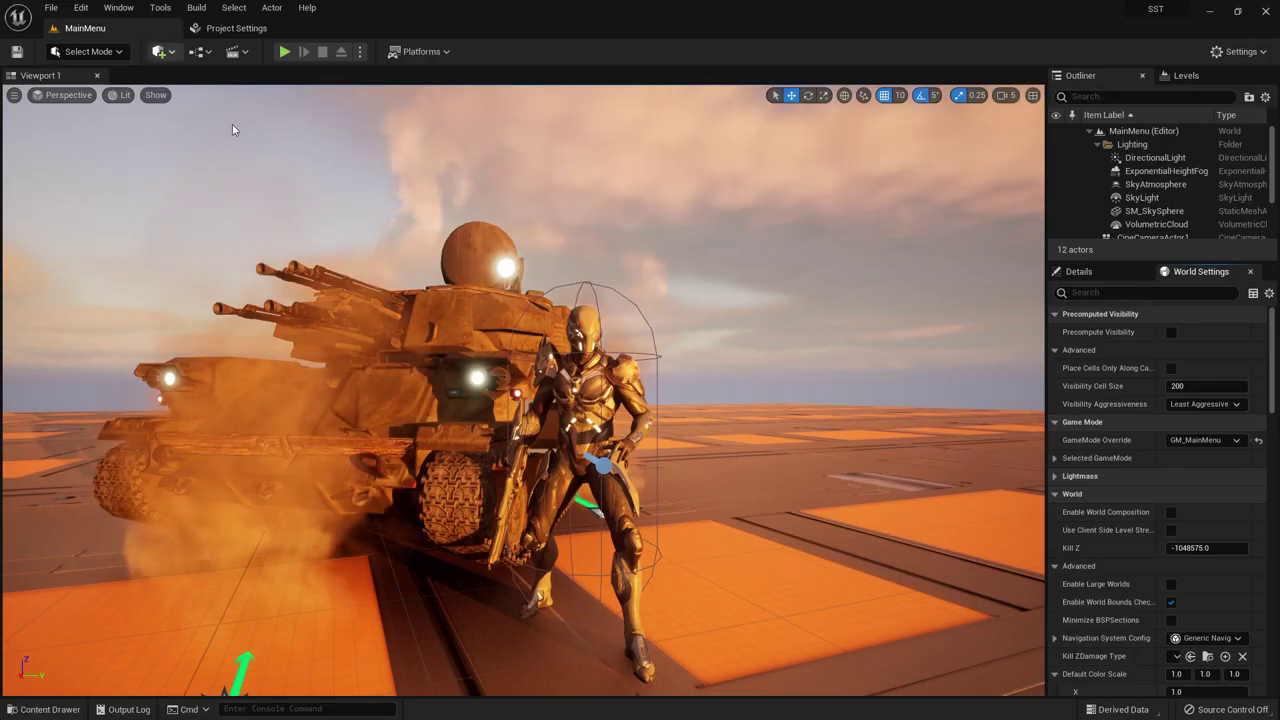
{"action": "key", "text": "ctrl+space"}
{"action": "left_click", "coordinate": [68, 481]}
{"action": "right_click", "coordinate": [65, 485]}
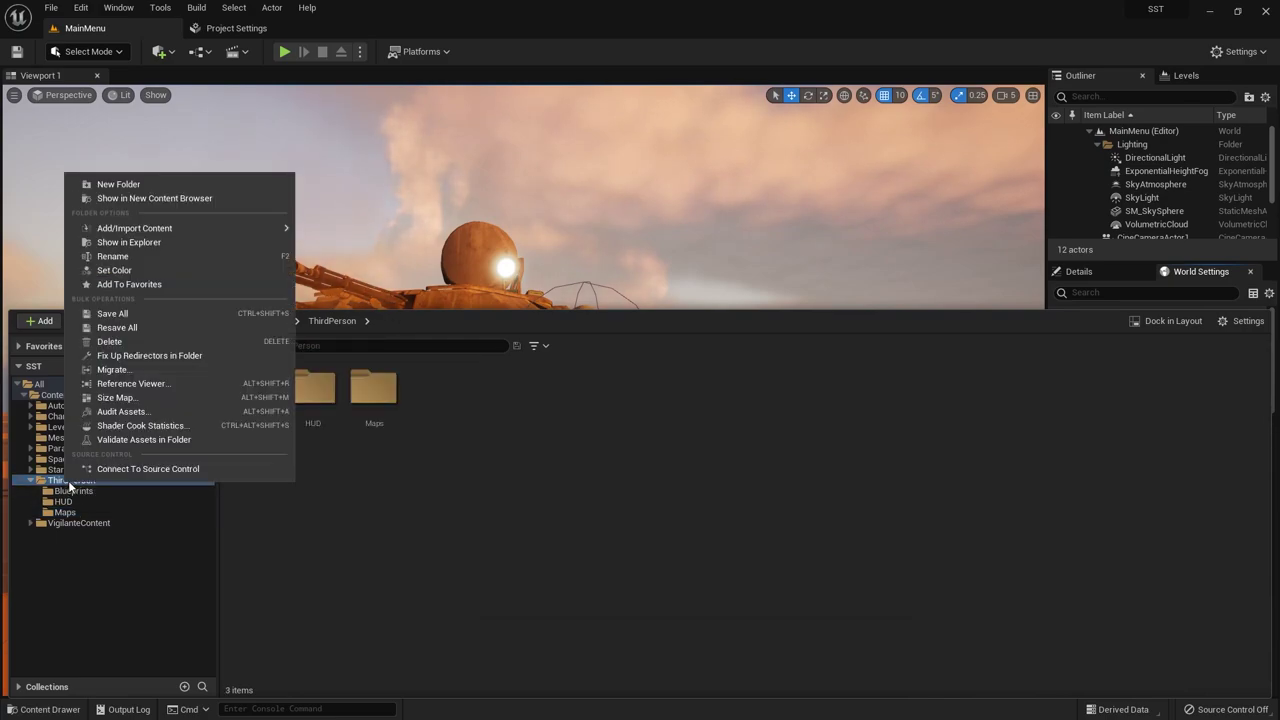
{"action": "left_click", "coordinate": [506, 435]}
{"action": "right_click", "coordinate": [503, 434]}
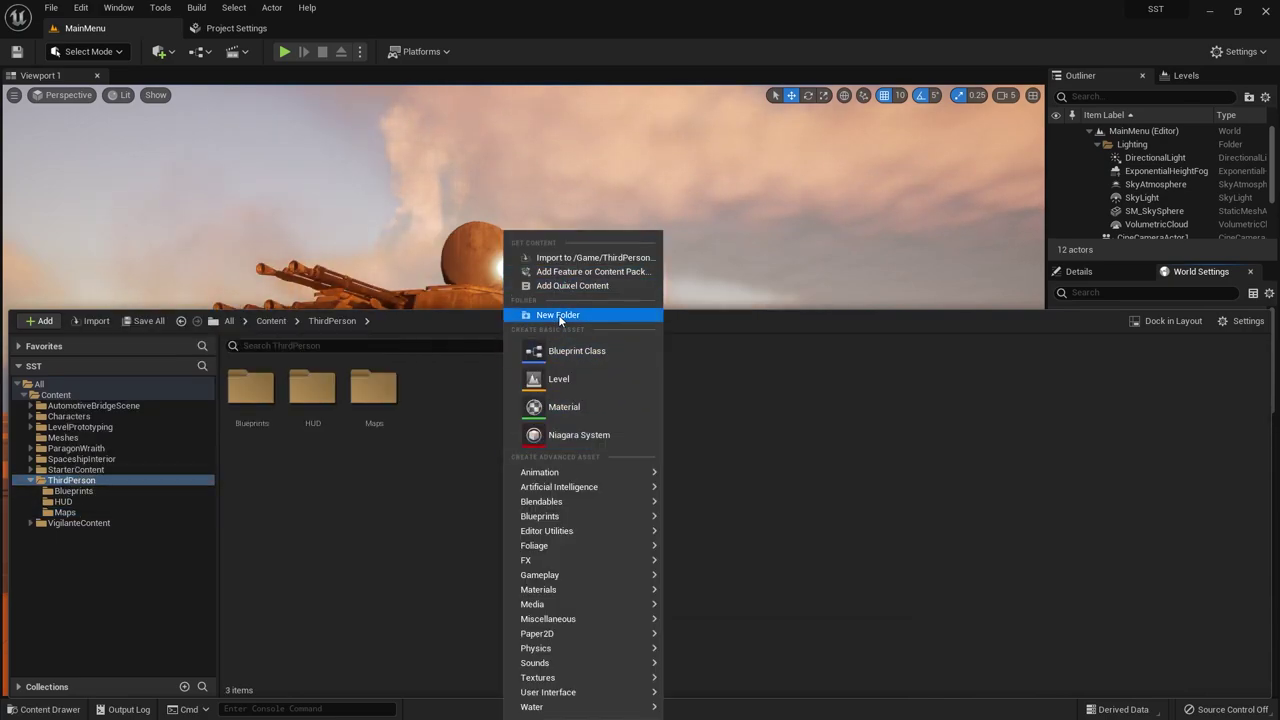
{"action": "left_click", "coordinate": [557, 314]}
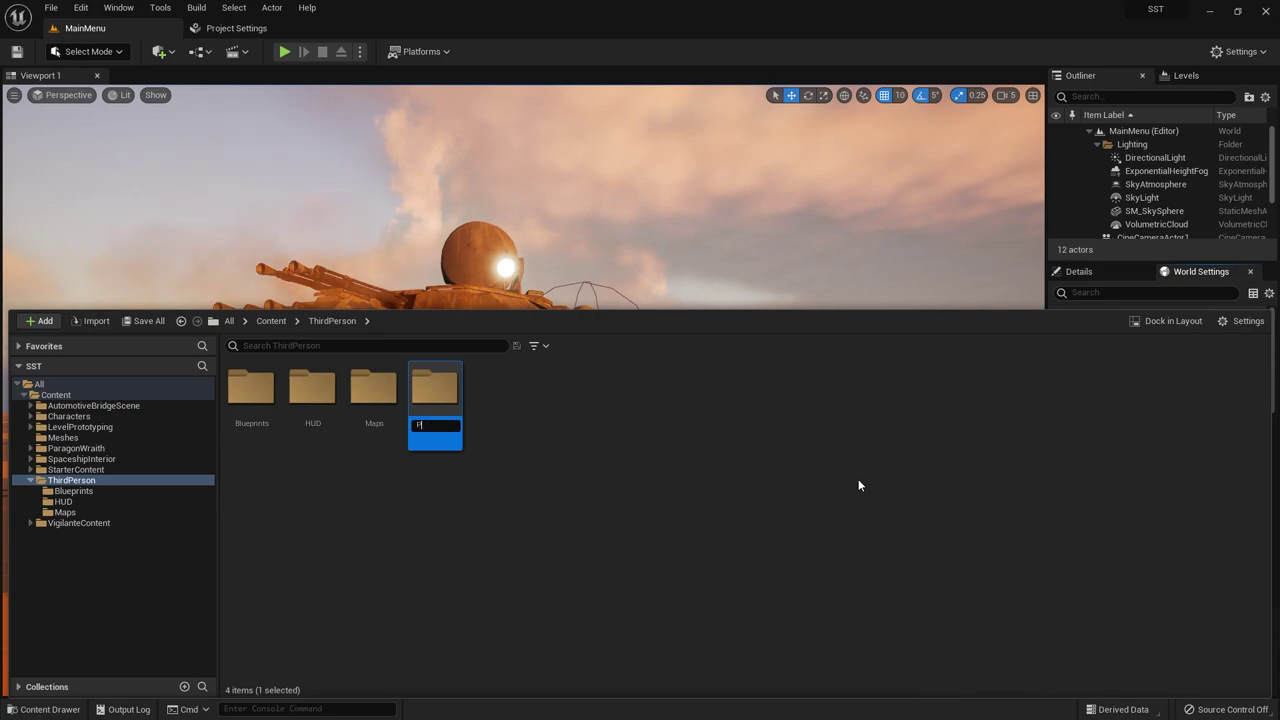
{"action": "type", "text": "PHhs"}
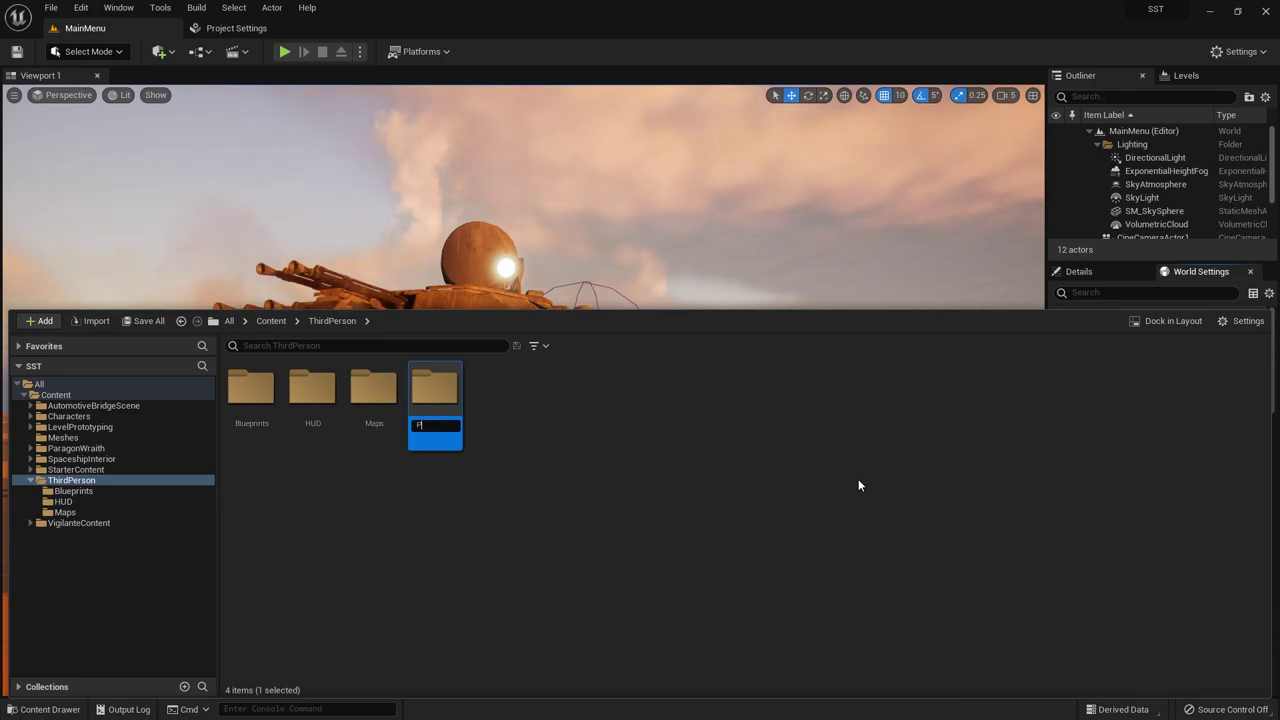
{"action": "type", "text": "s"}
{"action": "key", "text": "Return"}
{"action": "key", "text": "Return"}
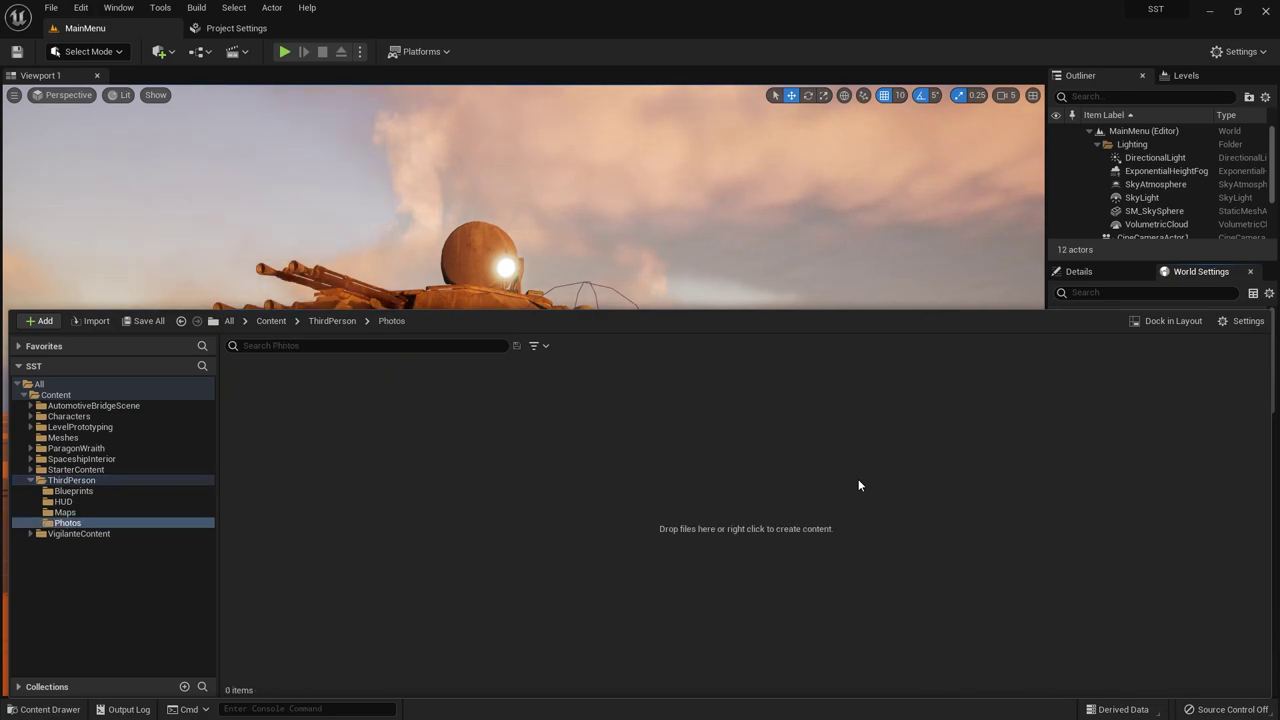
{"action": "key", "text": "alt+Tab"}
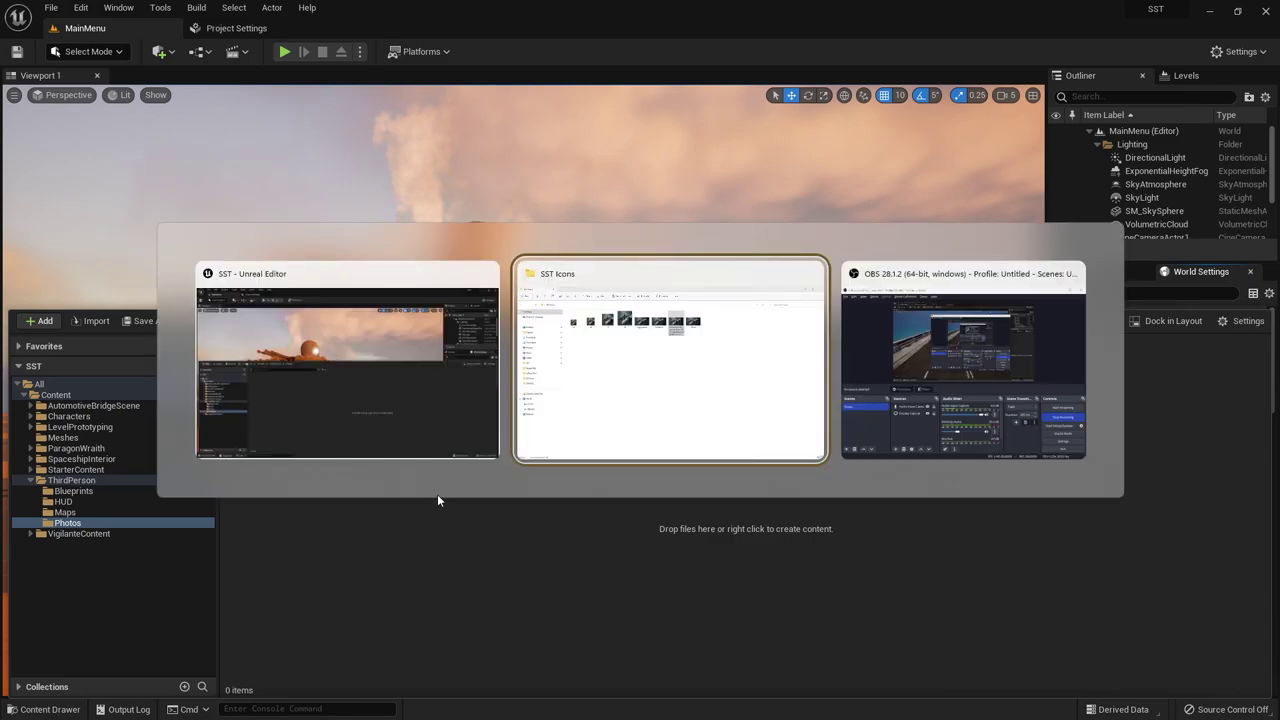
Step: Import all images from Desktop > SST Icons into the Photos folder
{"action": "left_click", "coordinate": [355, 400]}
{"action": "left_click", "coordinate": [90, 321]}
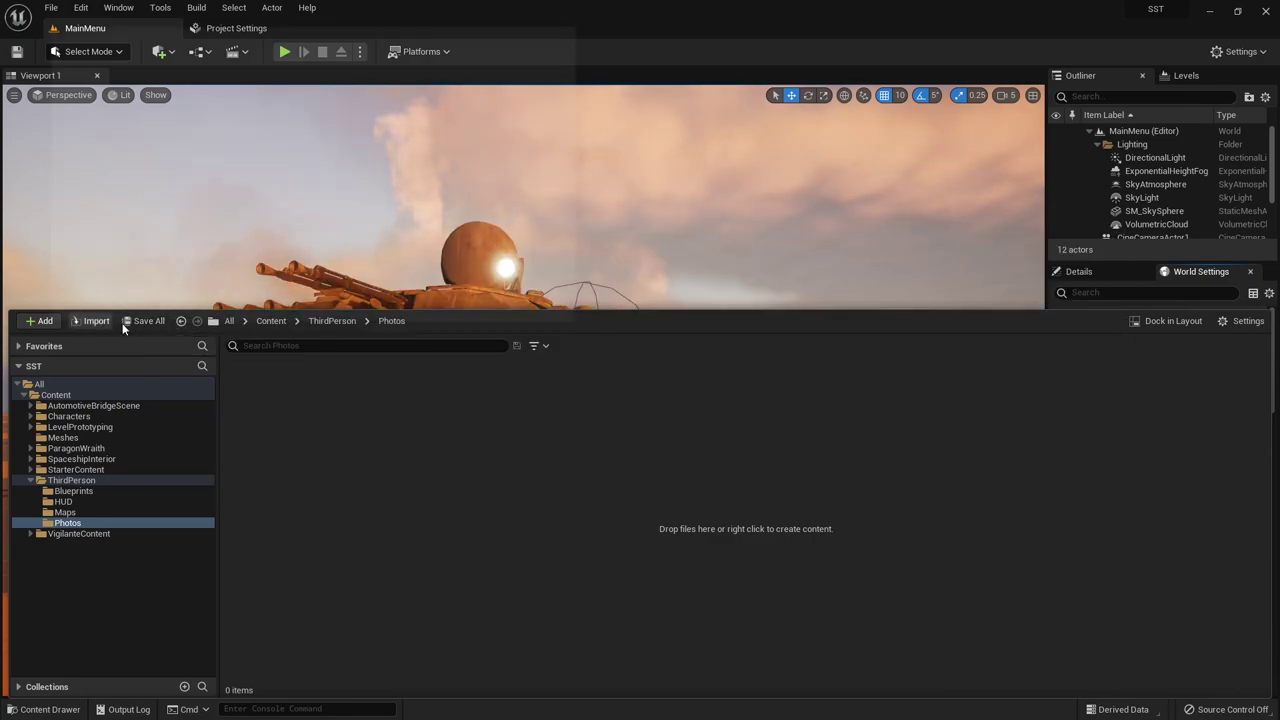
{"action": "left_click", "coordinate": [60, 131]}
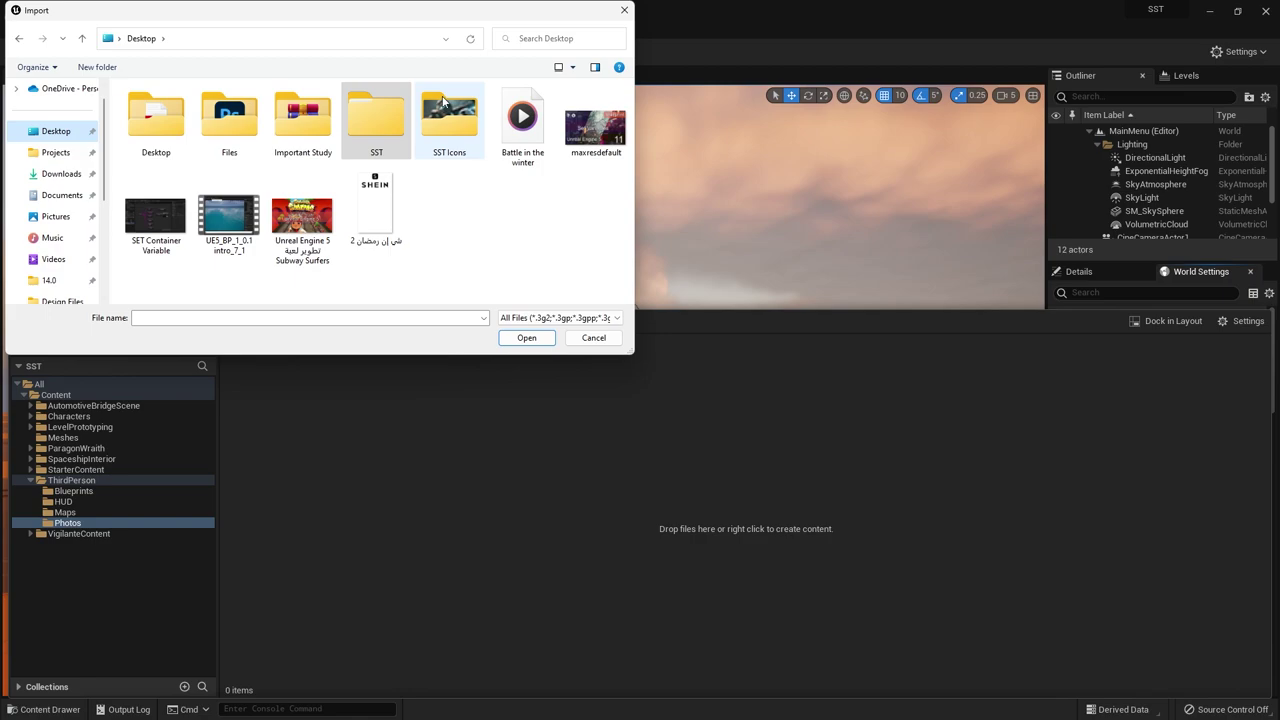
{"action": "double_click", "coordinate": [446, 118]}
{"action": "key", "text": "ctrl+a"}
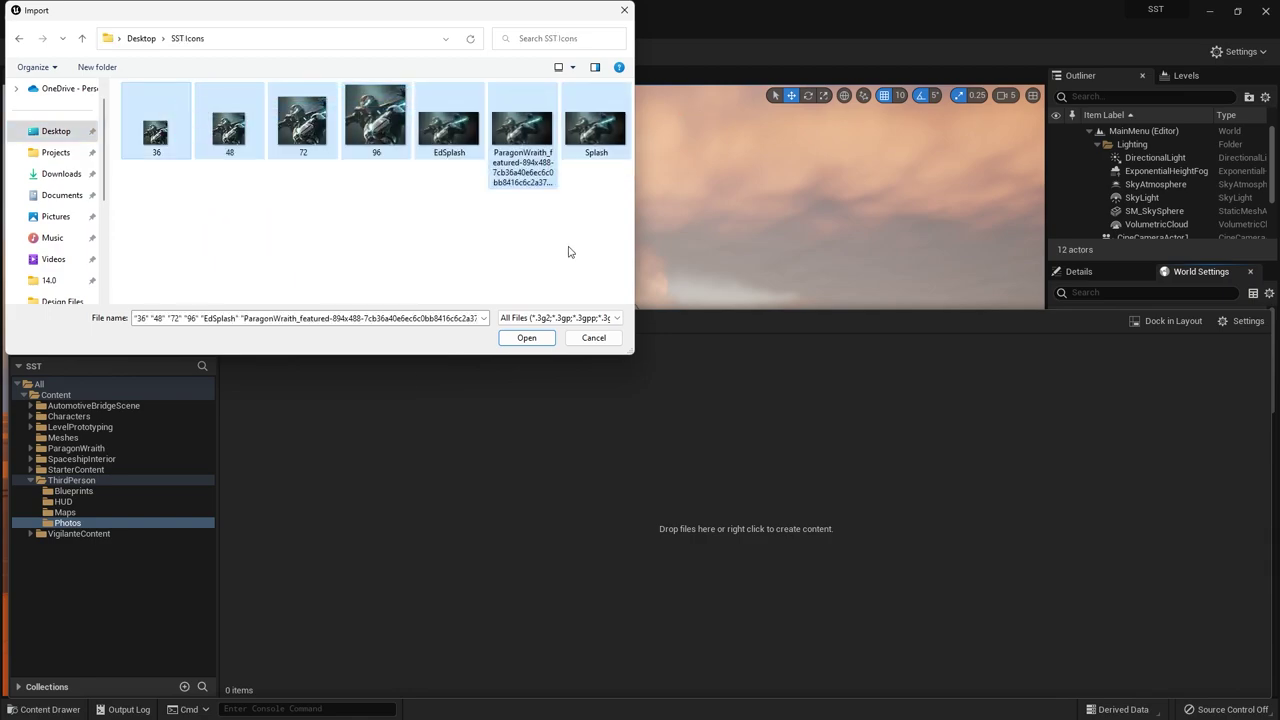
{"action": "left_click", "coordinate": [530, 339]}
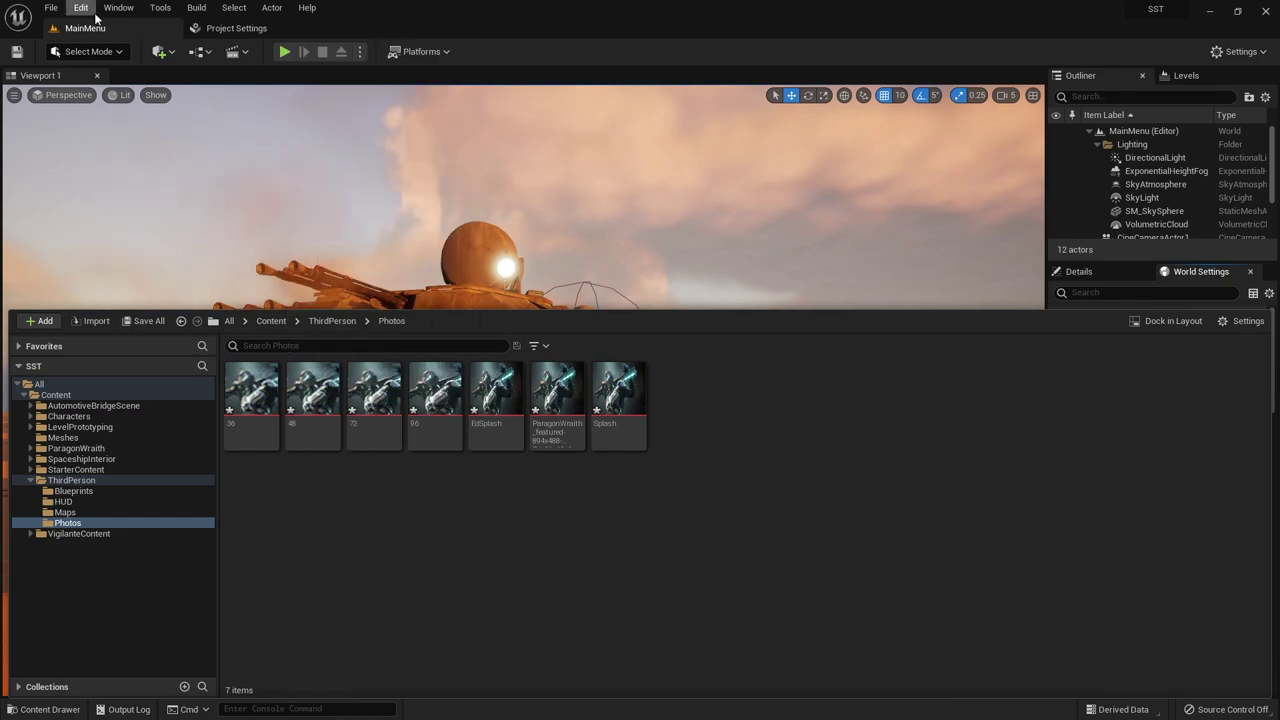
Step: Save all levels and assets with Save All
{"action": "key", "text": "ctrl+space"}
{"action": "left_click", "coordinate": [52, 8]}
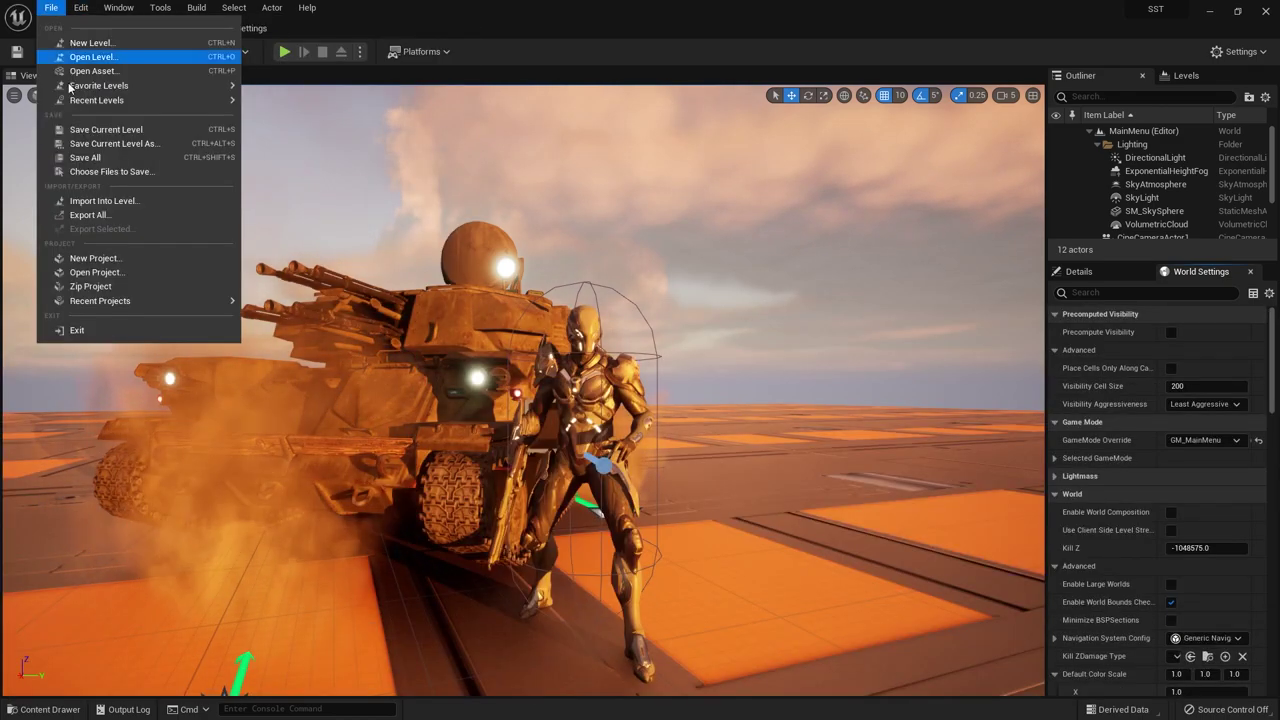
{"action": "left_click", "coordinate": [80, 162]}
{"action": "left_click", "coordinate": [495, 590]}
{"action": "key", "text": "ctrl+space"}
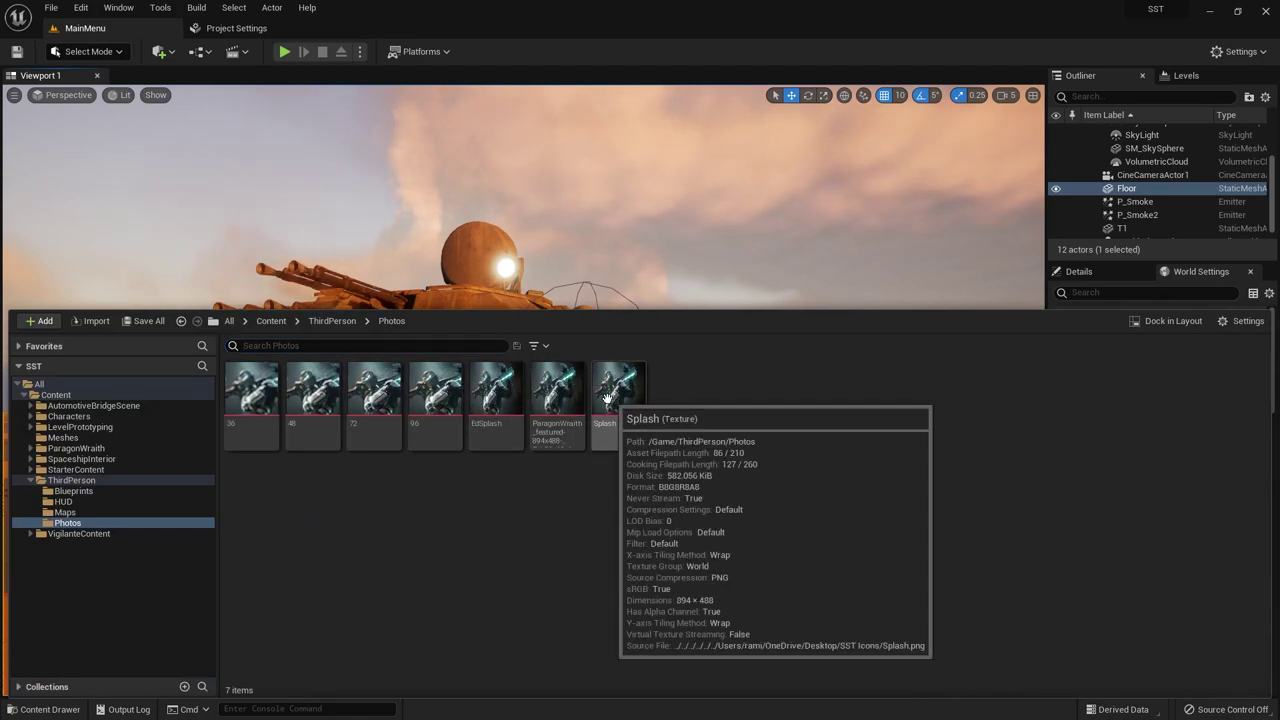
Step: Set the Editor Splash image to Splash from the SST Icons folder
{"action": "left_click", "coordinate": [230, 30]}
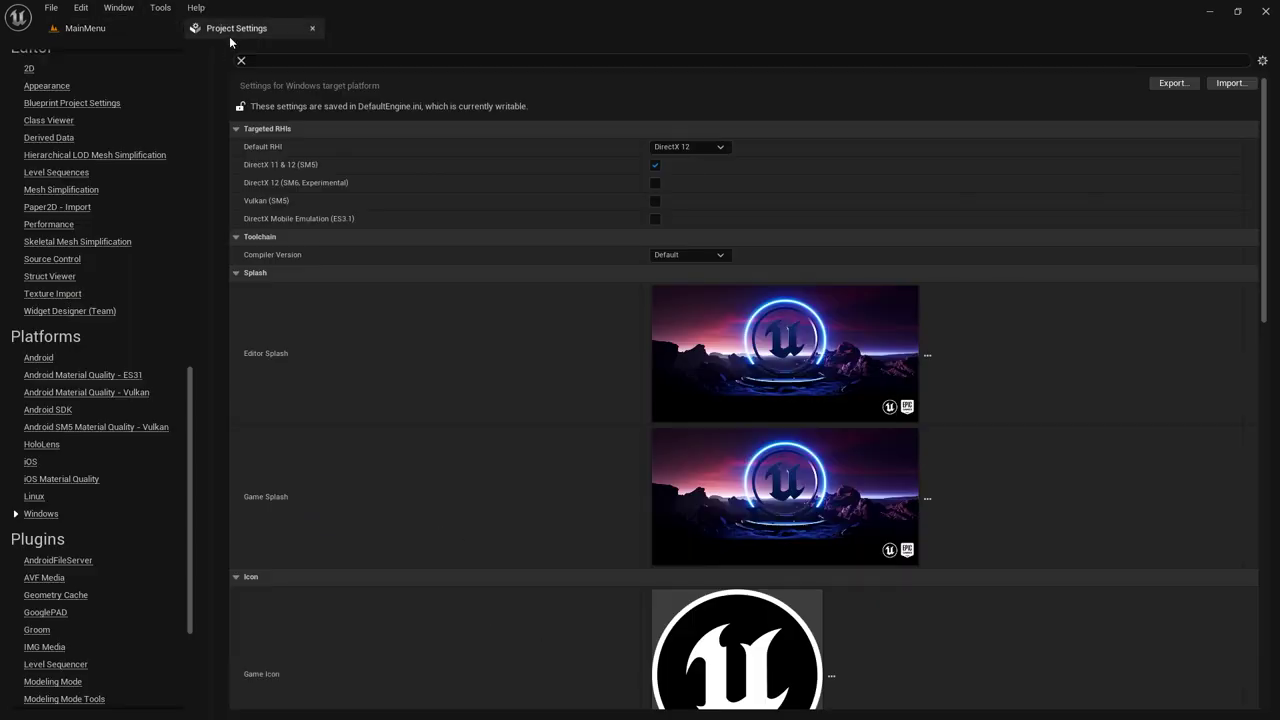
{"action": "left_click", "coordinate": [927, 355]}
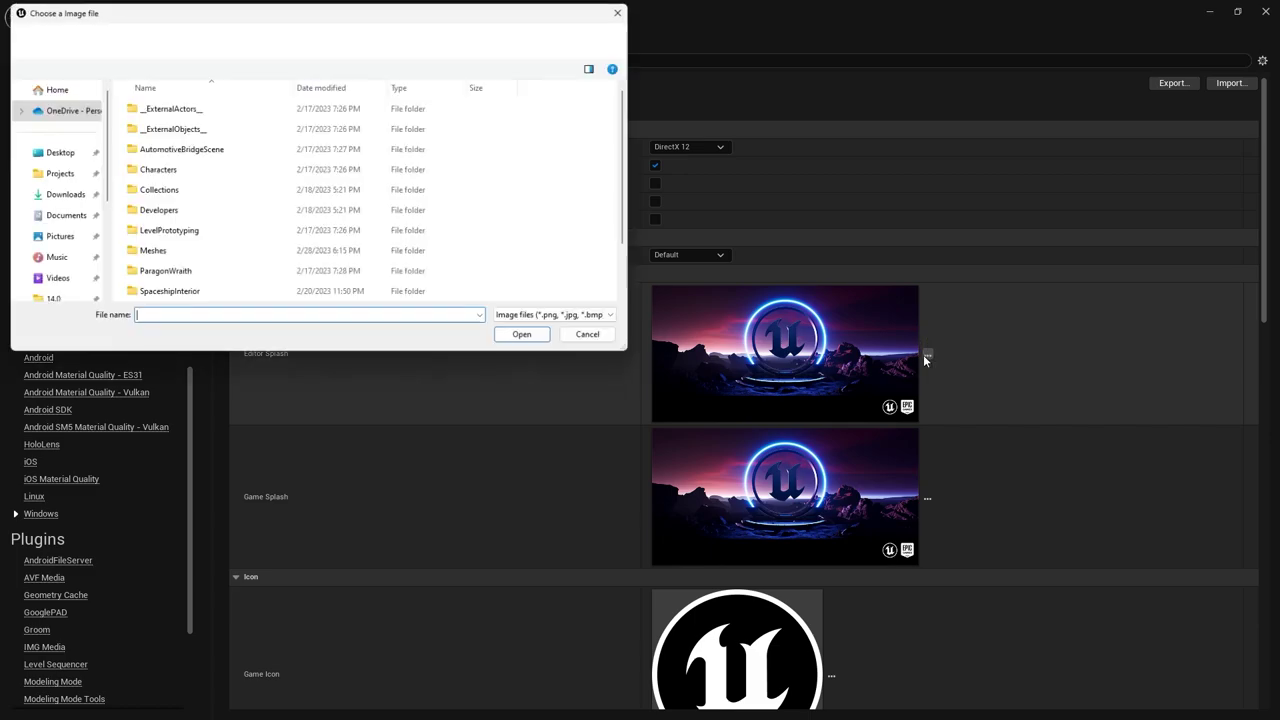
{"action": "left_click", "coordinate": [56, 131]}
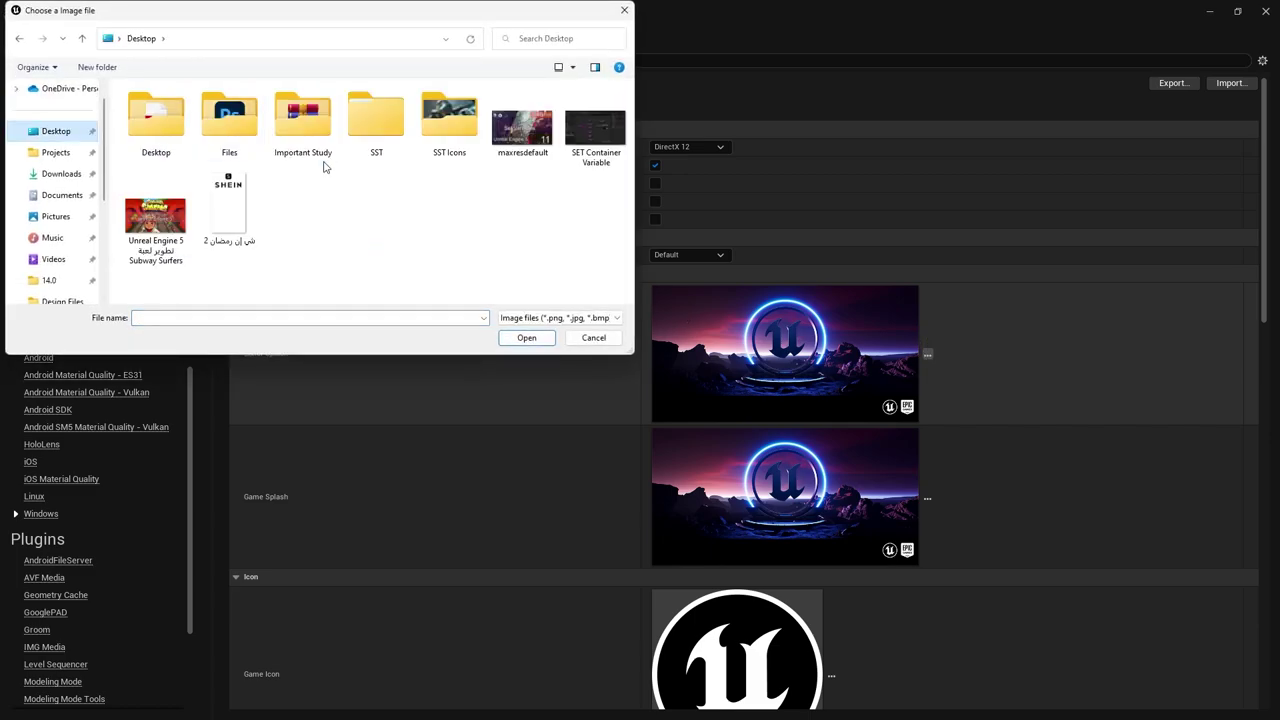
{"action": "double_click", "coordinate": [459, 138]}
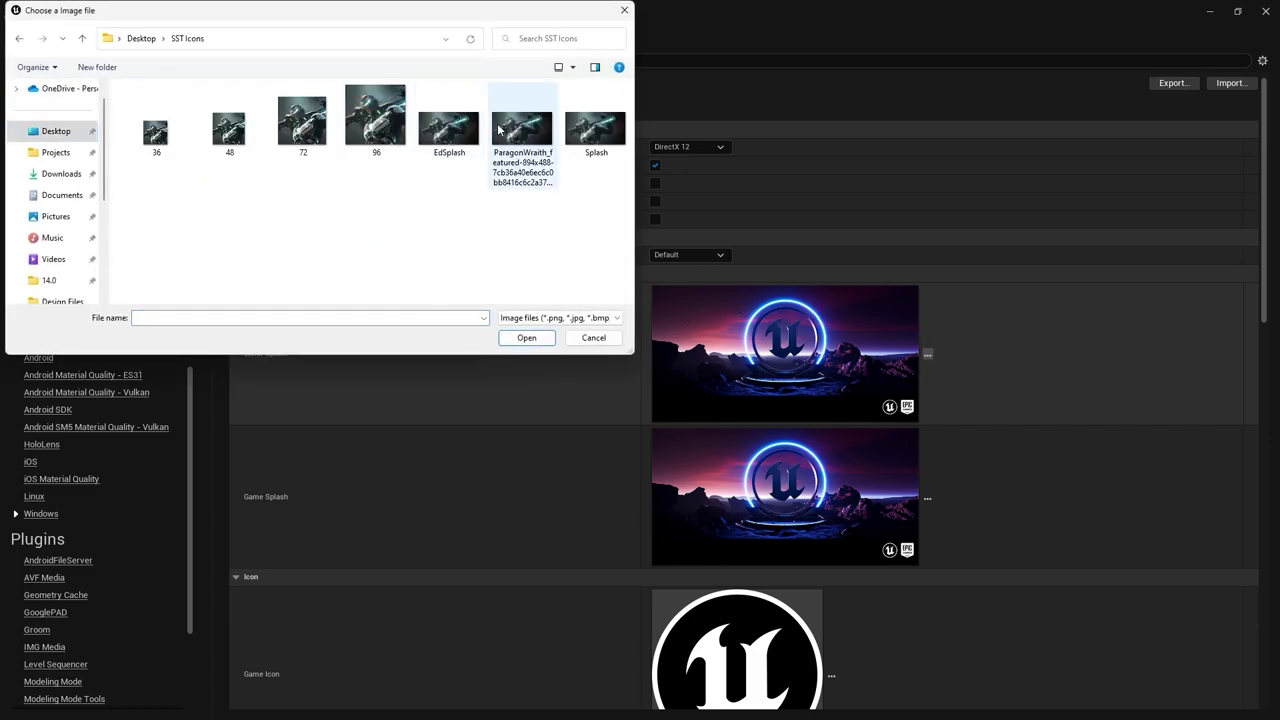
{"action": "left_click", "coordinate": [603, 138]}
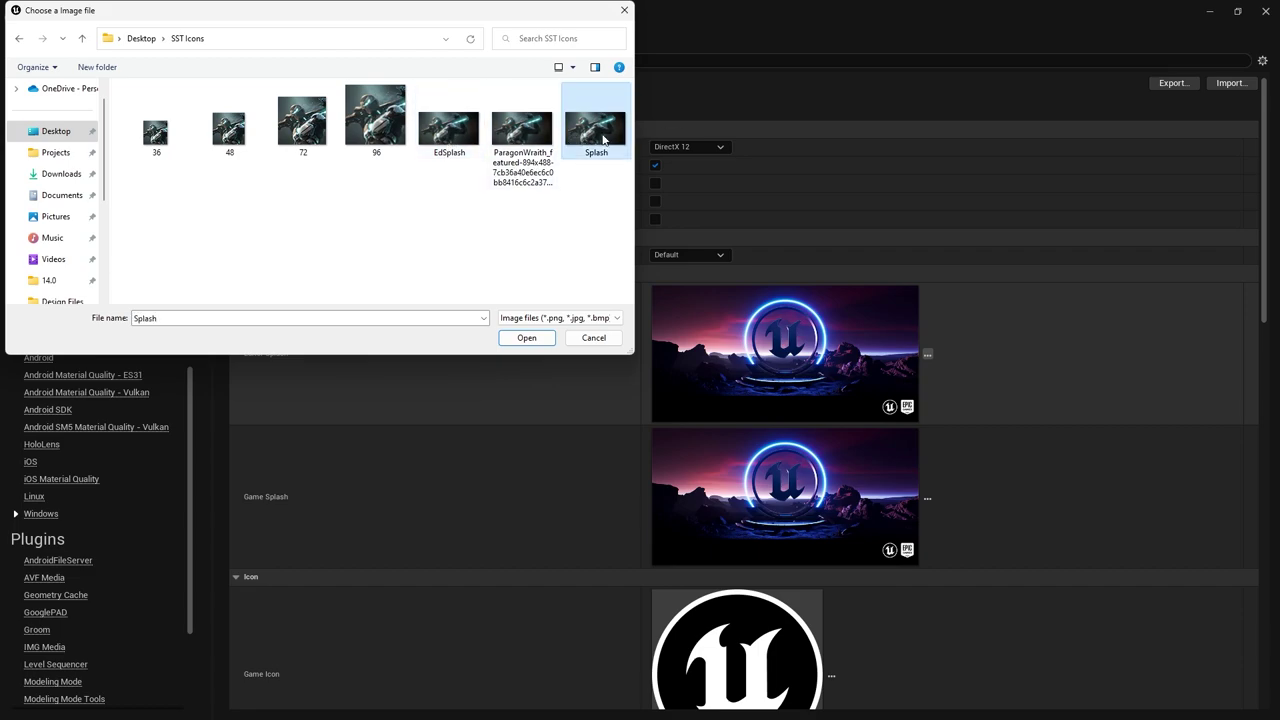
{"action": "double_click", "coordinate": [603, 138]}
Step: Set the Game Splash to Splash and the Game Icon to Application
{"action": "left_click", "coordinate": [926, 504]}
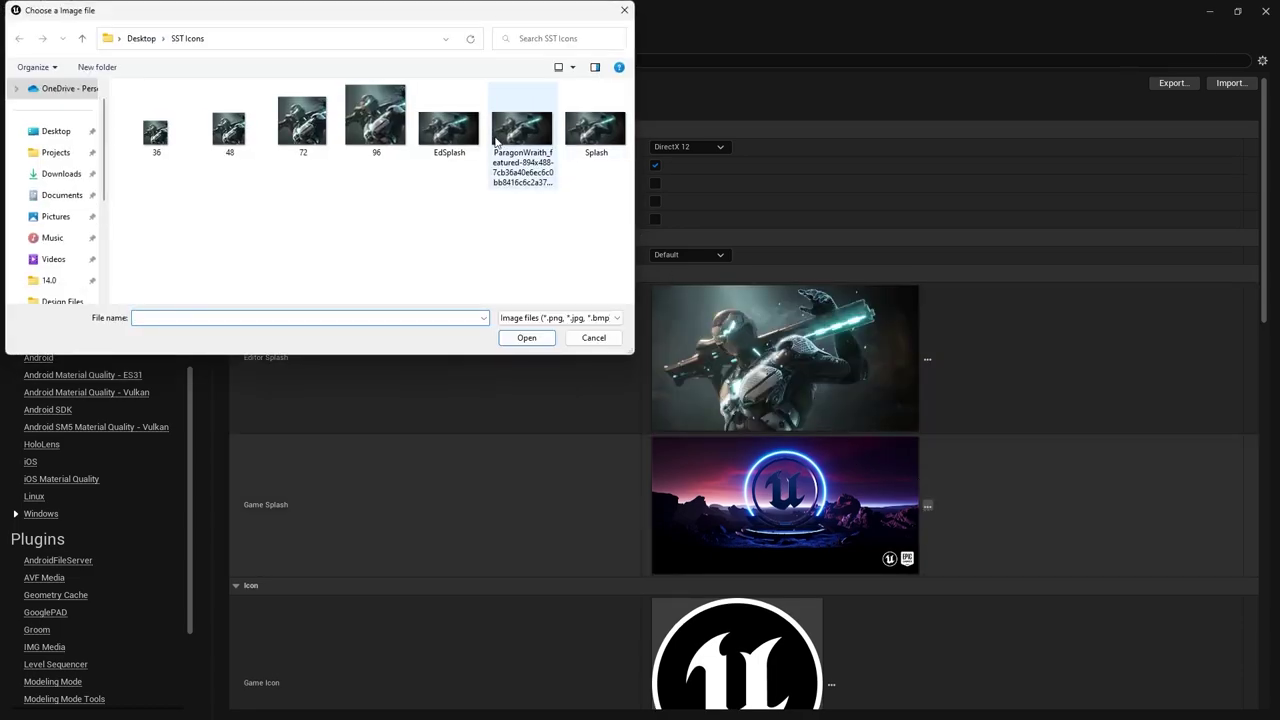
{"action": "double_click", "coordinate": [603, 138]}
{"action": "scroll", "coordinate": [855, 505], "scroll_direction": "down", "scroll_amount": 1}
{"action": "scroll", "coordinate": [826, 483], "scroll_direction": "down", "scroll_amount": 1}
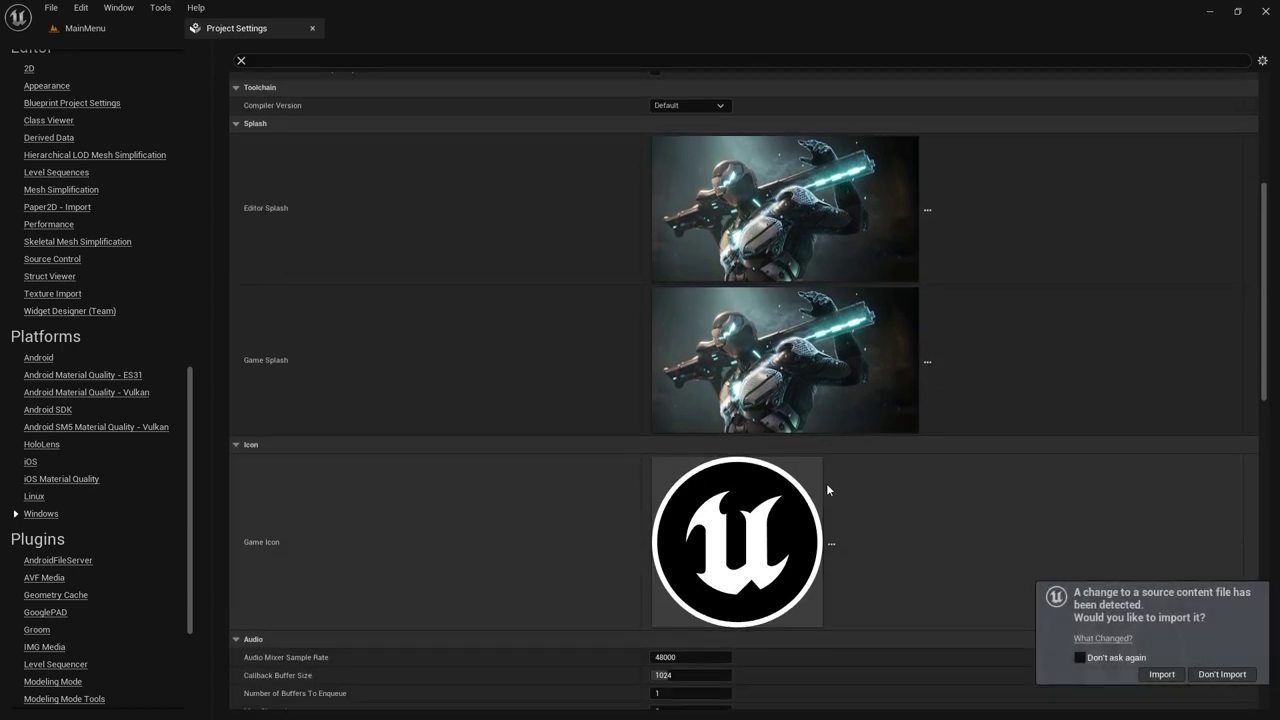
{"action": "left_click", "coordinate": [833, 541]}
{"action": "double_click", "coordinate": [155, 128]}
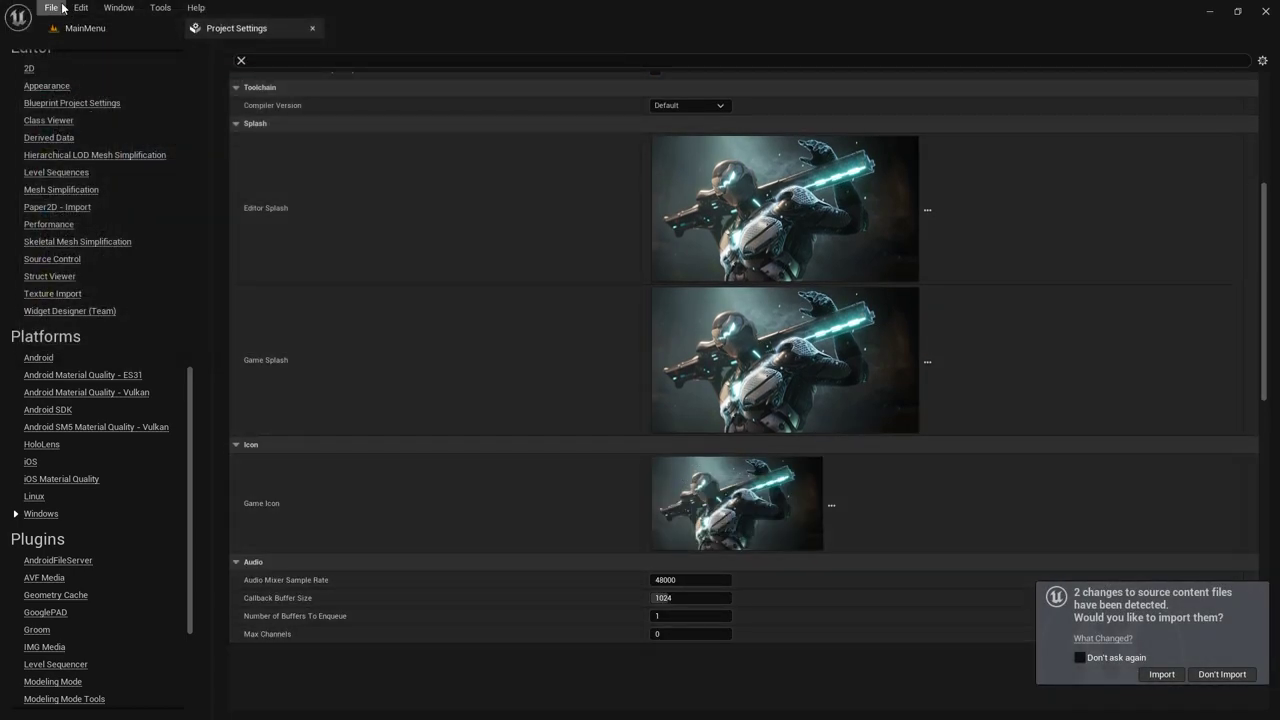
Step: Save all changes and minimize the Unreal Editor and SST Icons windows
{"action": "left_click", "coordinate": [51, 7]}
{"action": "left_click", "coordinate": [65, 75]}
{"action": "left_click", "coordinate": [140, 28]}
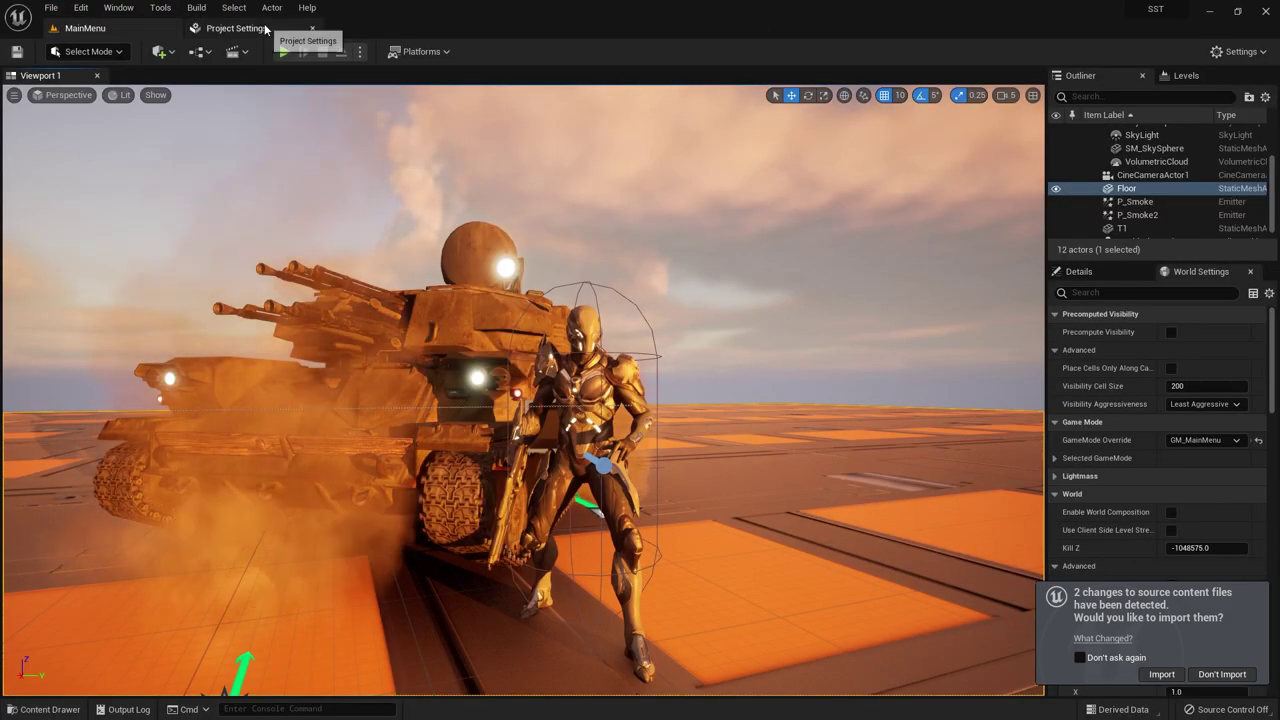
{"action": "left_click", "coordinate": [285, 30]}
{"action": "left_click", "coordinate": [1273, 17]}
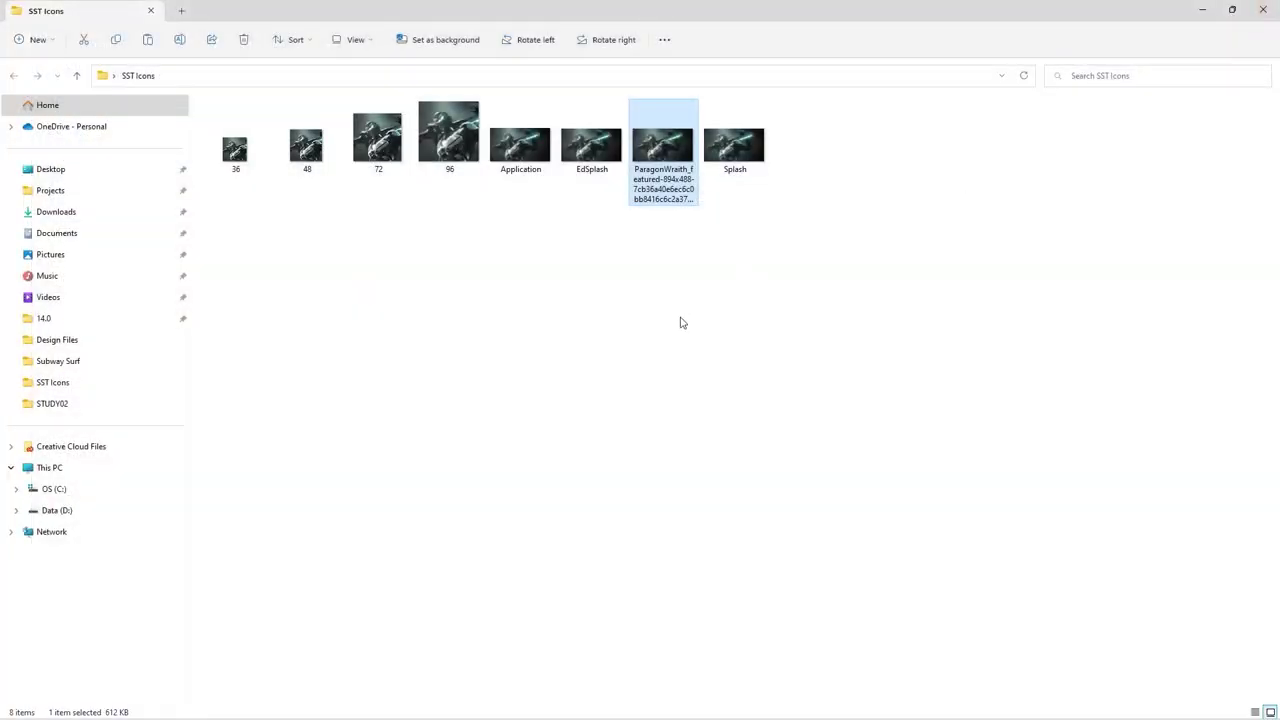
{"action": "left_click", "coordinate": [1208, 10]}
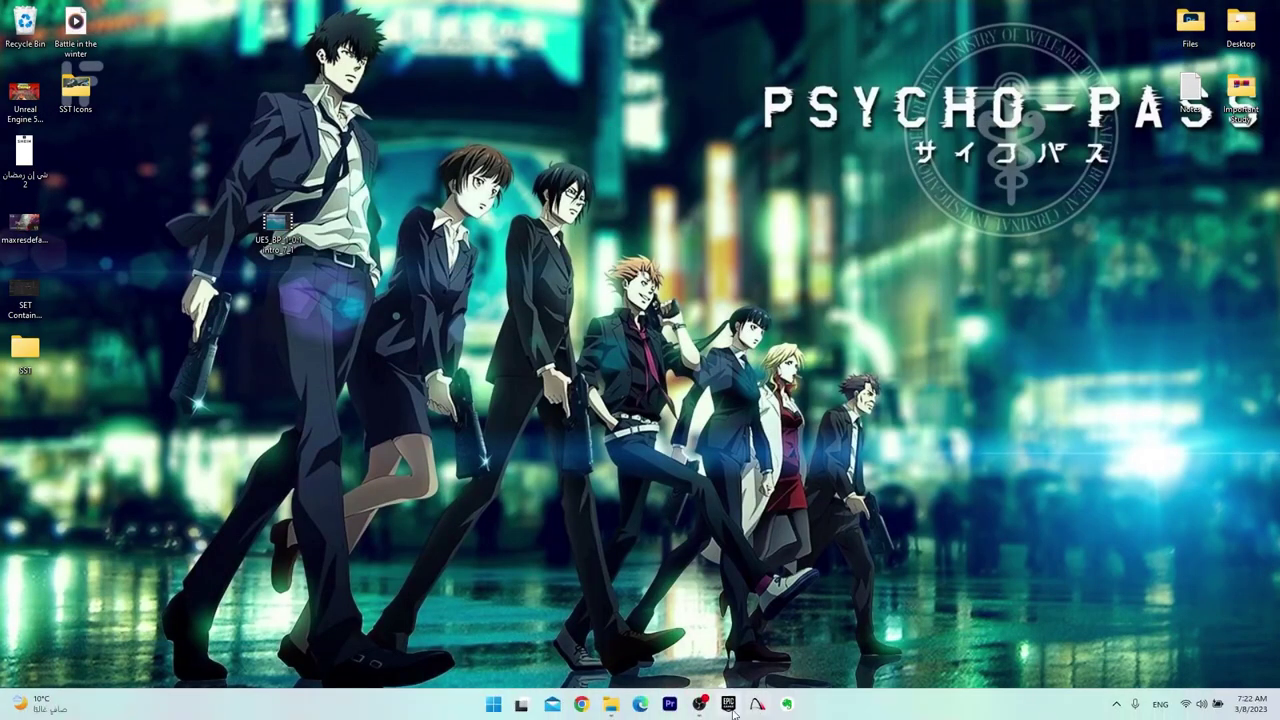
Step: Relaunch the SST project from My Projects in the Epic Games Launcher Library
{"action": "left_click", "coordinate": [727, 705]}
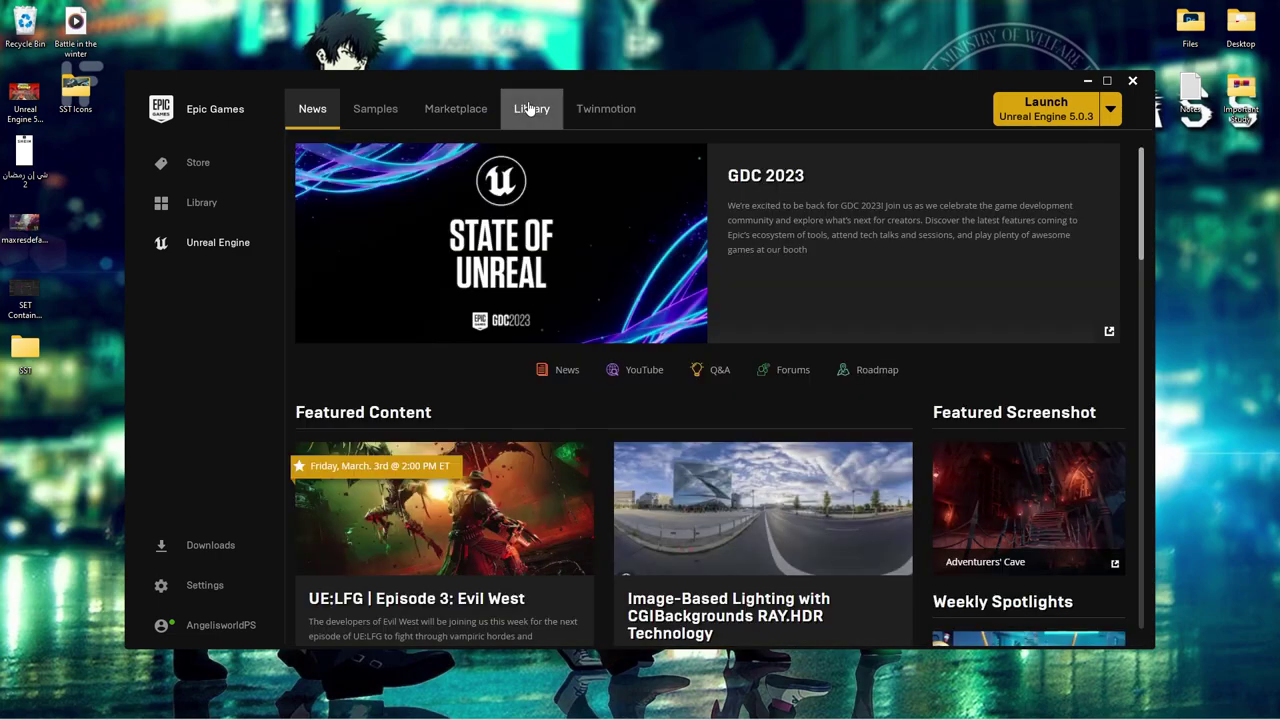
{"action": "left_click", "coordinate": [531, 108]}
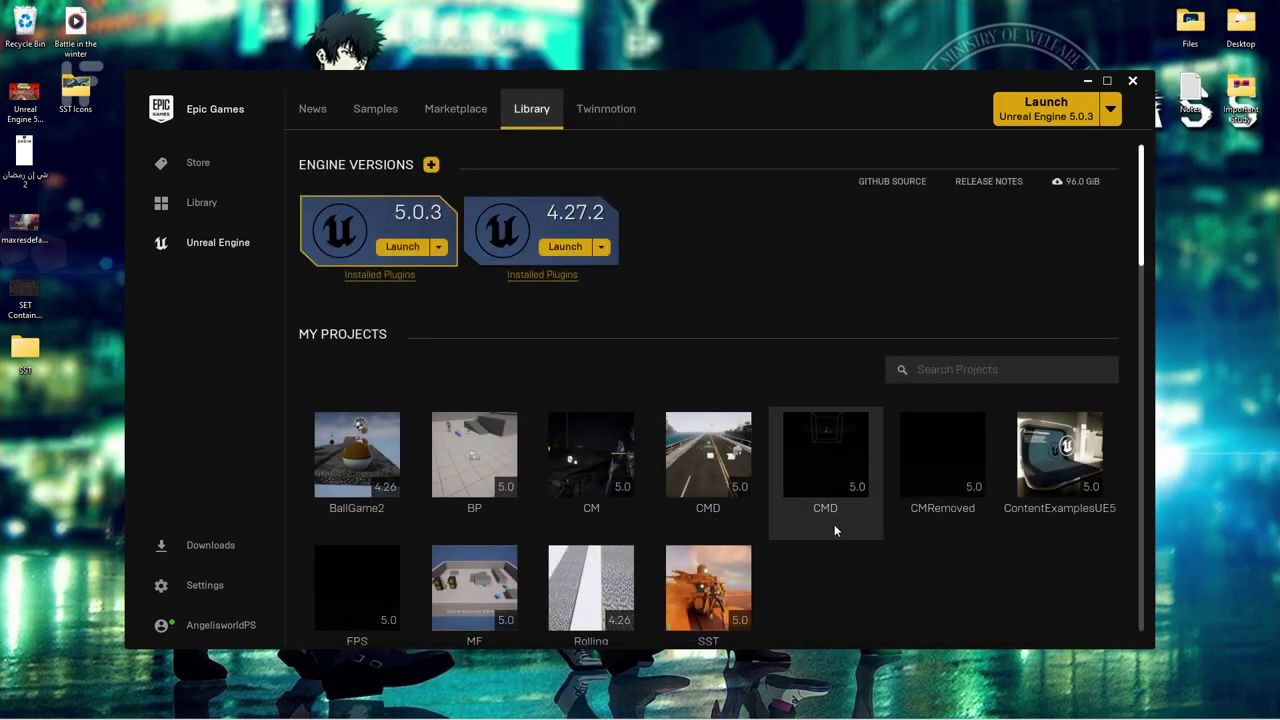
{"action": "scroll", "coordinate": [834, 524], "scroll_direction": "down", "scroll_amount": 1}
{"action": "double_click", "coordinate": [714, 512]}
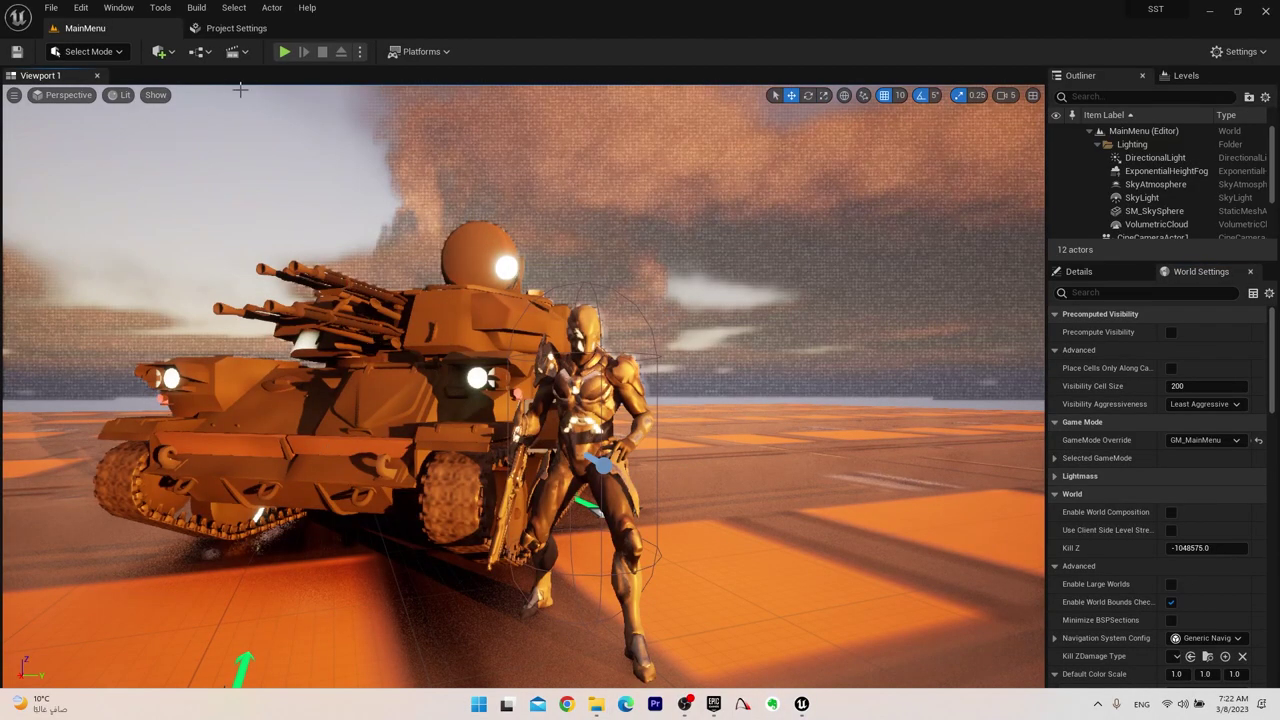
{"action": "left_click", "coordinate": [232, 26]}
{"action": "left_click", "coordinate": [110, 28]}
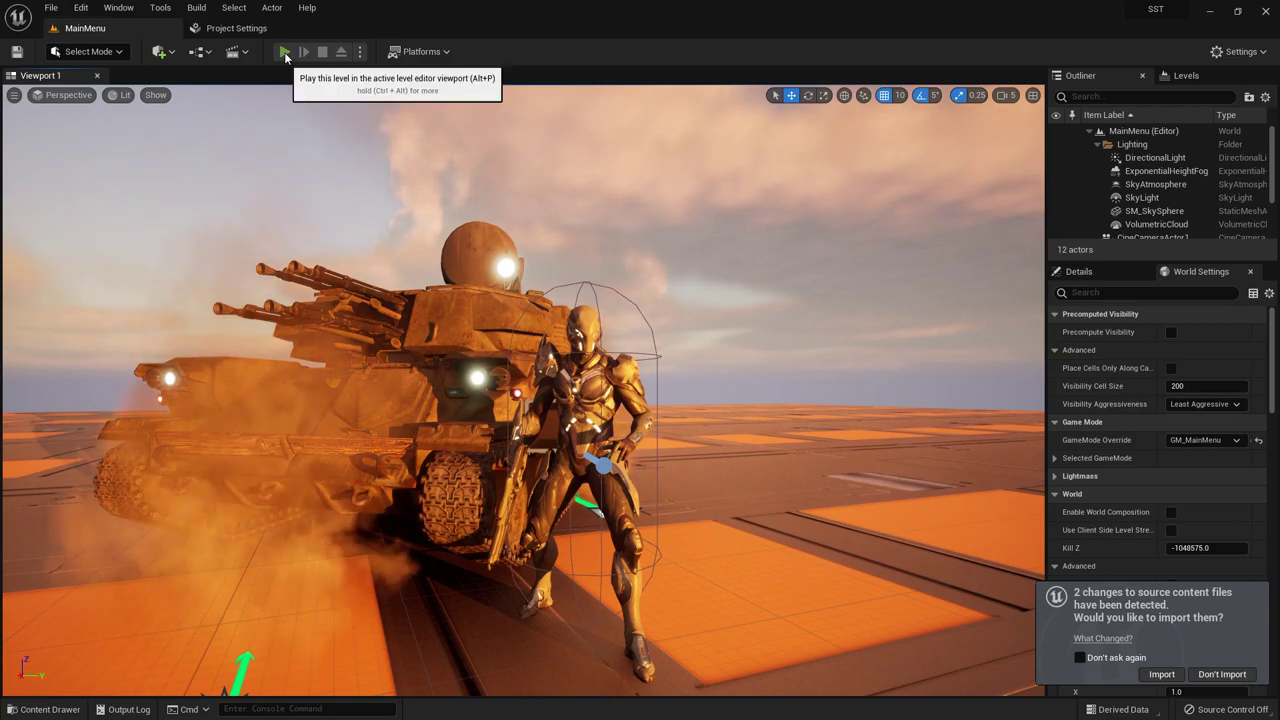
{"action": "left_click", "coordinate": [284, 51]}
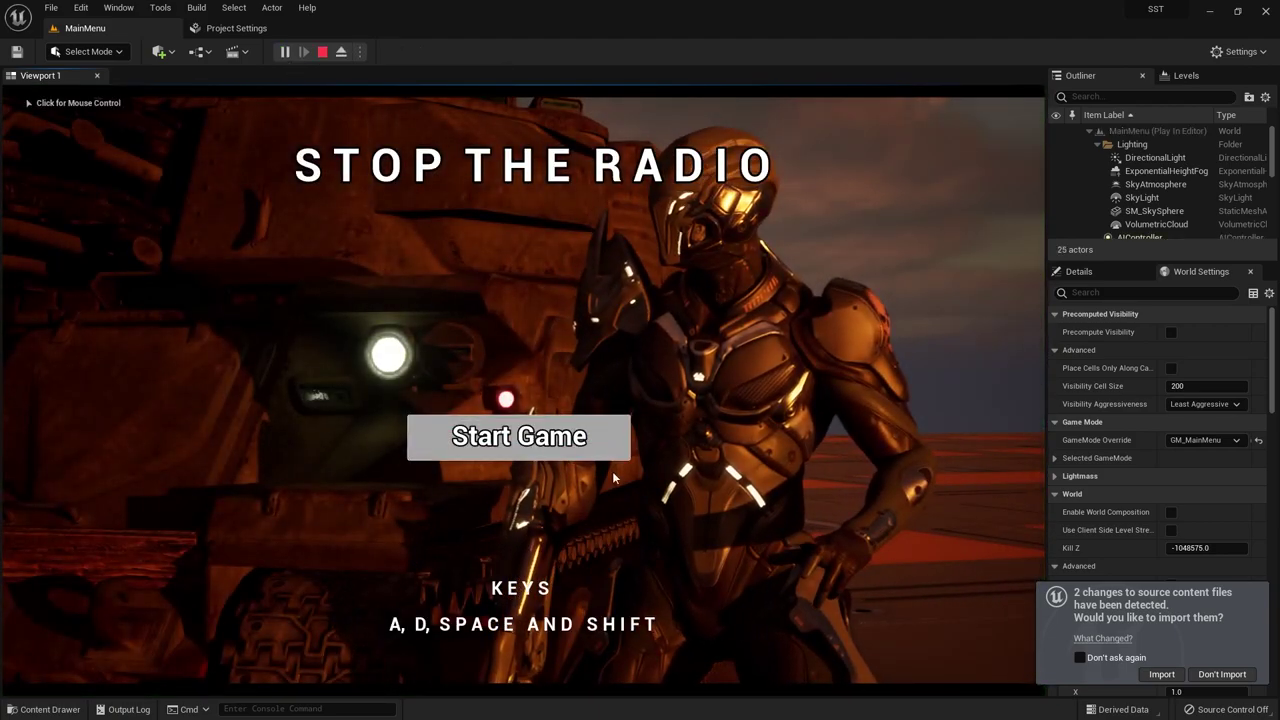
{"action": "left_click", "coordinate": [556, 466]}
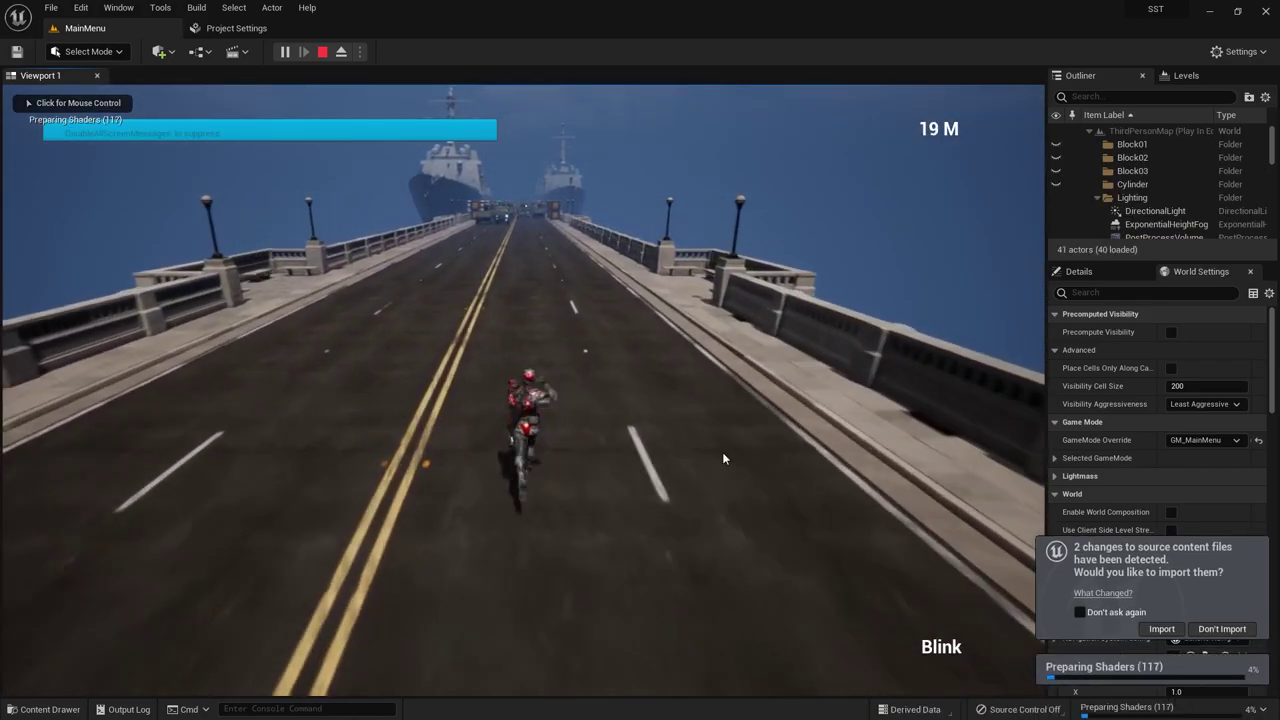
{"action": "left_click", "coordinate": [483, 320]}
{"action": "key", "text": "e"}
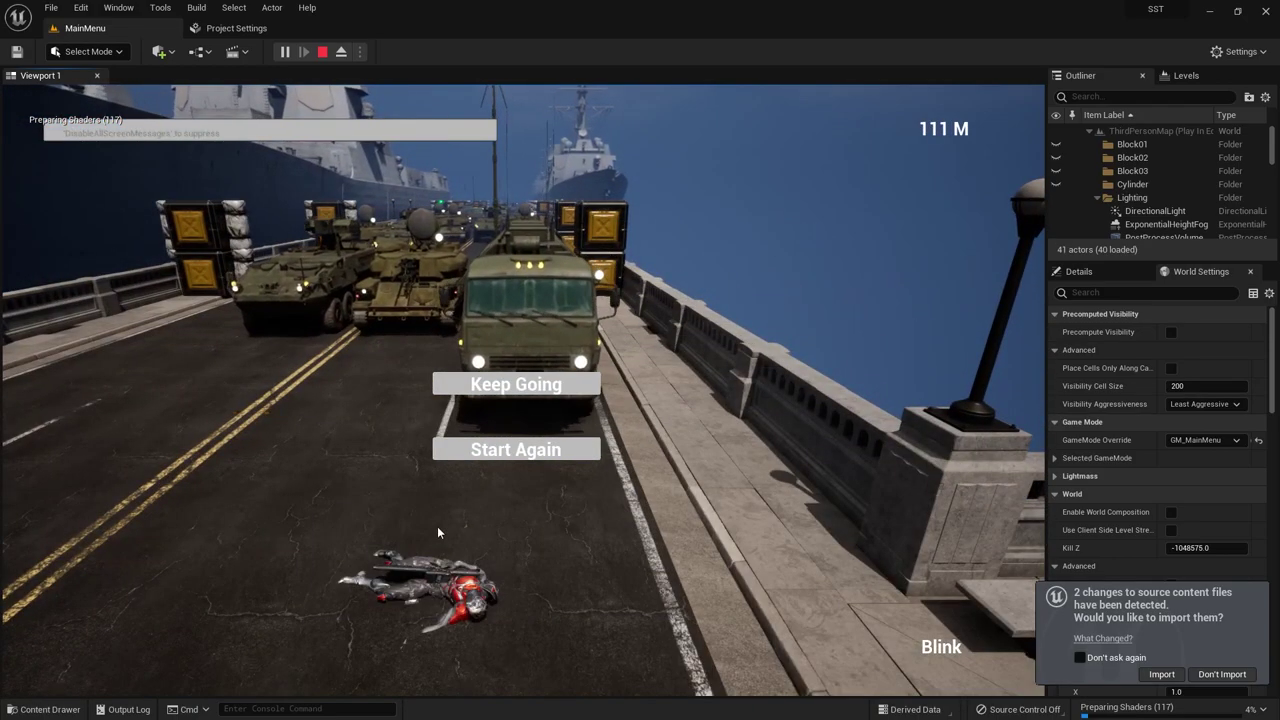
{"action": "key", "text": "Escape"}
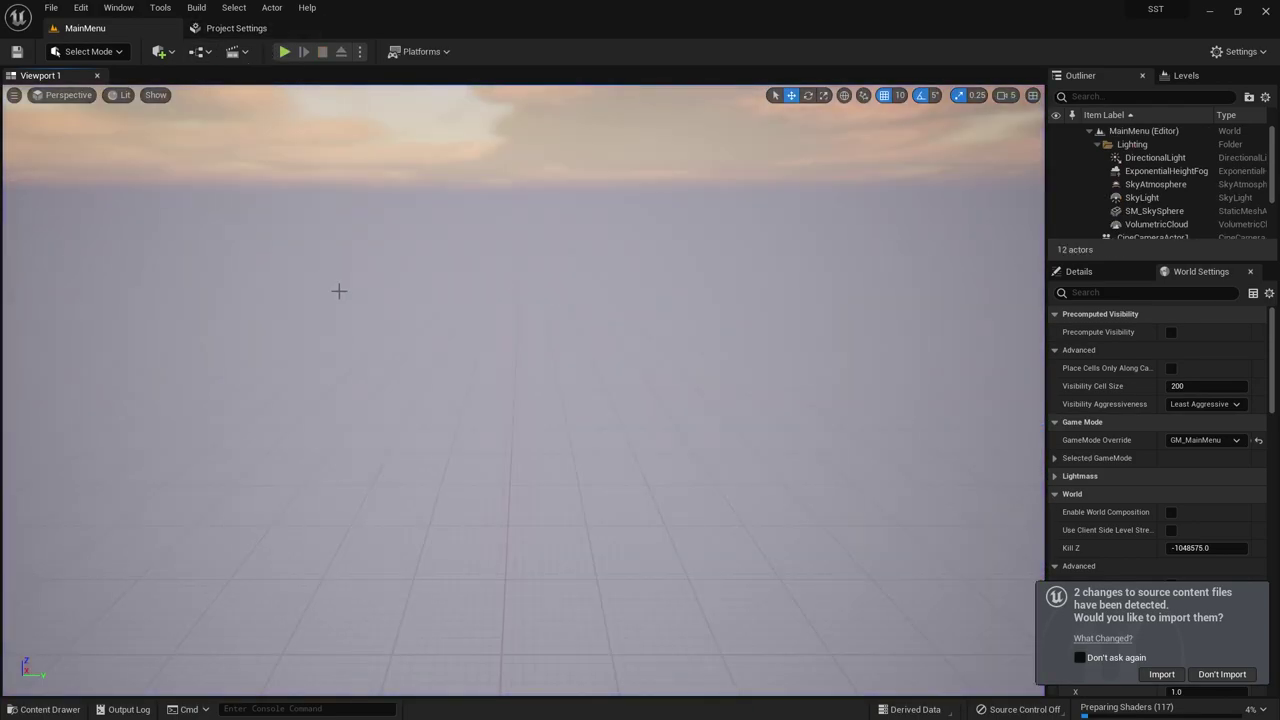
{"action": "key", "text": "ctrl+space"}
Step: Open the DeathScreen widget from ThirdPerson/HUD and add a button labelled Main Menu
{"action": "left_click", "coordinate": [70, 501]}
{"action": "left_click", "coordinate": [63, 512]}
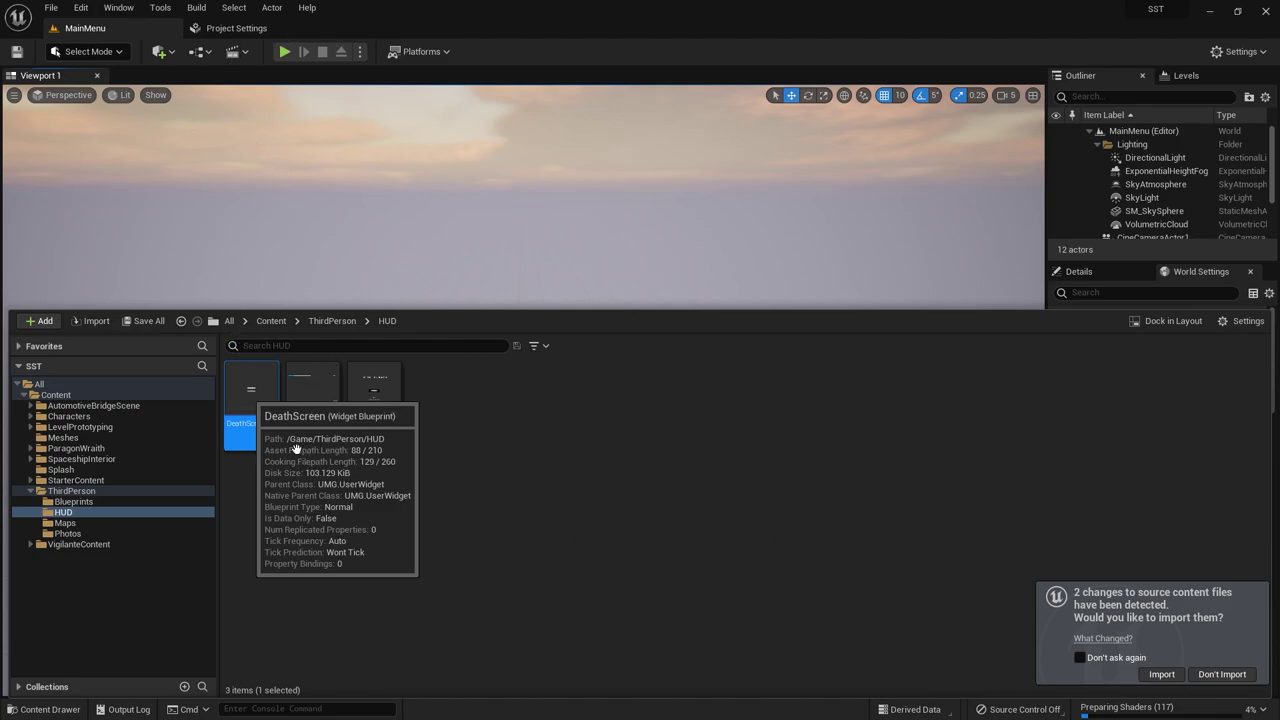
{"action": "double_click", "coordinate": [258, 440]}
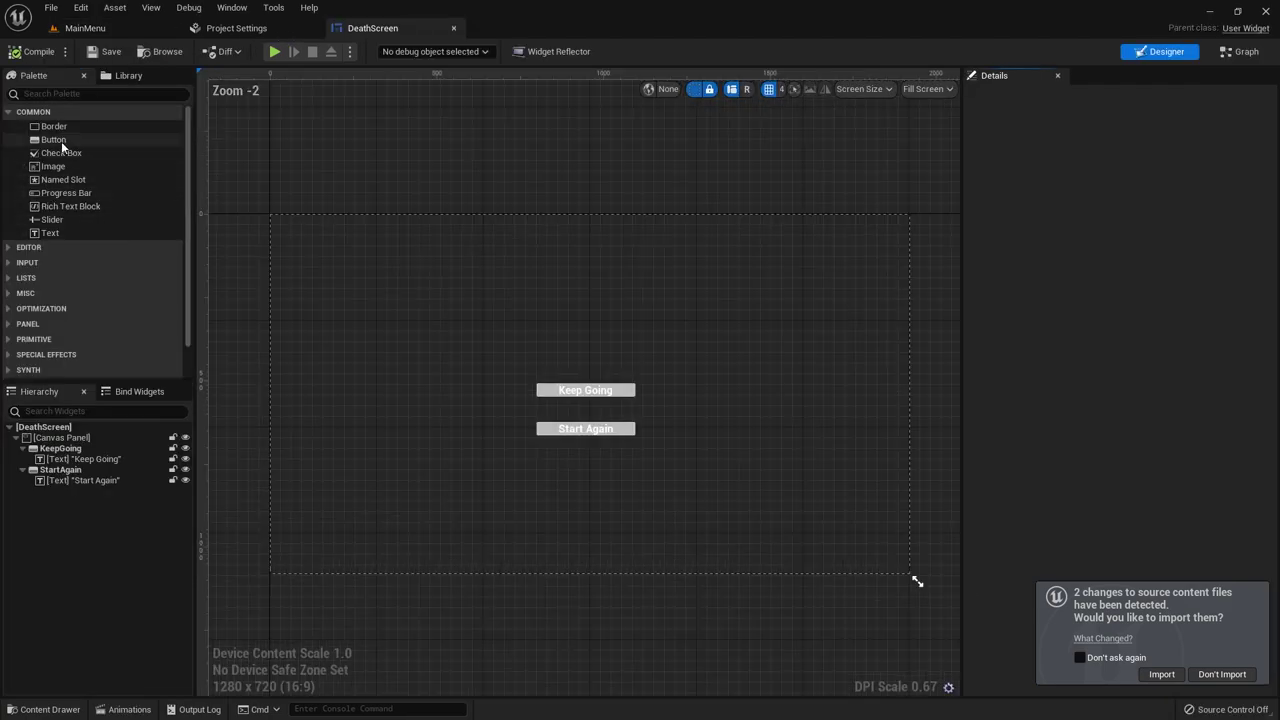
{"action": "left_click_drag", "start_coordinate": [52, 140], "coordinate": [626, 564]}
{"action": "left_click_drag", "start_coordinate": [553, 470], "coordinate": [553, 471]}
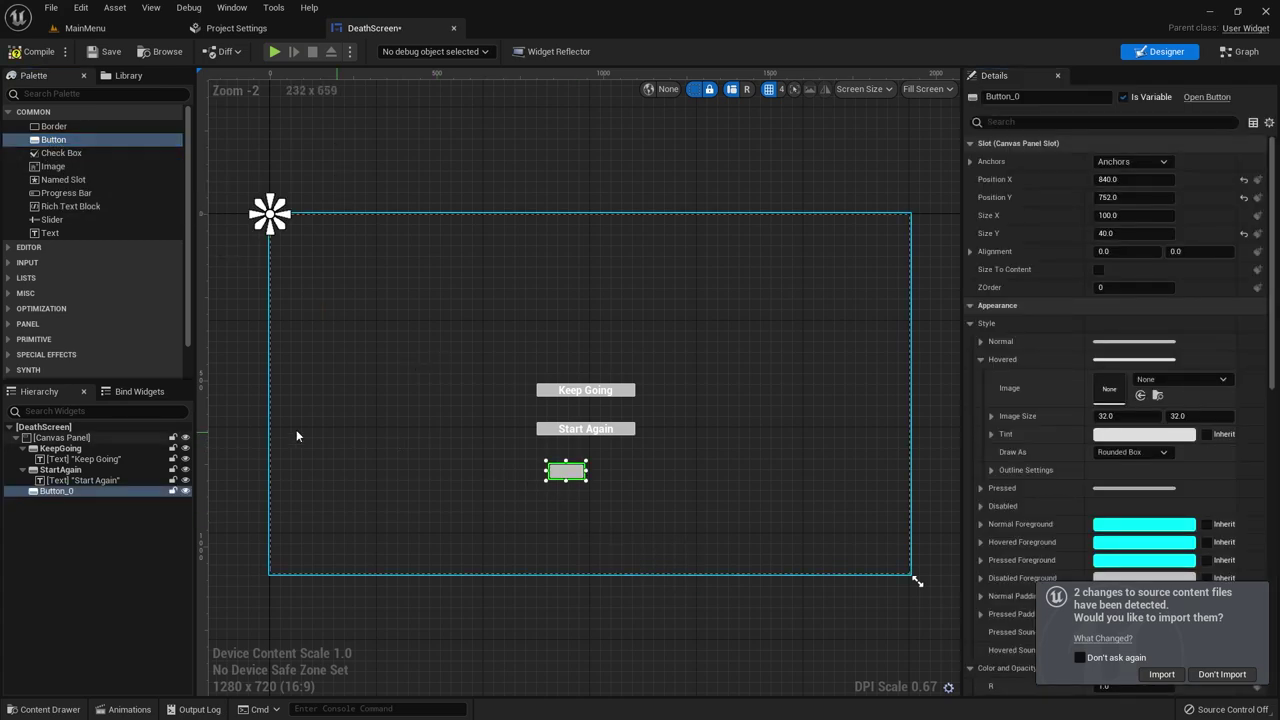
{"action": "mouse_move", "coordinate": [40, 234]}
{"action": "left_mouse_down"}
{"action": "mouse_move", "coordinate": [77, 491]}
{"action": "mouse_move", "coordinate": [63, 500]}
{"action": "left_mouse_up"}
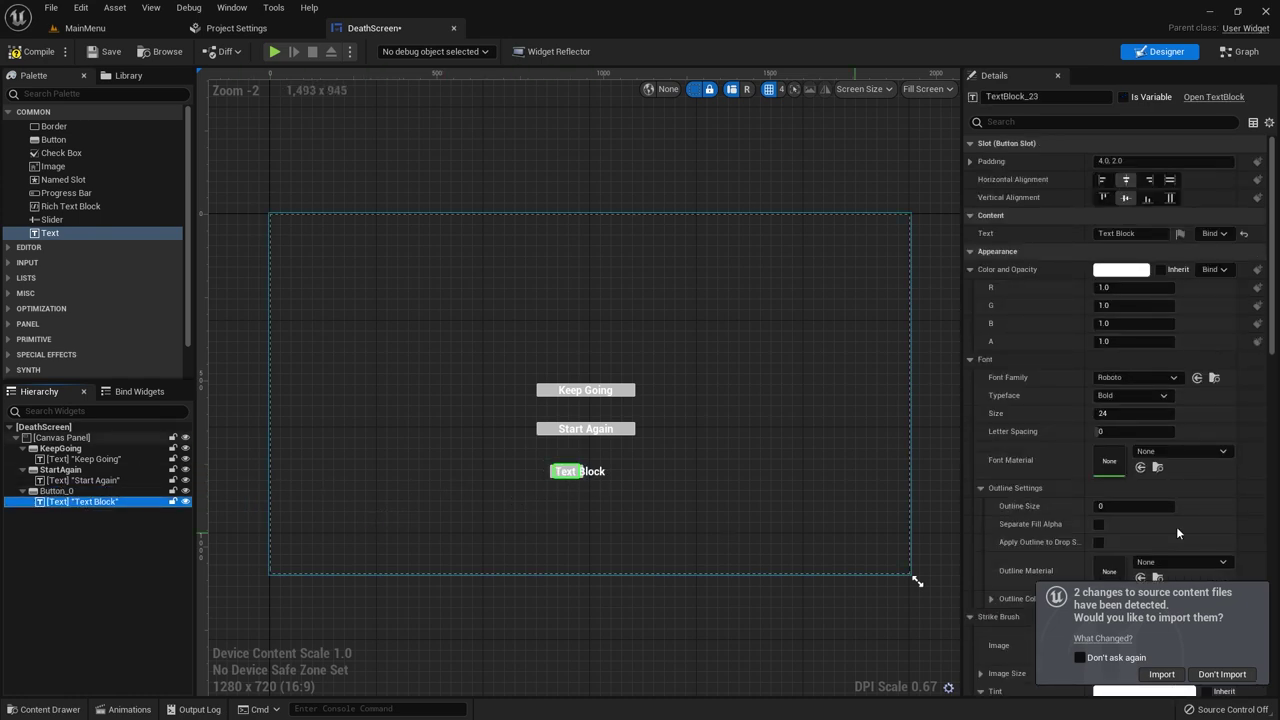
{"action": "left_click", "coordinate": [1130, 234]}
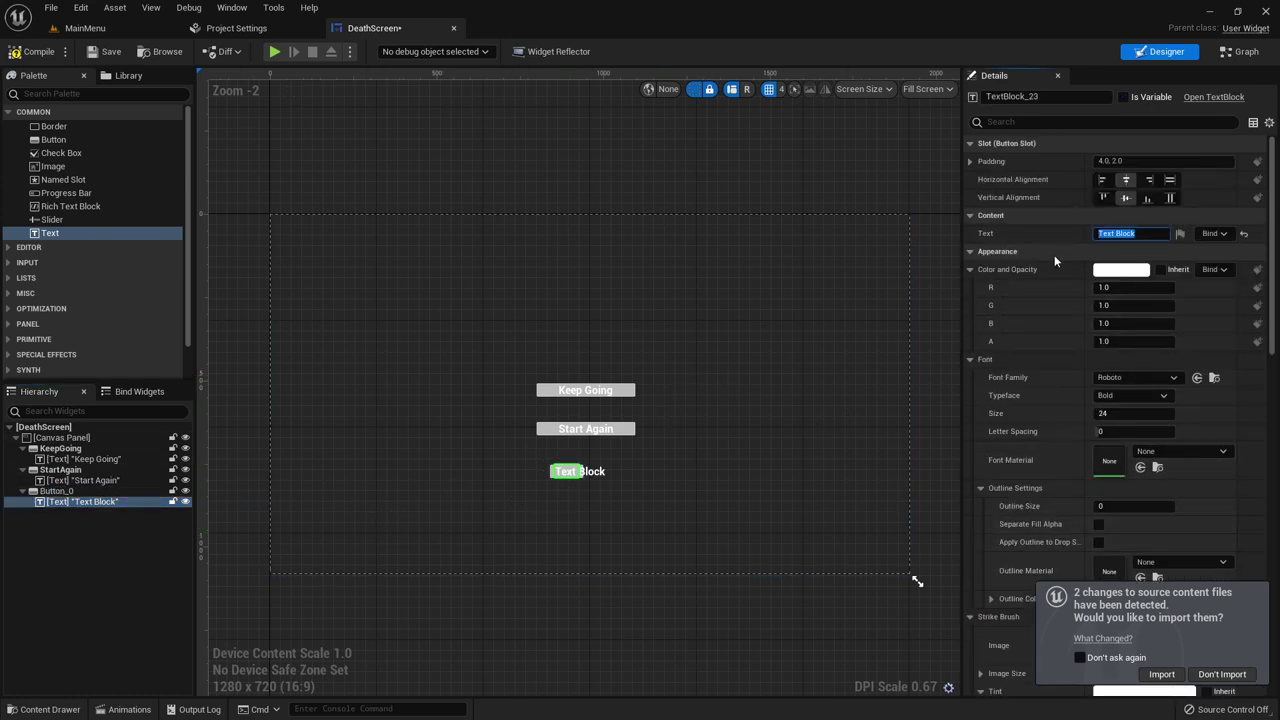
{"action": "type", "text": "Main Menu"}
{"action": "key", "text": "Return"}
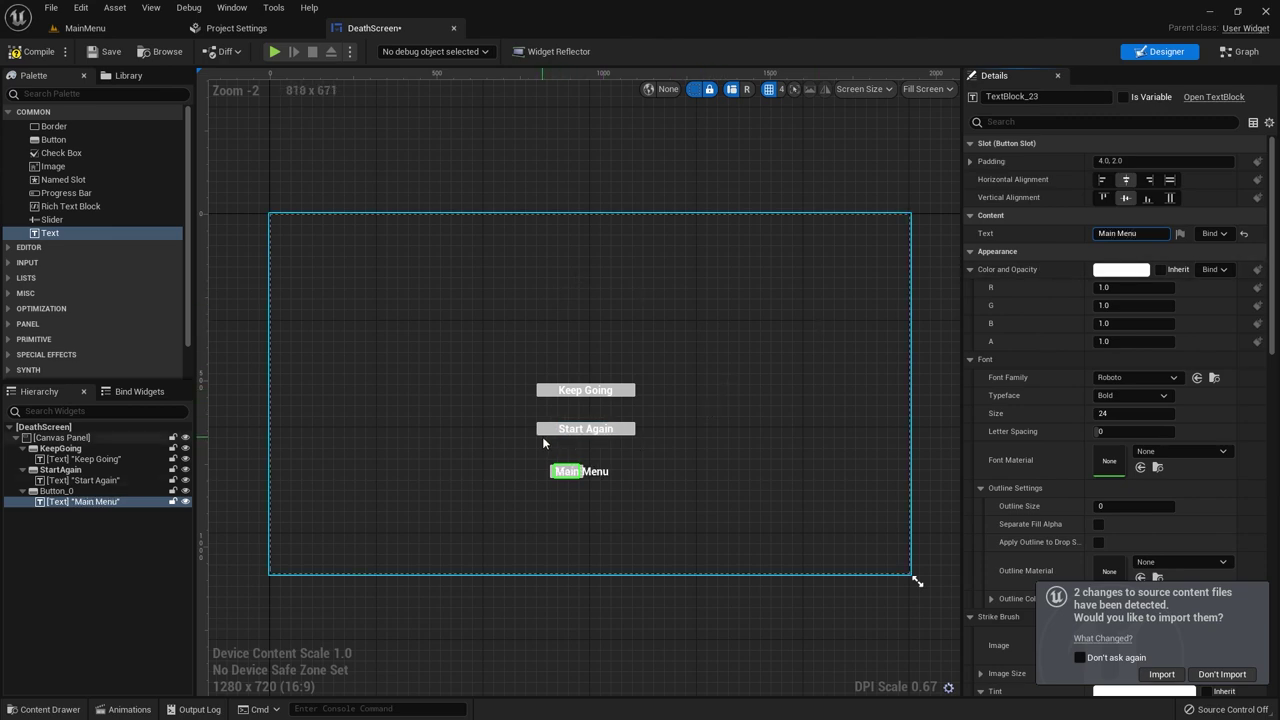
Step: Match the Main Menu button's width to Start Again and anchor it centred below
{"action": "left_click", "coordinate": [542, 436]}
{"action": "left_click", "coordinate": [545, 435]}
{"action": "left_click", "coordinate": [1125, 197]}
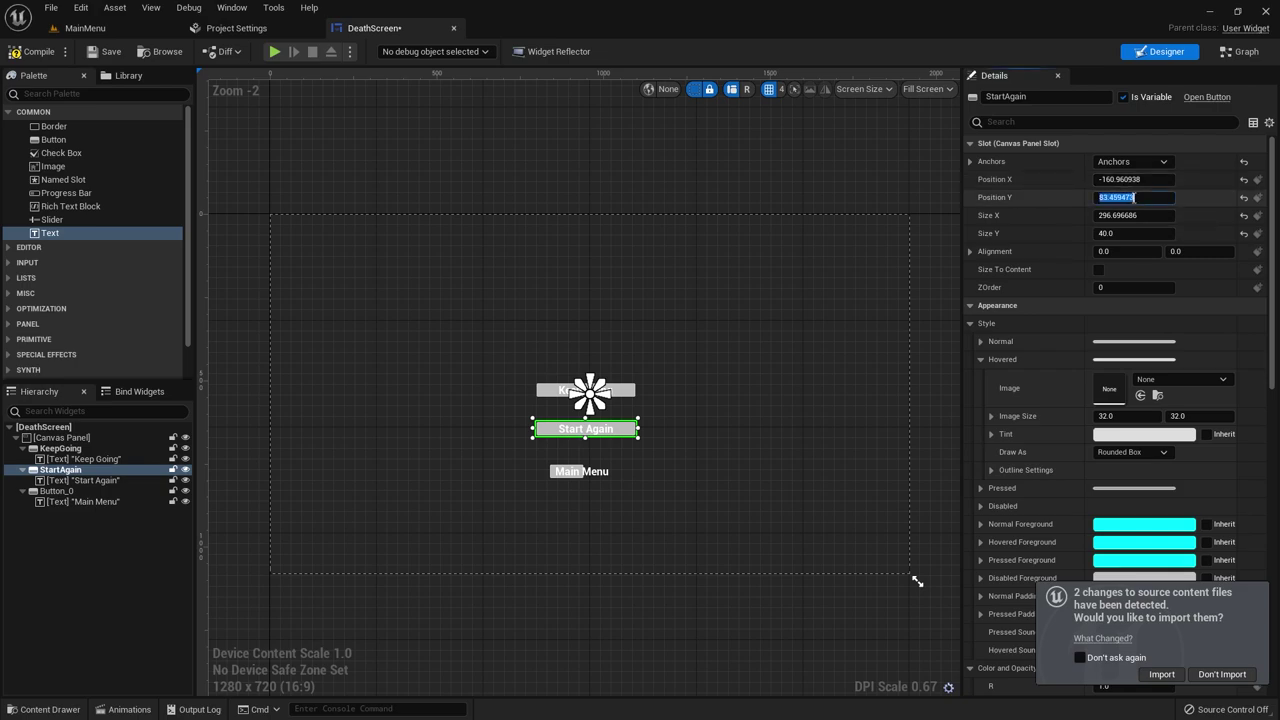
{"action": "left_click", "coordinate": [1125, 215]}
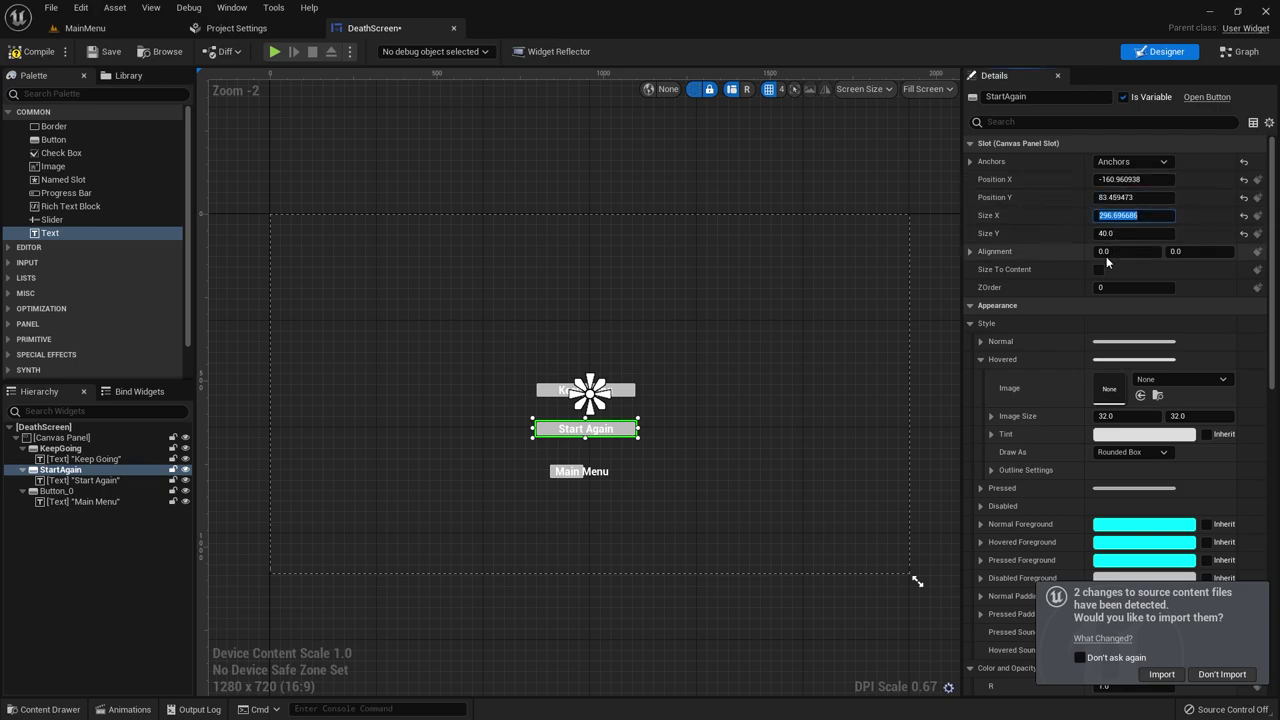
{"action": "left_click", "coordinate": [555, 475]}
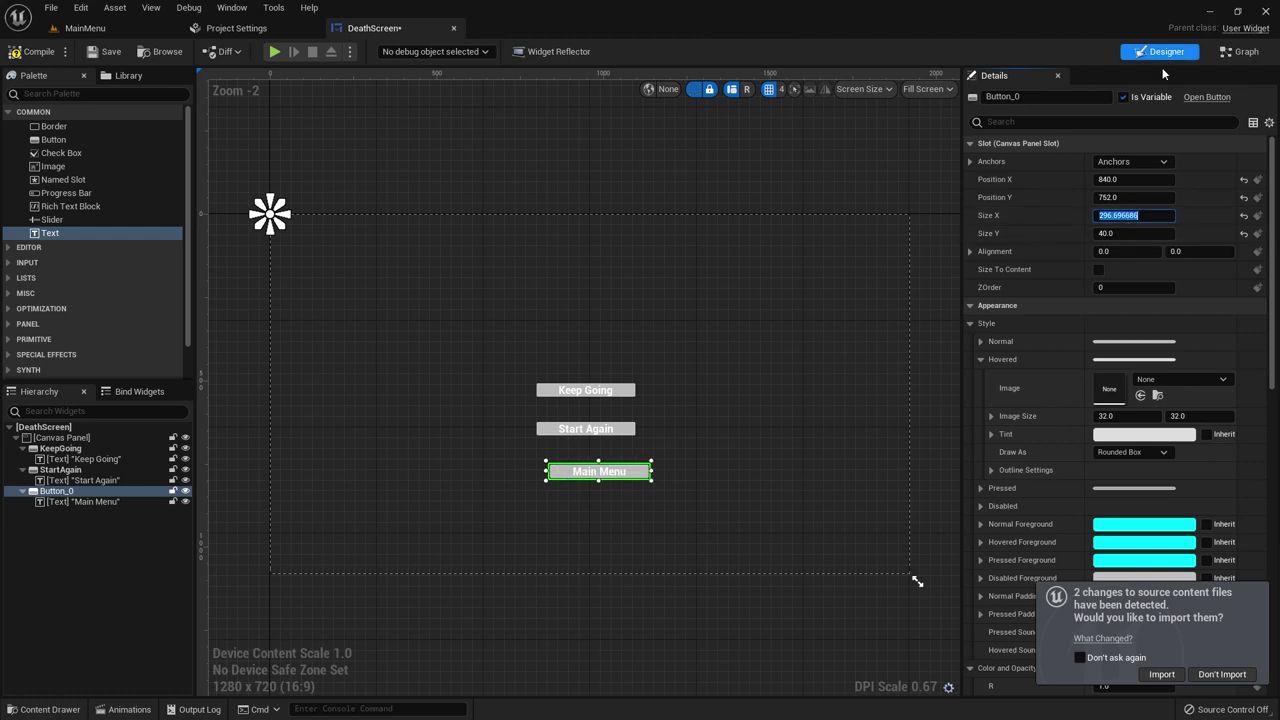
{"action": "left_click", "coordinate": [1133, 163]}
{"action": "left_click", "coordinate": [1162, 239]}
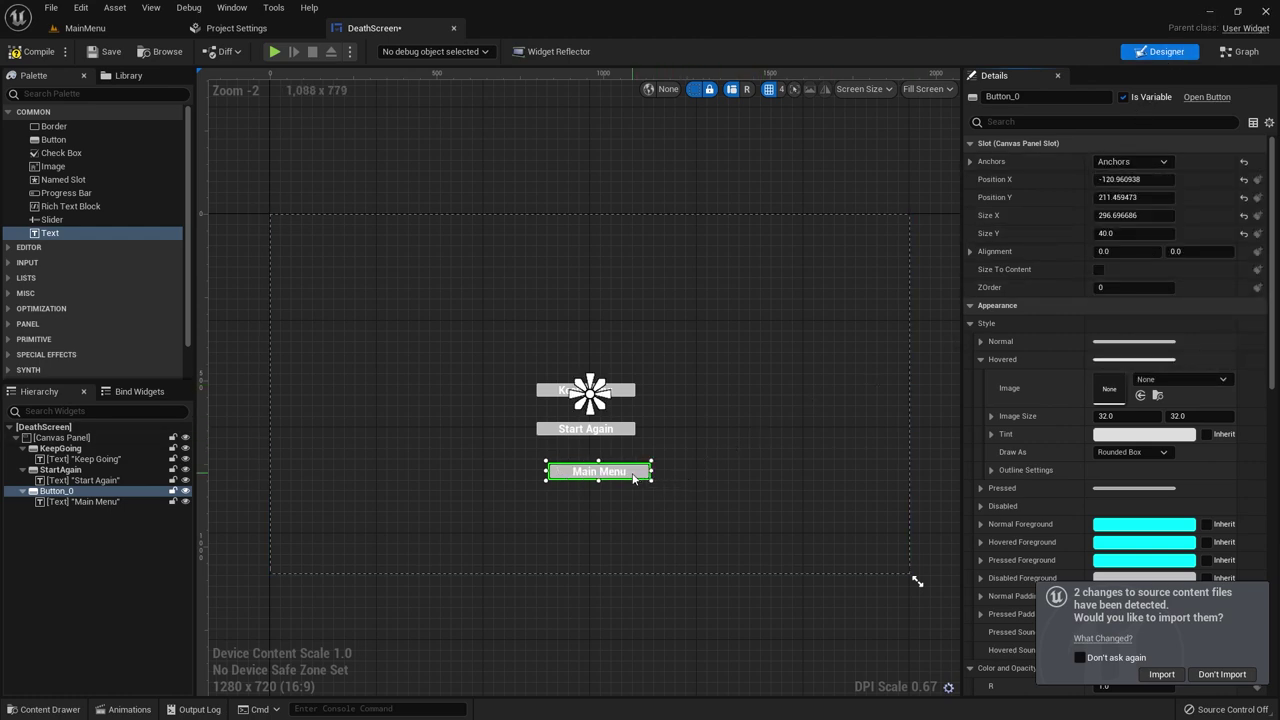
{"action": "mouse_move", "coordinate": [645, 481]}
{"action": "left_mouse_down"}
{"action": "mouse_move", "coordinate": [607, 474]}
{"action": "mouse_move", "coordinate": [632, 463]}
{"action": "left_mouse_up"}
{"action": "left_click", "coordinate": [600, 394]}
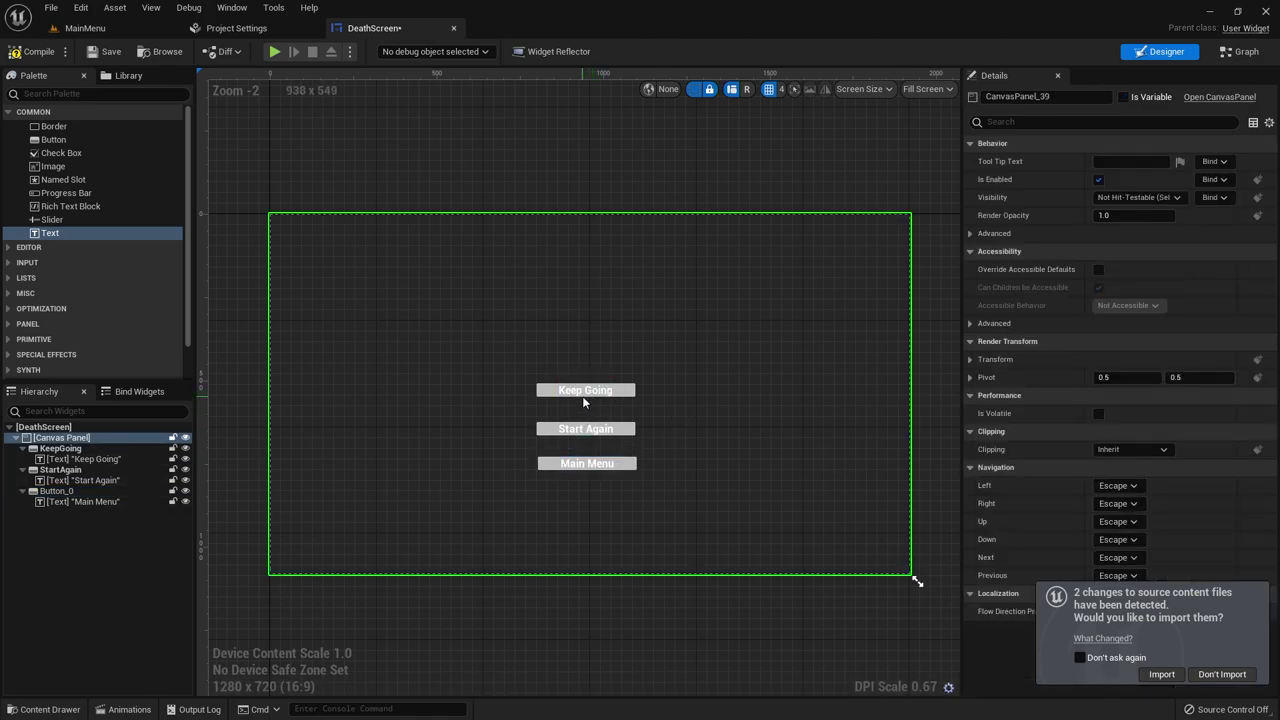
Step: Realign Start Again, compile DeathScreen, and accept importing the changed source images
{"action": "left_click", "coordinate": [550, 436]}
{"action": "scroll", "coordinate": [550, 436], "scroll_direction": "up", "scroll_amount": 1}
{"action": "scroll", "coordinate": [540, 410], "scroll_direction": "up", "scroll_amount": 4}
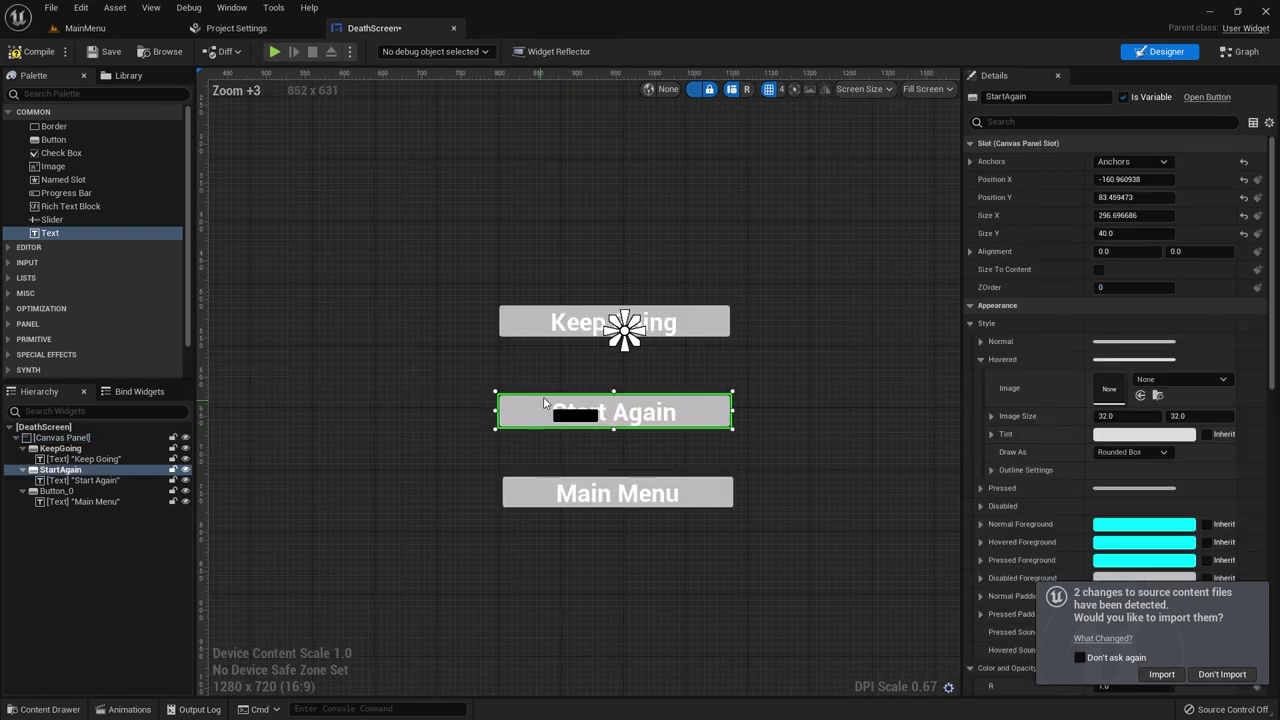
{"action": "left_click_drag", "start_coordinate": [544, 399], "coordinate": [539, 400]}
{"action": "left_click", "coordinate": [364, 362]}
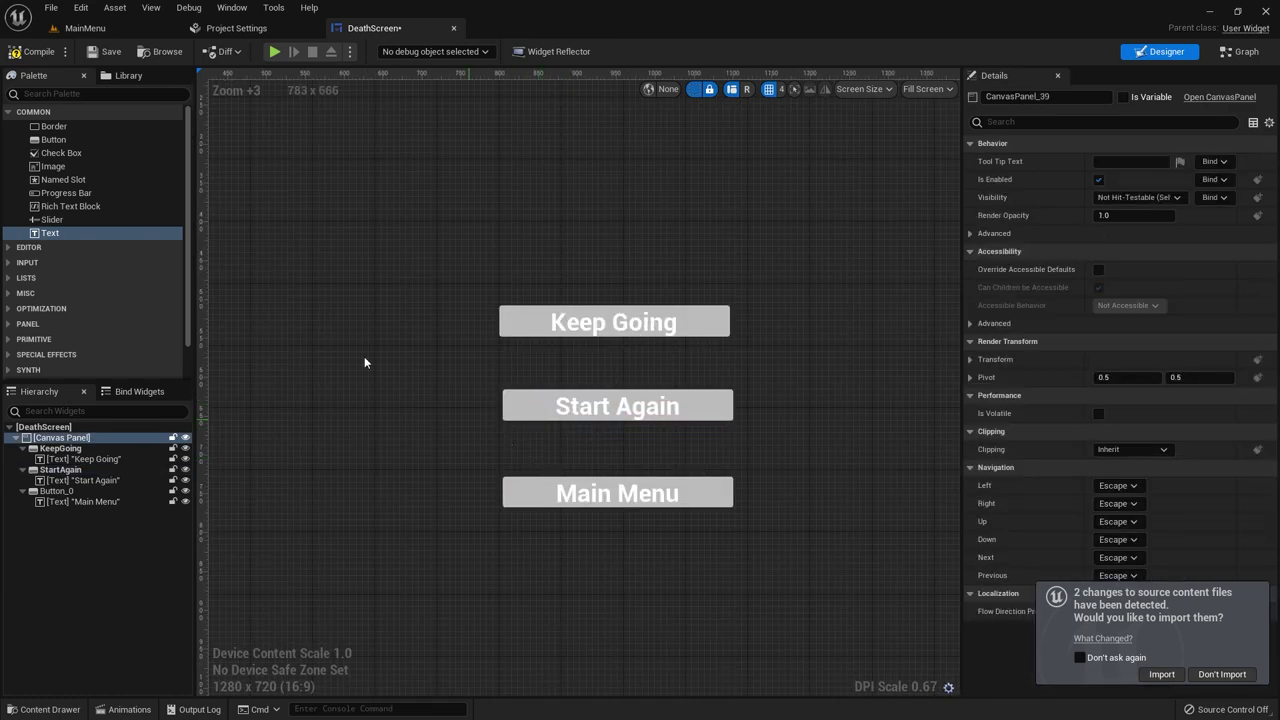
{"action": "left_click", "coordinate": [19, 55]}
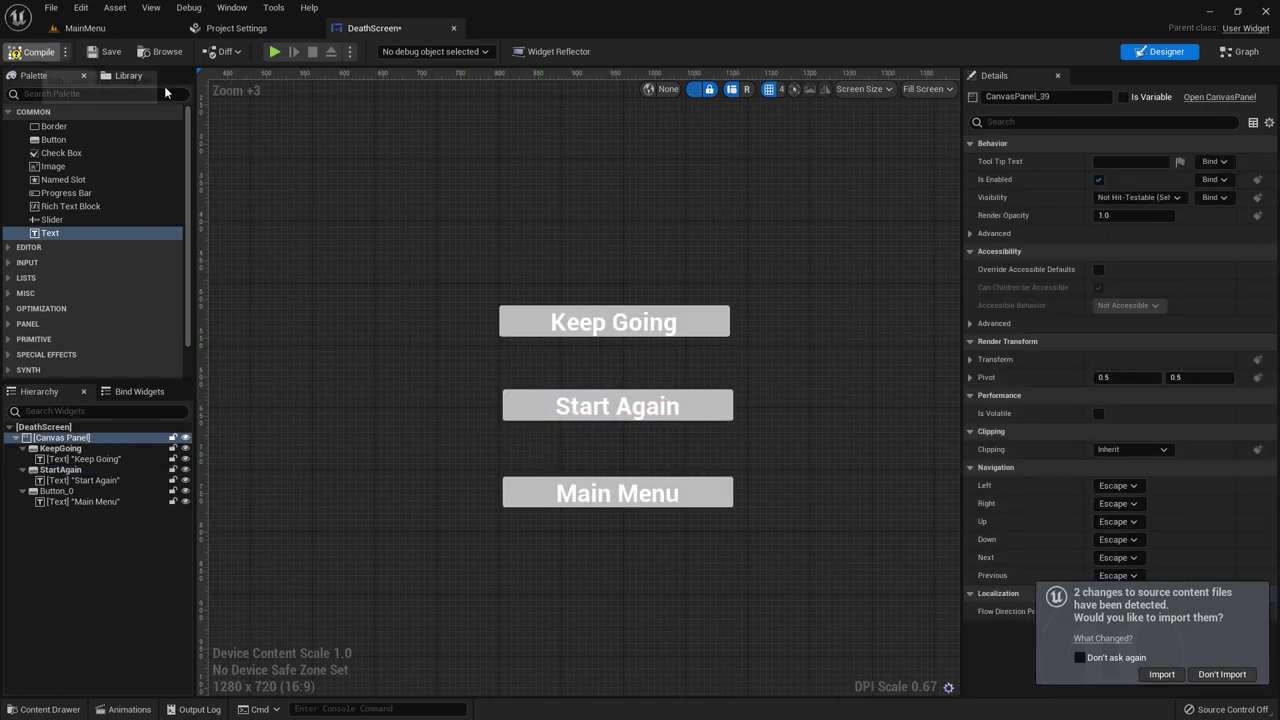
{"action": "left_click", "coordinate": [531, 491]}
{"action": "scroll", "coordinate": [1194, 533], "scroll_direction": "down", "scroll_amount": 10}
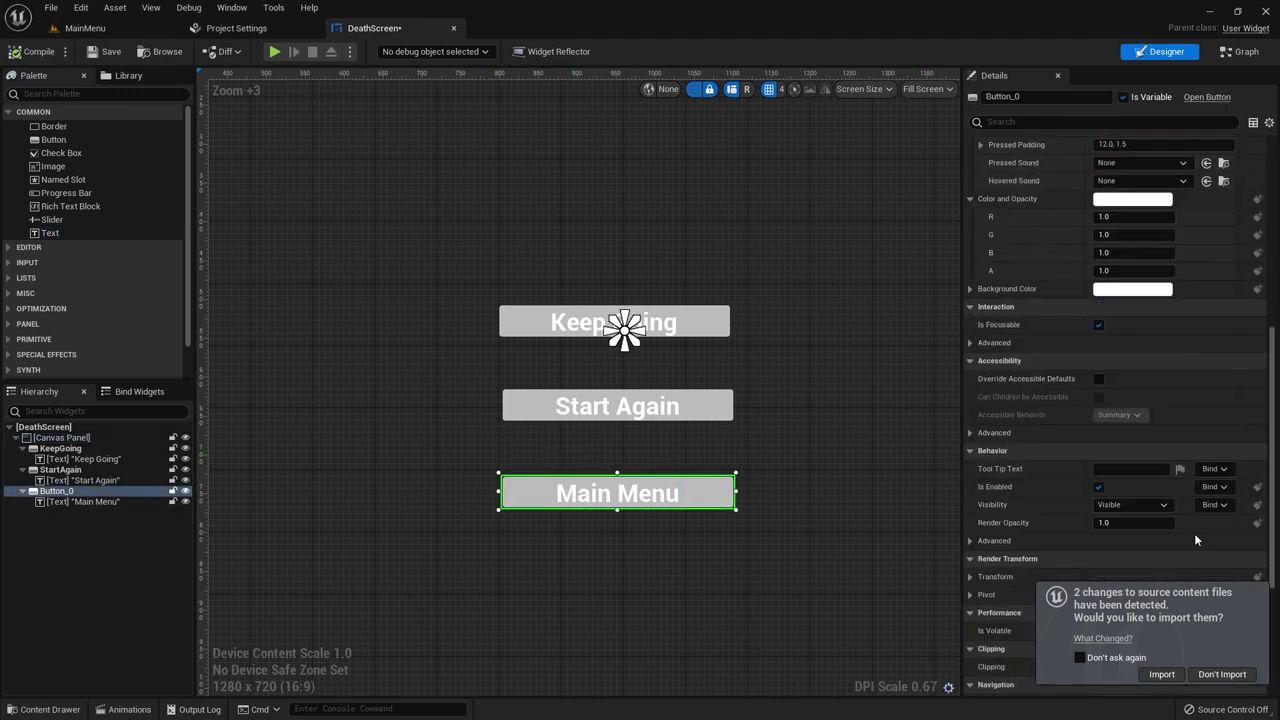
{"action": "scroll", "coordinate": [1106, 538], "scroll_direction": "down", "scroll_amount": 2}
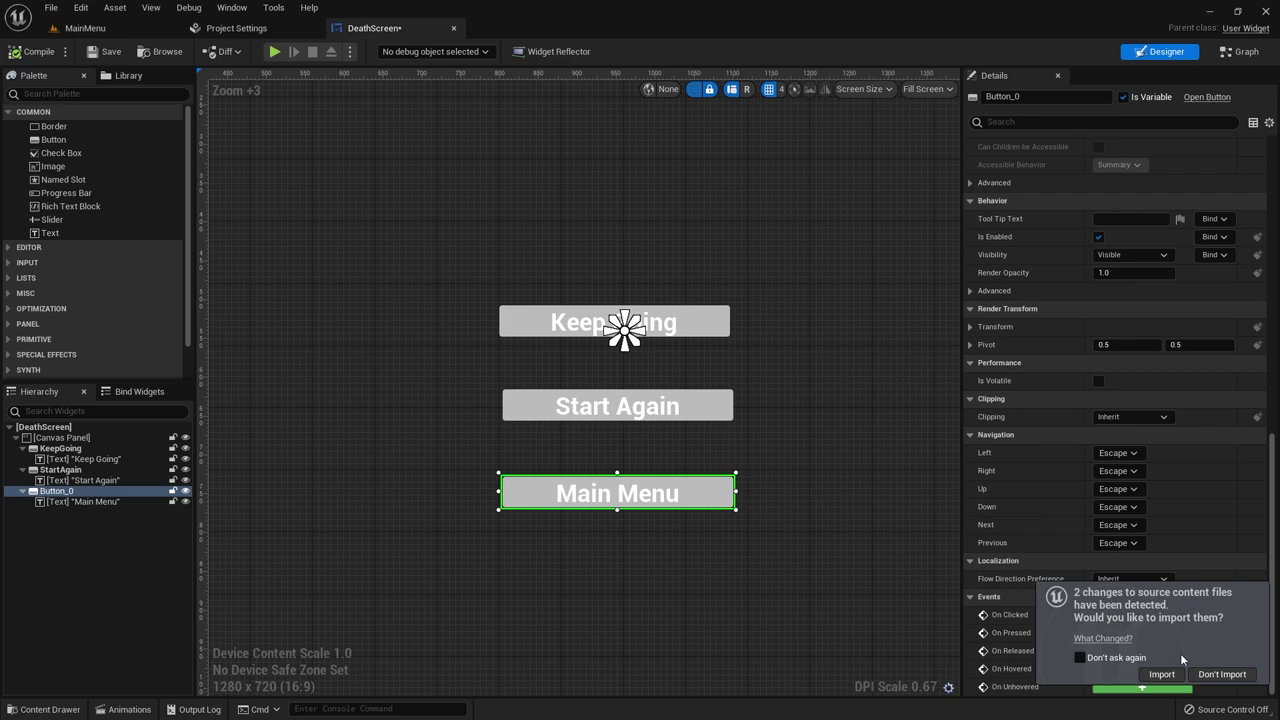
{"action": "left_click", "coordinate": [1162, 675]}
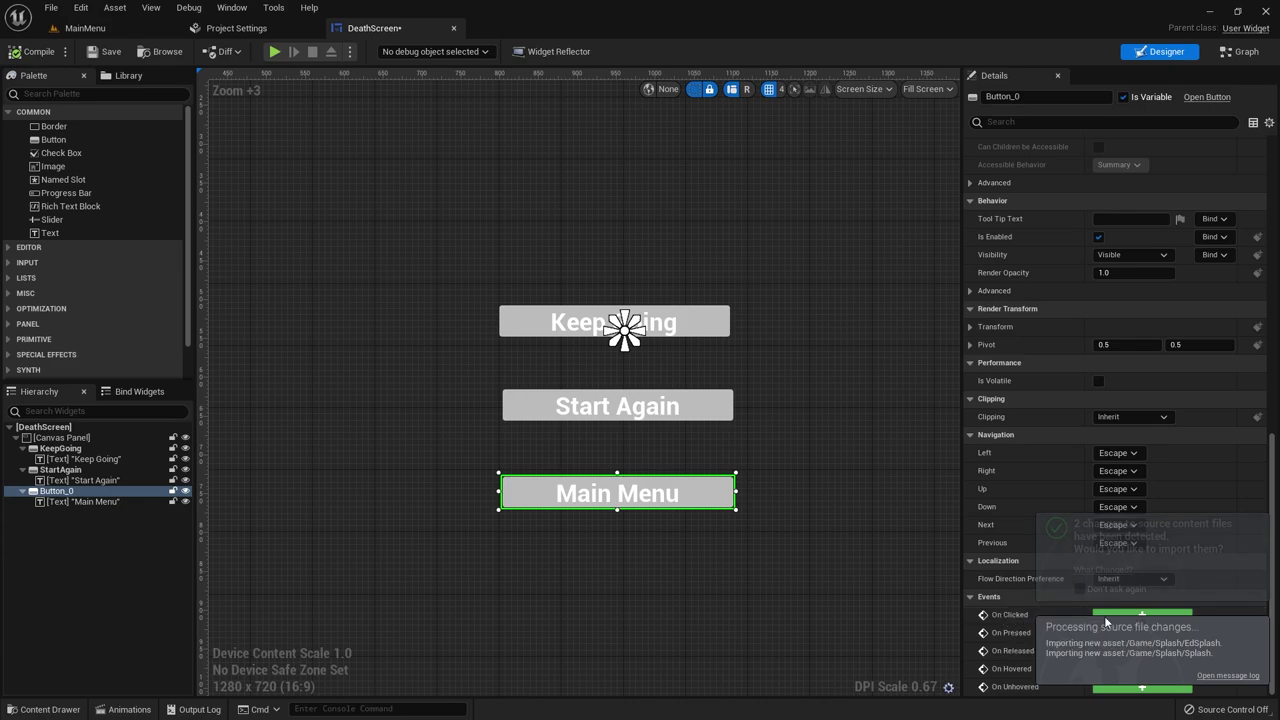
Step: Add an Open Level (by Name) node wired after On Clicked (Button_0)
{"action": "left_click", "coordinate": [1129, 616]}
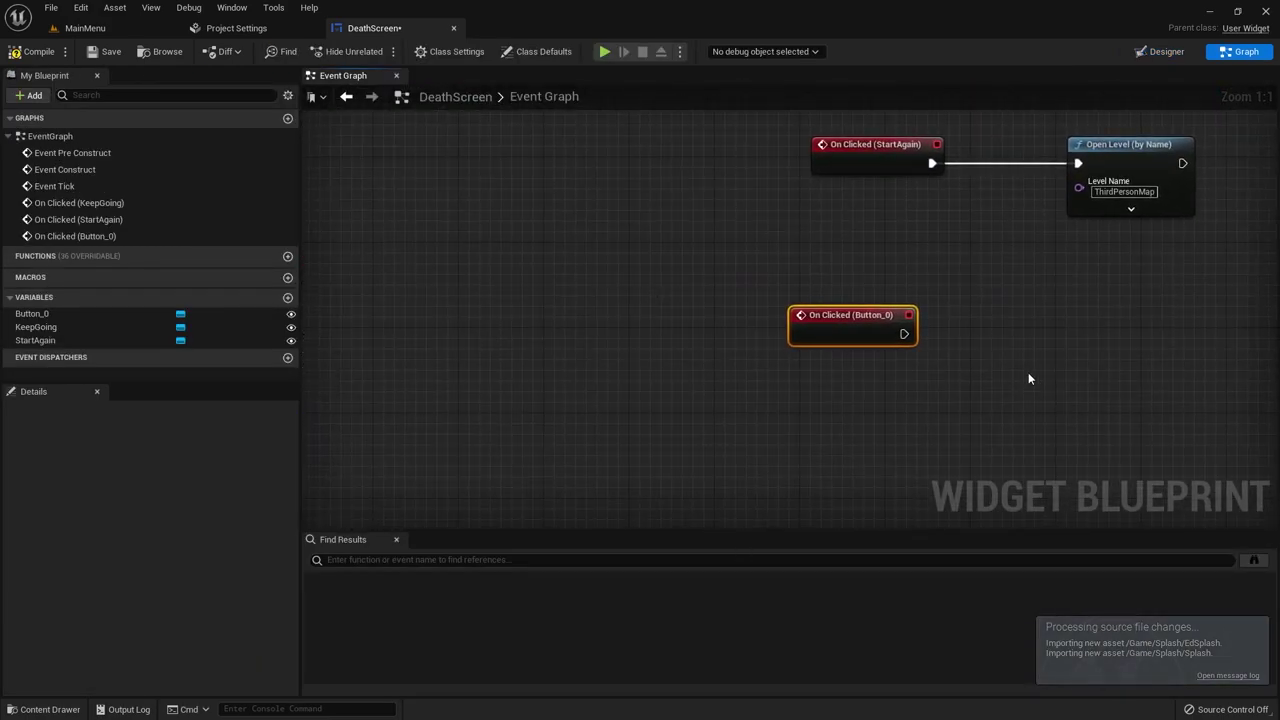
{"action": "left_click", "coordinate": [1133, 152]}
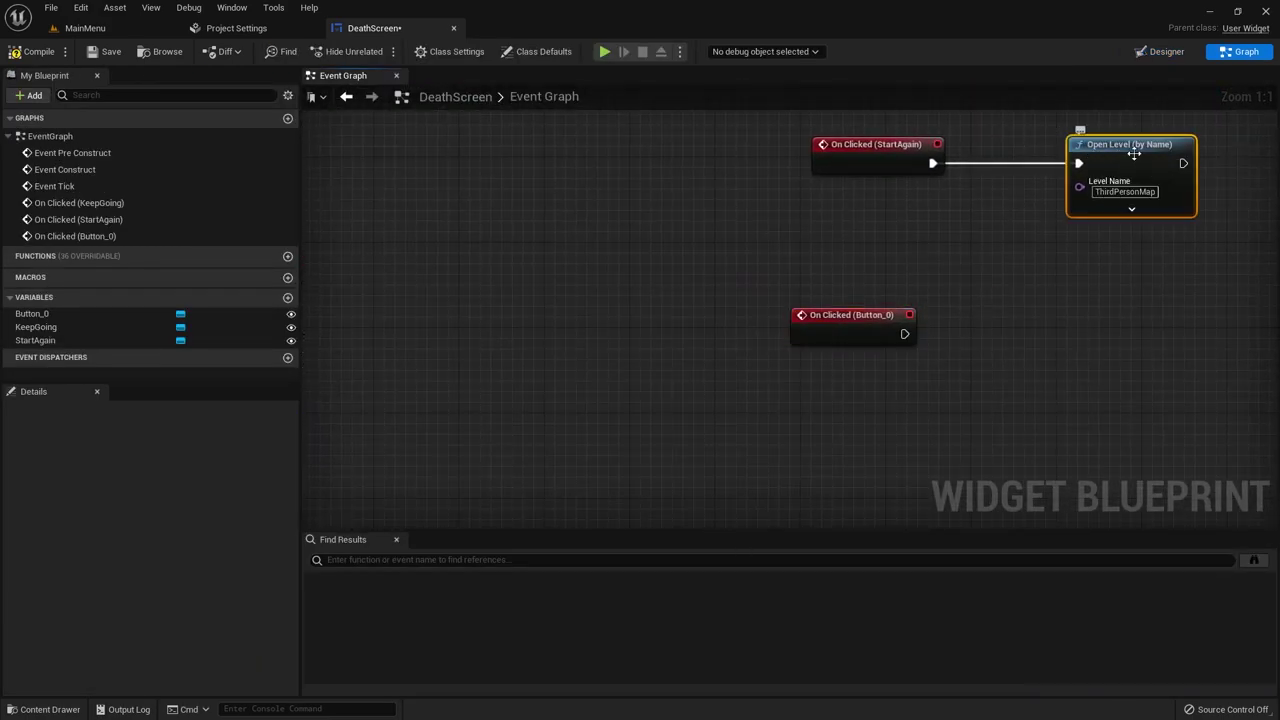
{"action": "left_click", "coordinate": [902, 340]}
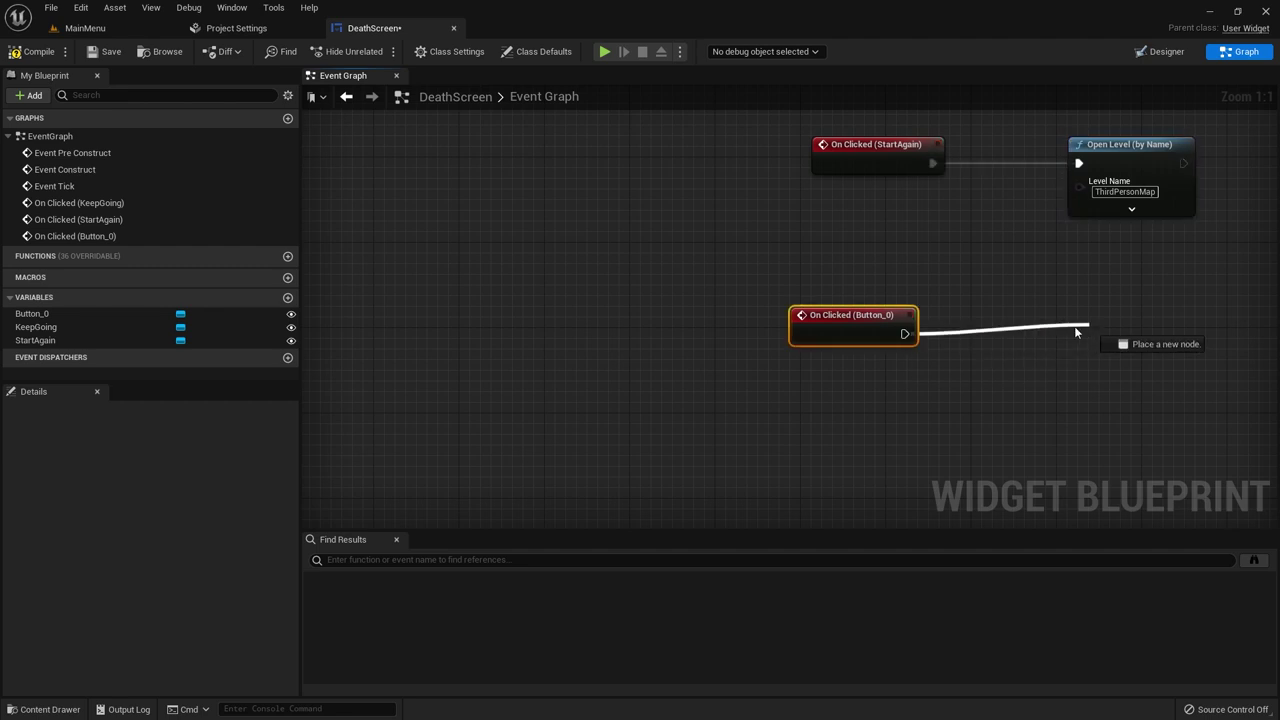
{"action": "left_click_drag", "start_coordinate": [1076, 332], "coordinate": [1088, 325]}
{"action": "type", "text": "open le"}
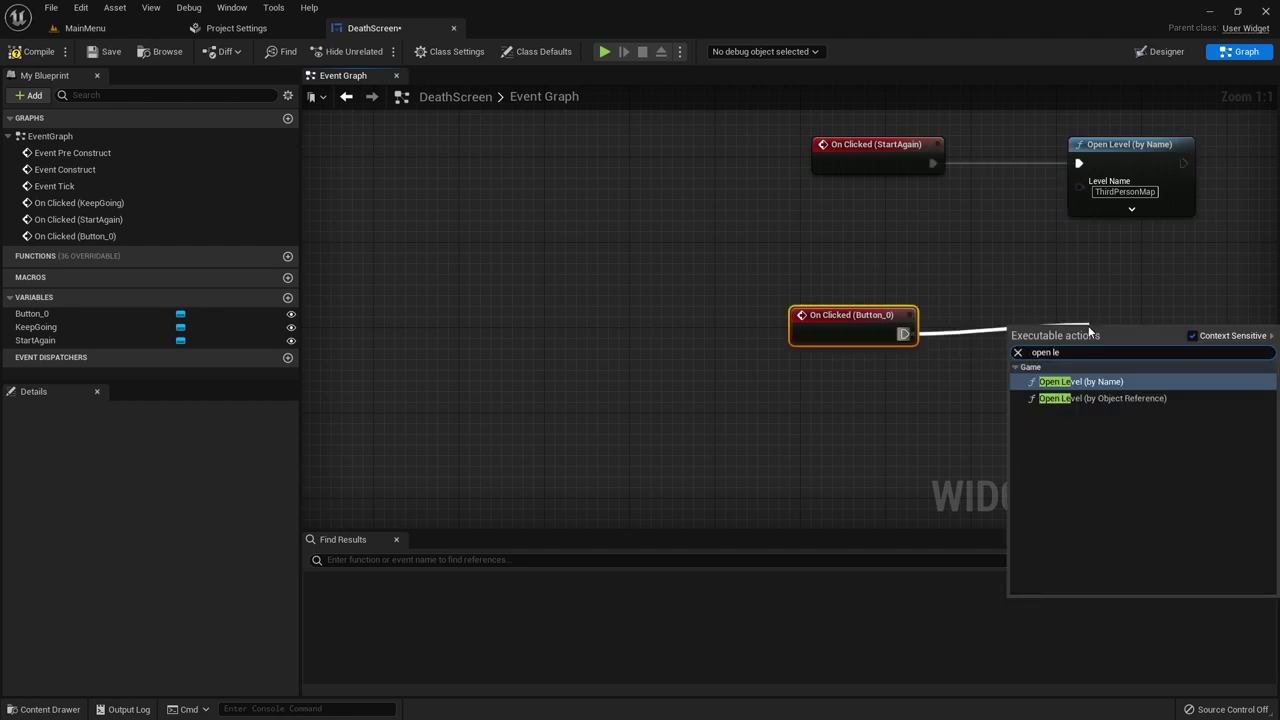
{"action": "key", "text": "Return"}
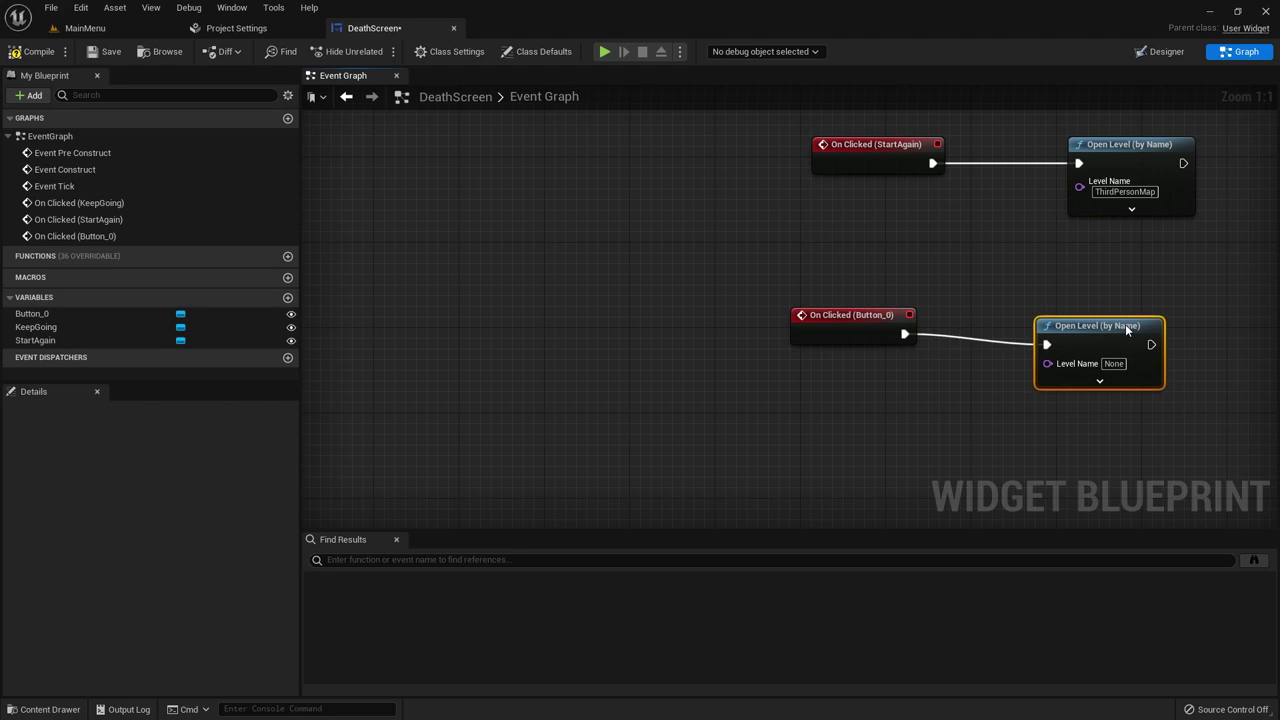
{"action": "left_click_drag", "start_coordinate": [1190, 326], "coordinate": [1160, 318]}
Step: Check the map name in Maps, set Level Name to MainMenu, and return to the MainMenu level
{"action": "key", "text": "ctrl+space"}
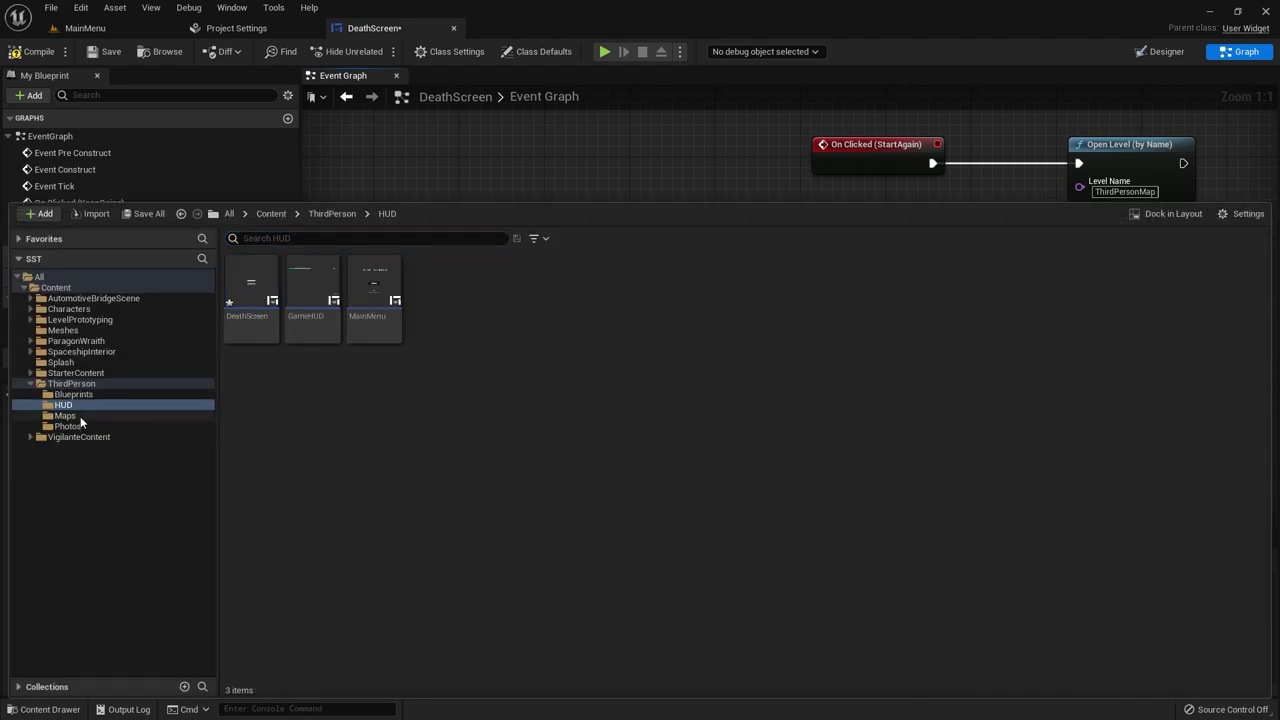
{"action": "left_click", "coordinate": [64, 416]}
{"action": "left_click", "coordinate": [236, 318]}
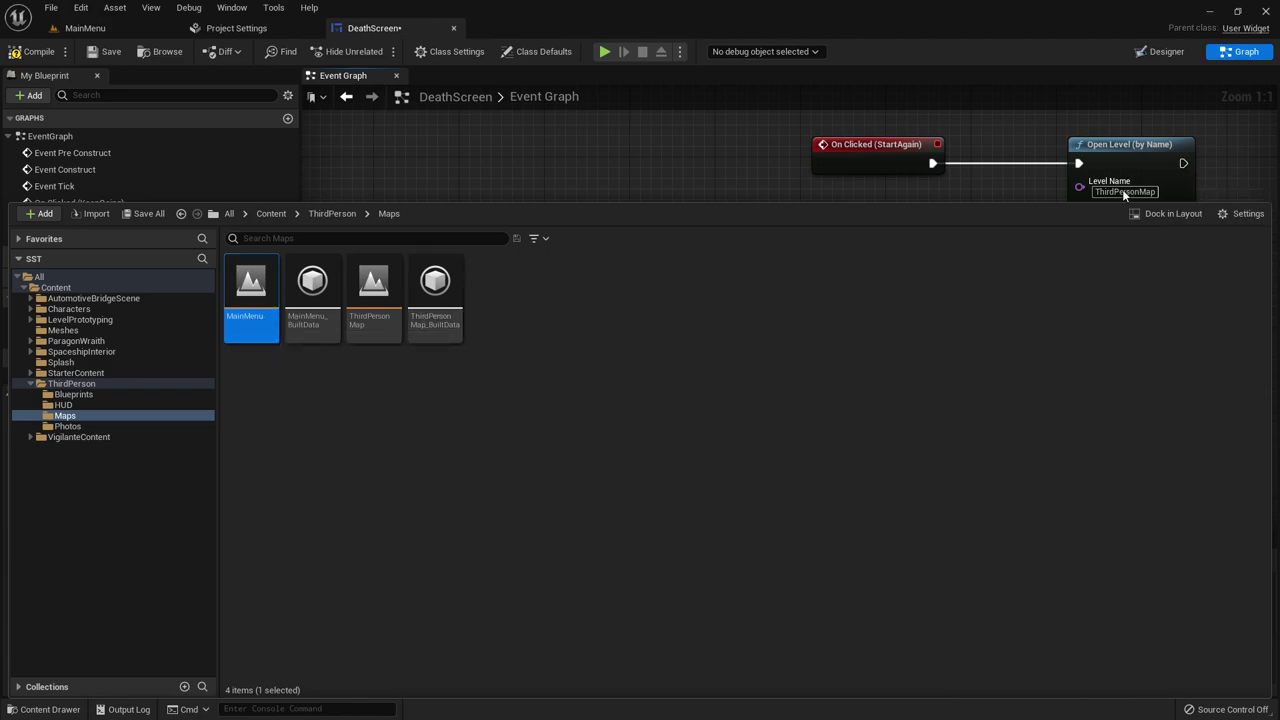
{"action": "left_click", "coordinate": [1047, 180]}
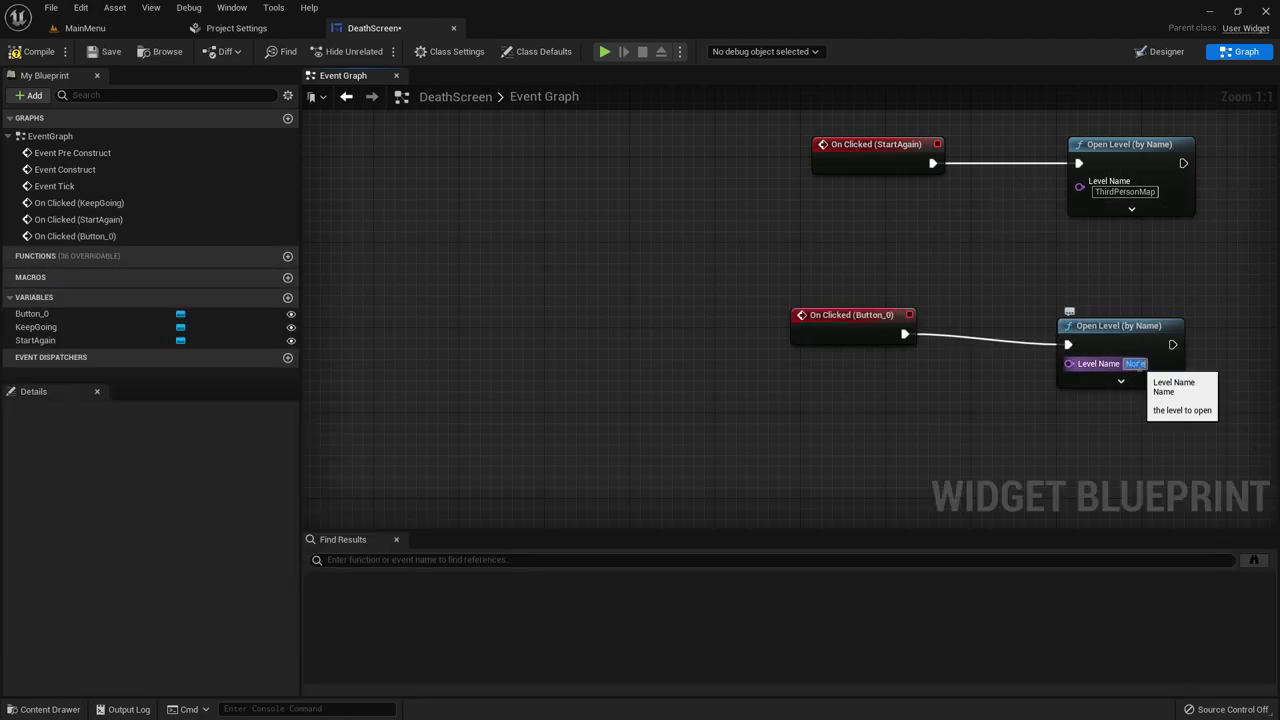
{"action": "type", "text": "MainM"}
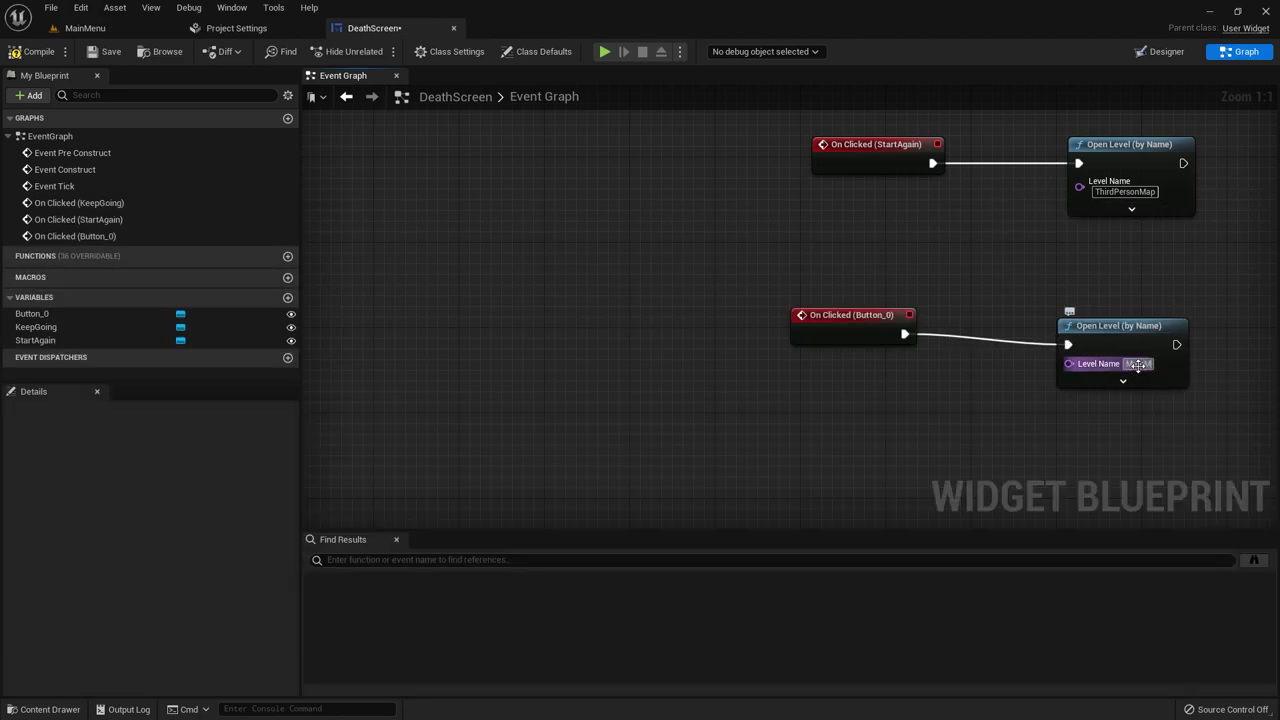
{"action": "type", "text": "e"}
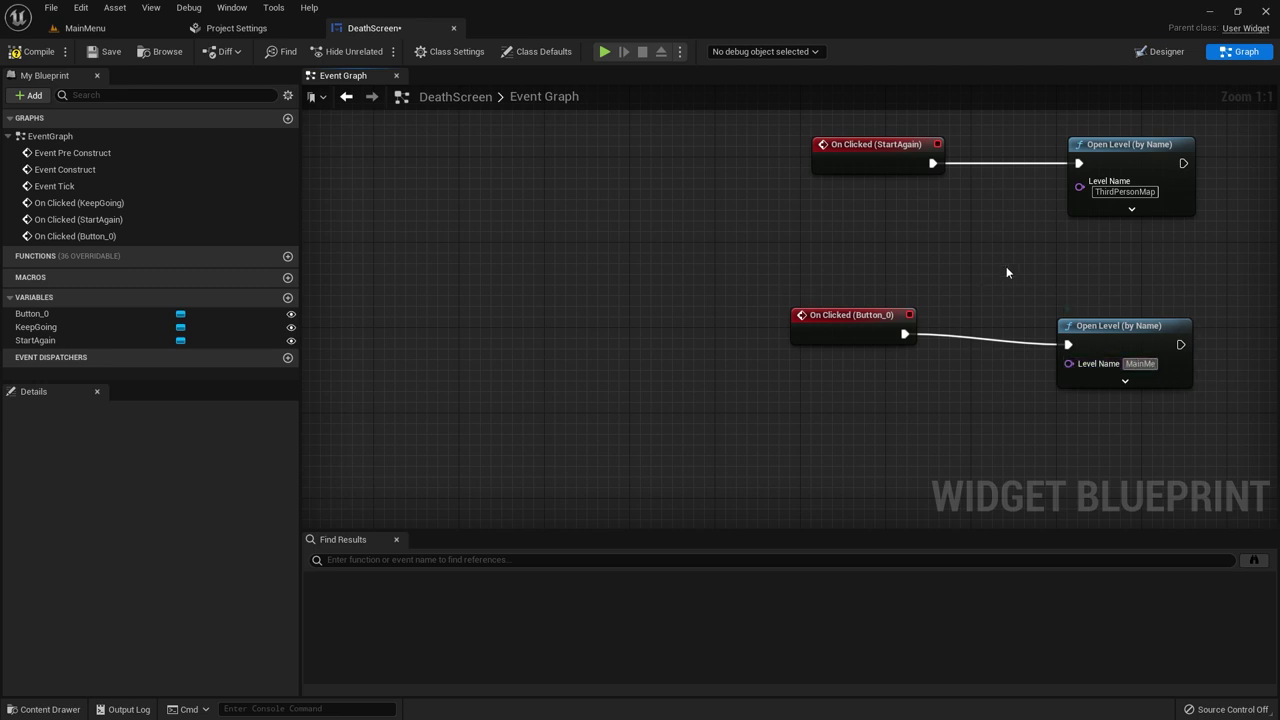
{"action": "type", "text": "nu"}
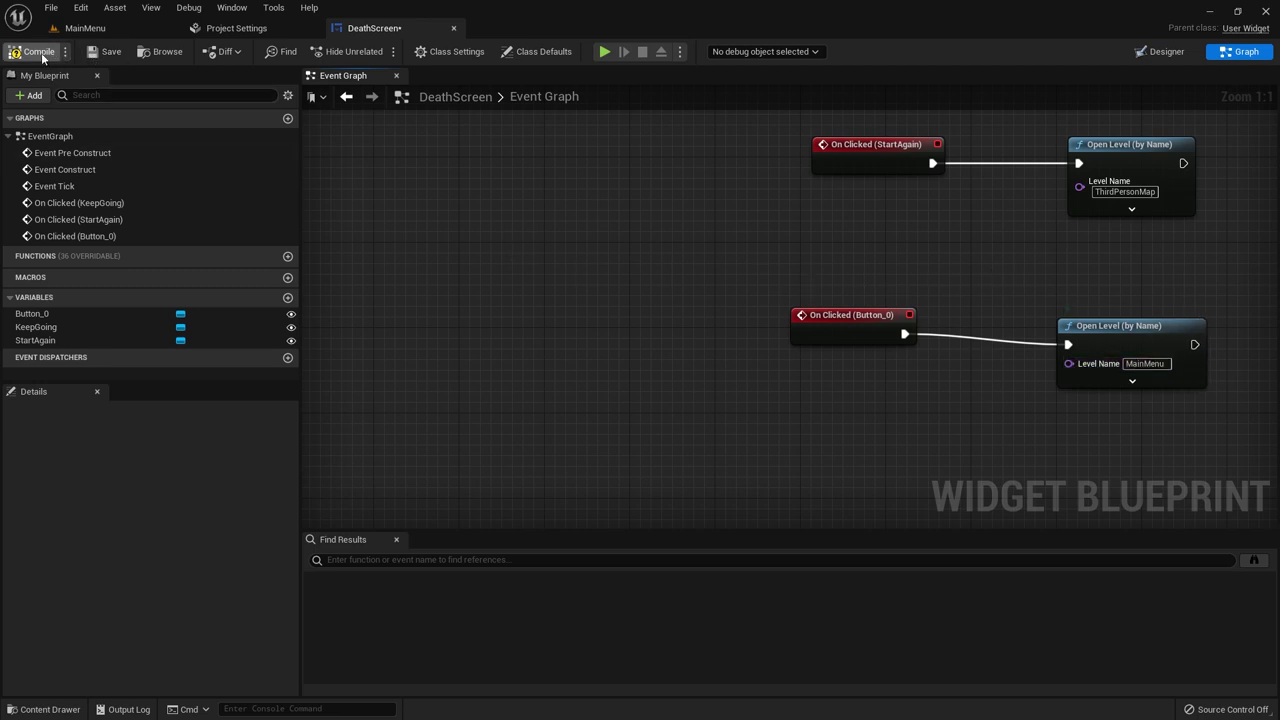
{"action": "left_click", "coordinate": [85, 28]}
{"action": "left_click", "coordinate": [278, 53]}
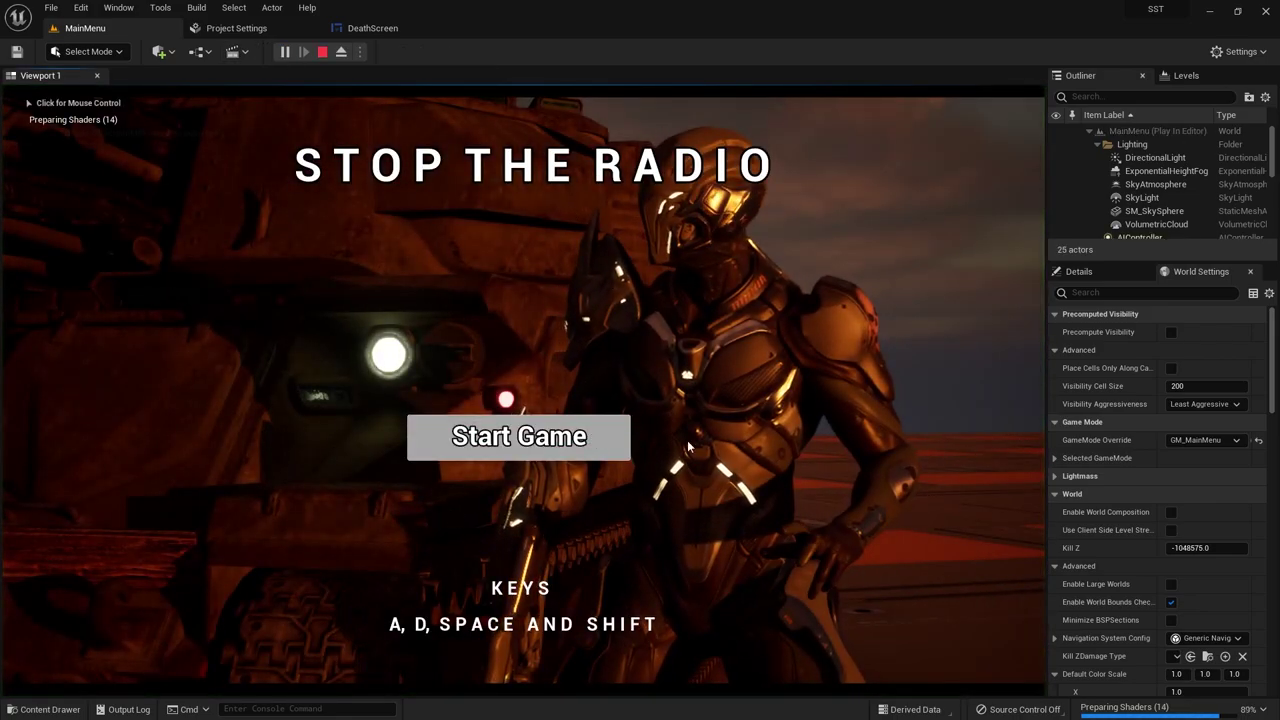
{"action": "left_click", "coordinate": [600, 440]}
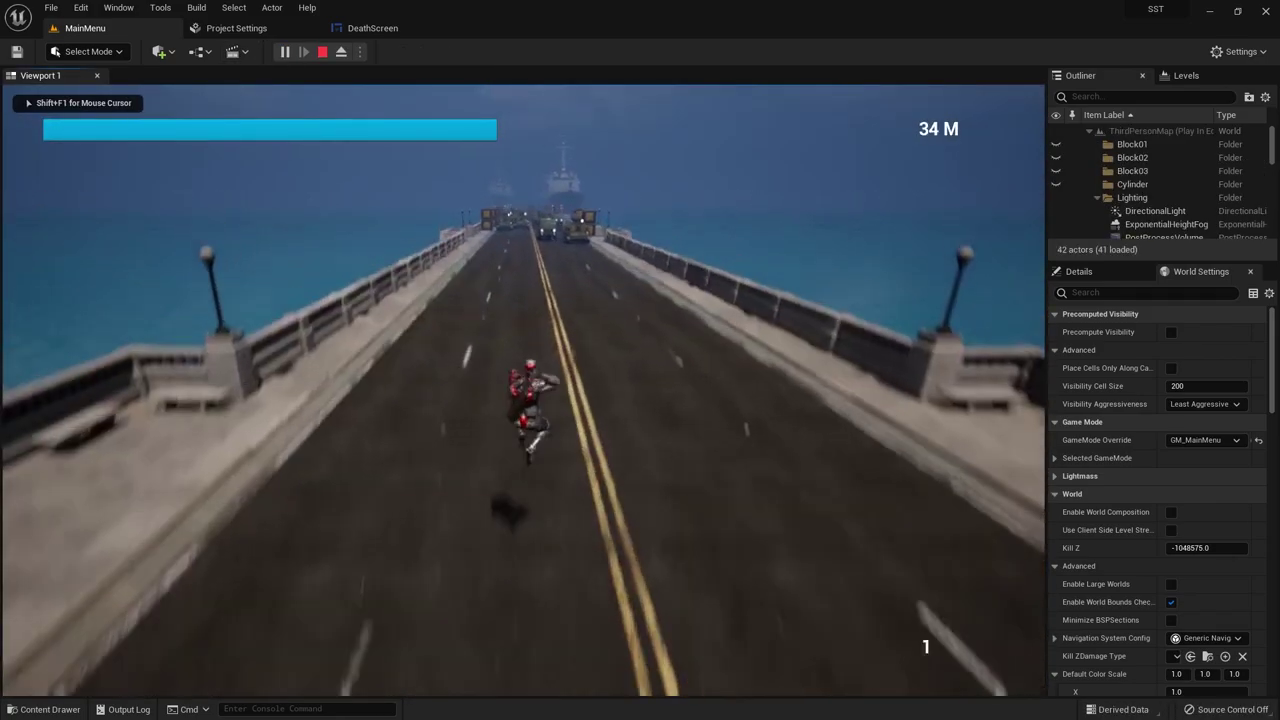
{"action": "key", "text": "d"}
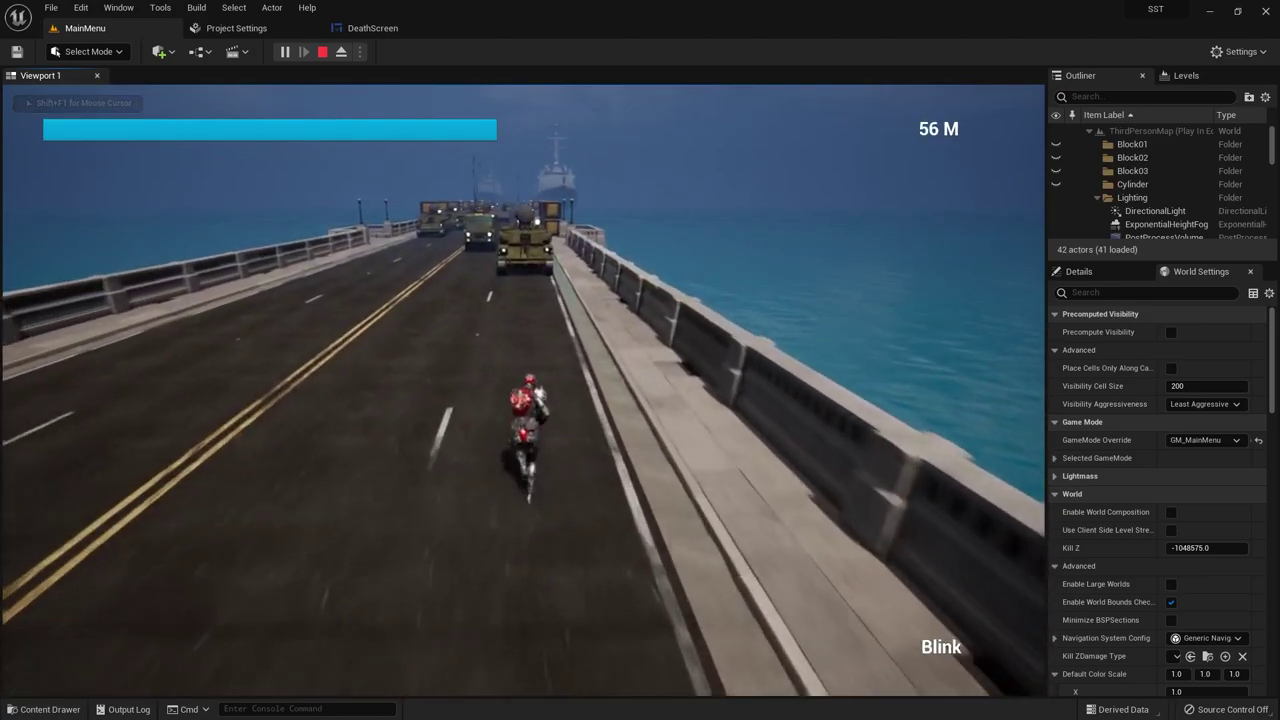
{"action": "key", "text": "shift"}
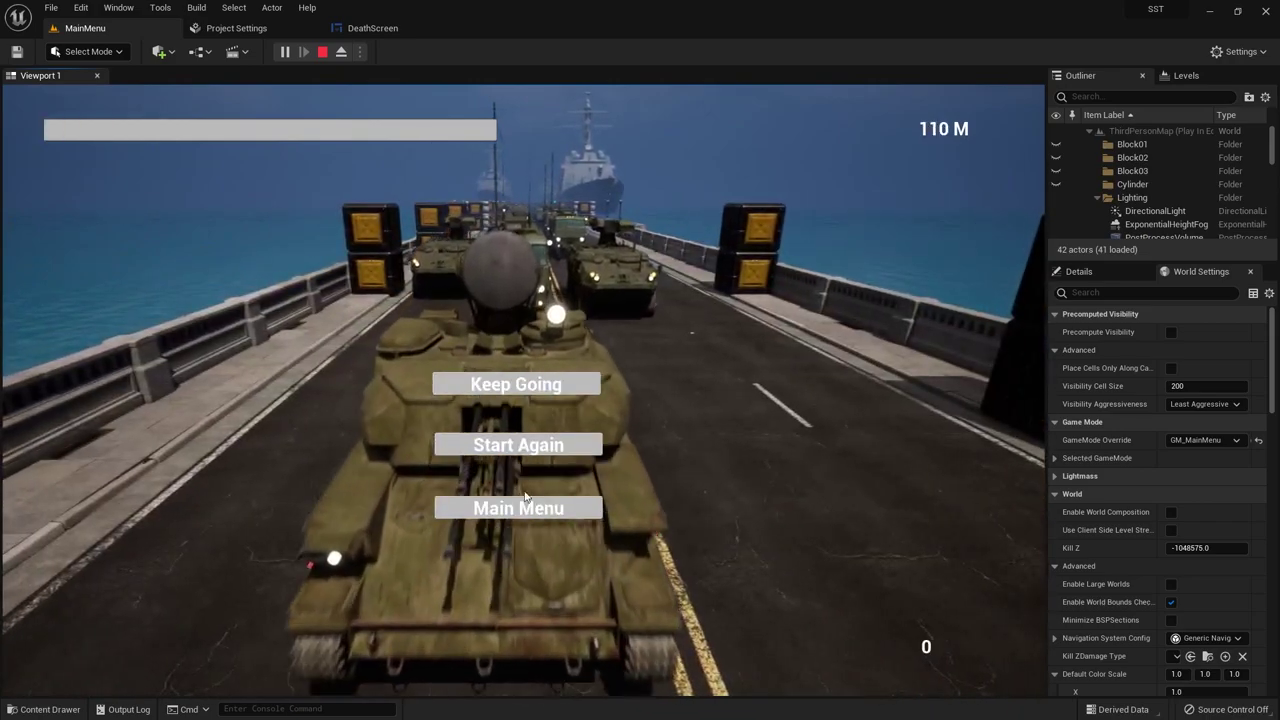
{"action": "left_click", "coordinate": [524, 508]}
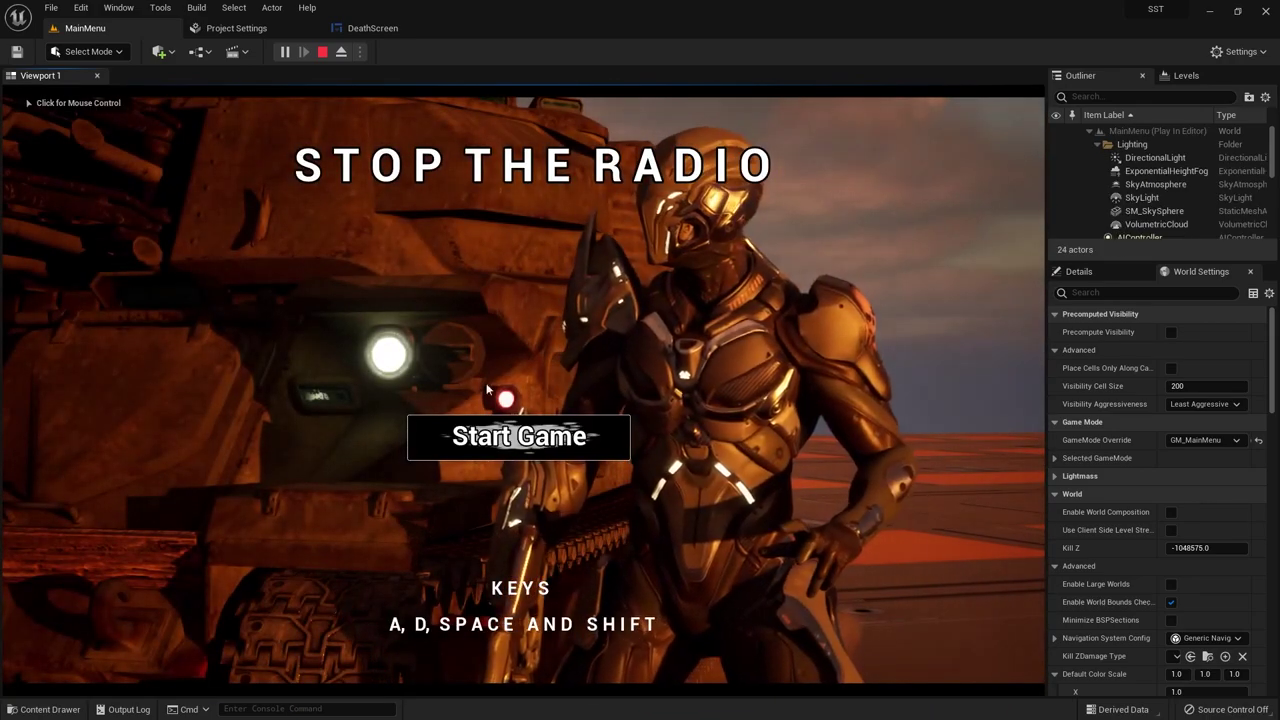
{"action": "key", "text": "Escape"}
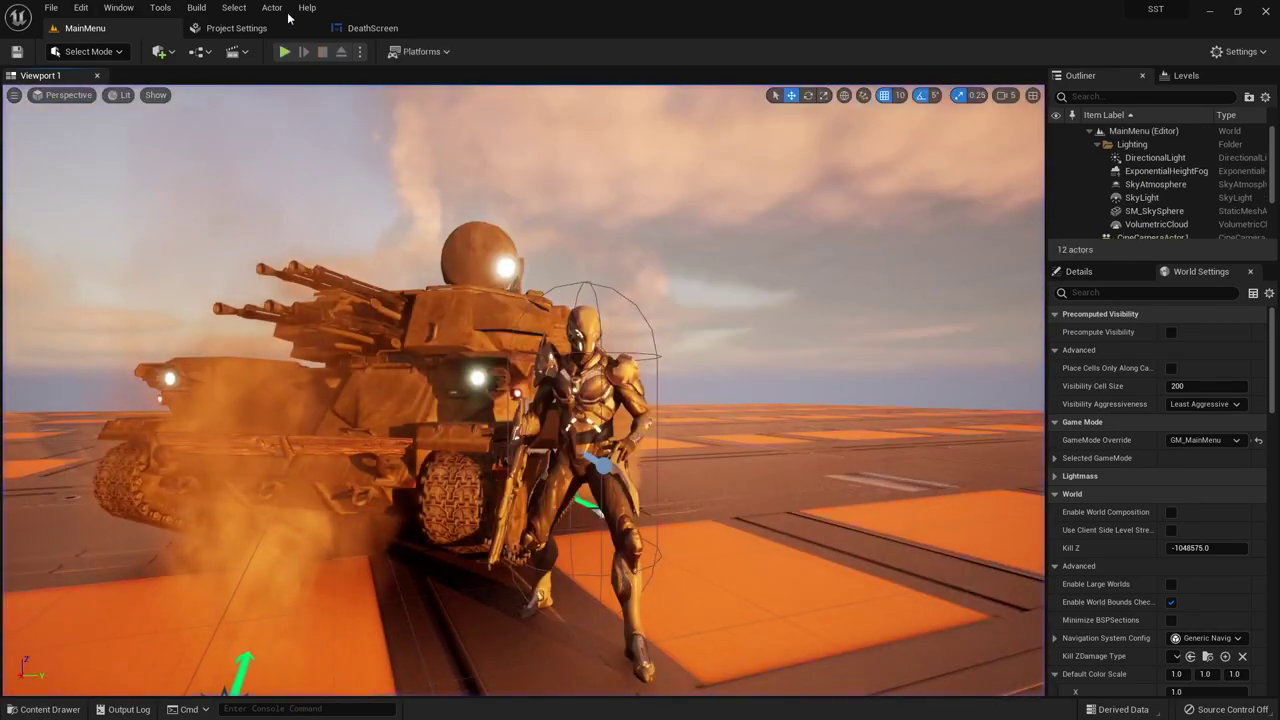
Step: Open the MainMenu widget from HUD and place a new Button below Start Game
{"action": "key", "text": "ctrl+space"}
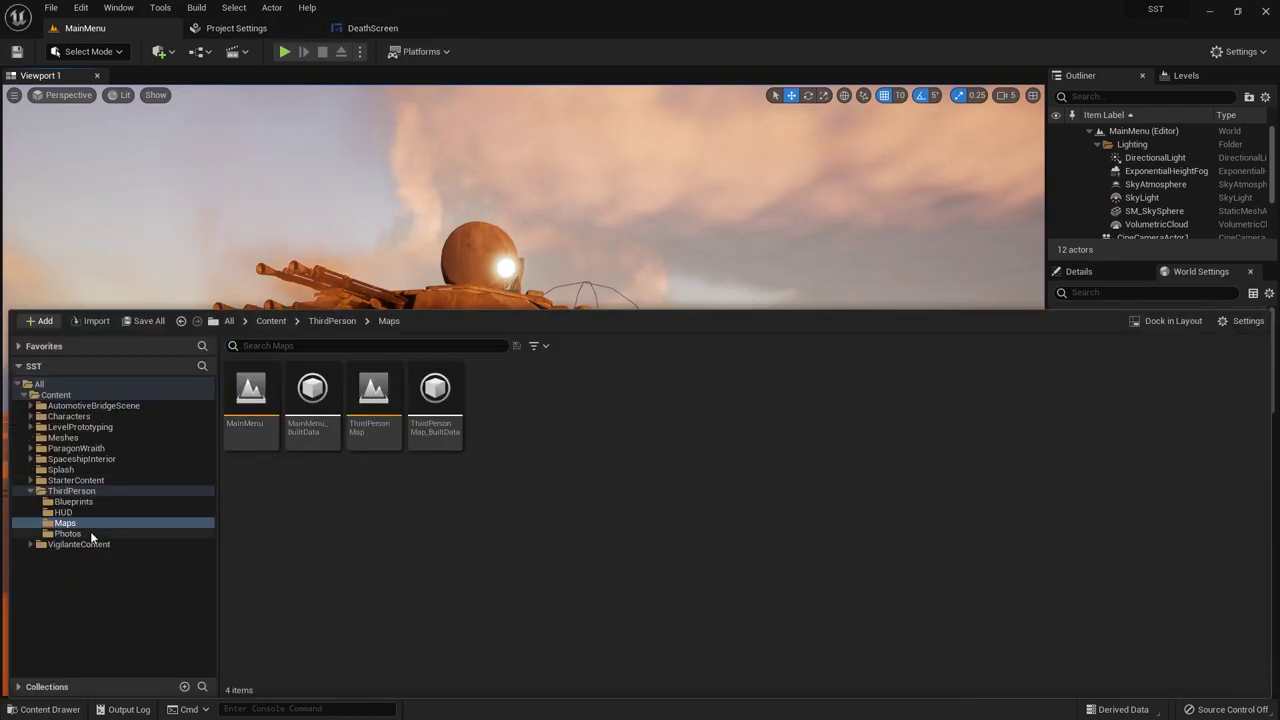
{"action": "left_click", "coordinate": [85, 515]}
{"action": "double_click", "coordinate": [375, 400]}
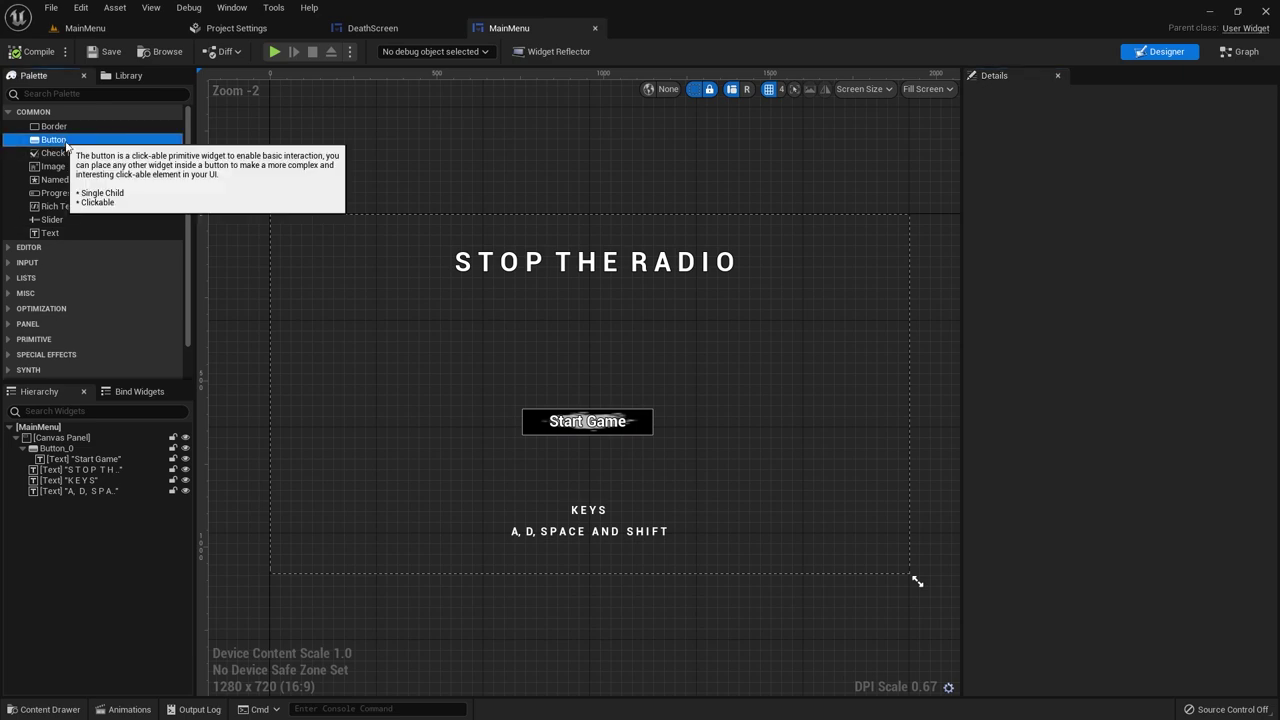
{"action": "mouse_move", "coordinate": [52, 140]}
{"action": "left_mouse_down"}
{"action": "mouse_move", "coordinate": [514, 465]}
{"action": "mouse_move", "coordinate": [523, 453]}
{"action": "left_mouse_up"}
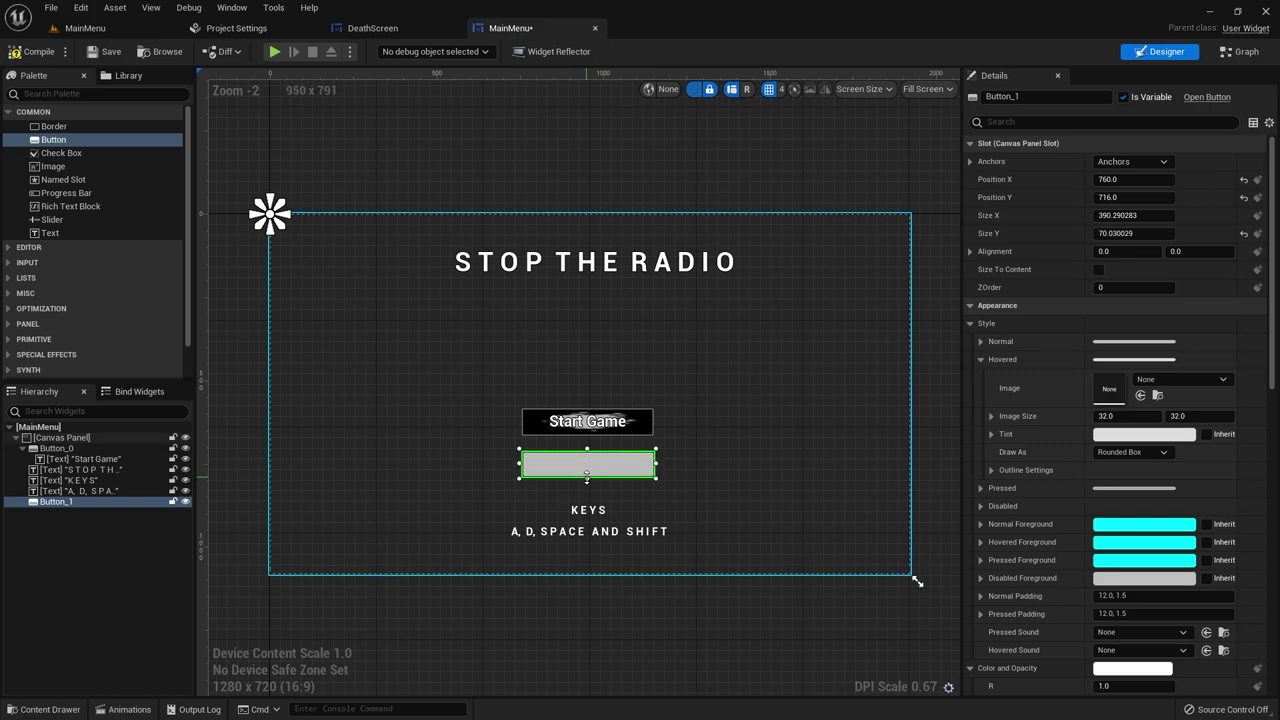
{"action": "left_click_drag", "start_coordinate": [548, 467], "coordinate": [301, 545]}
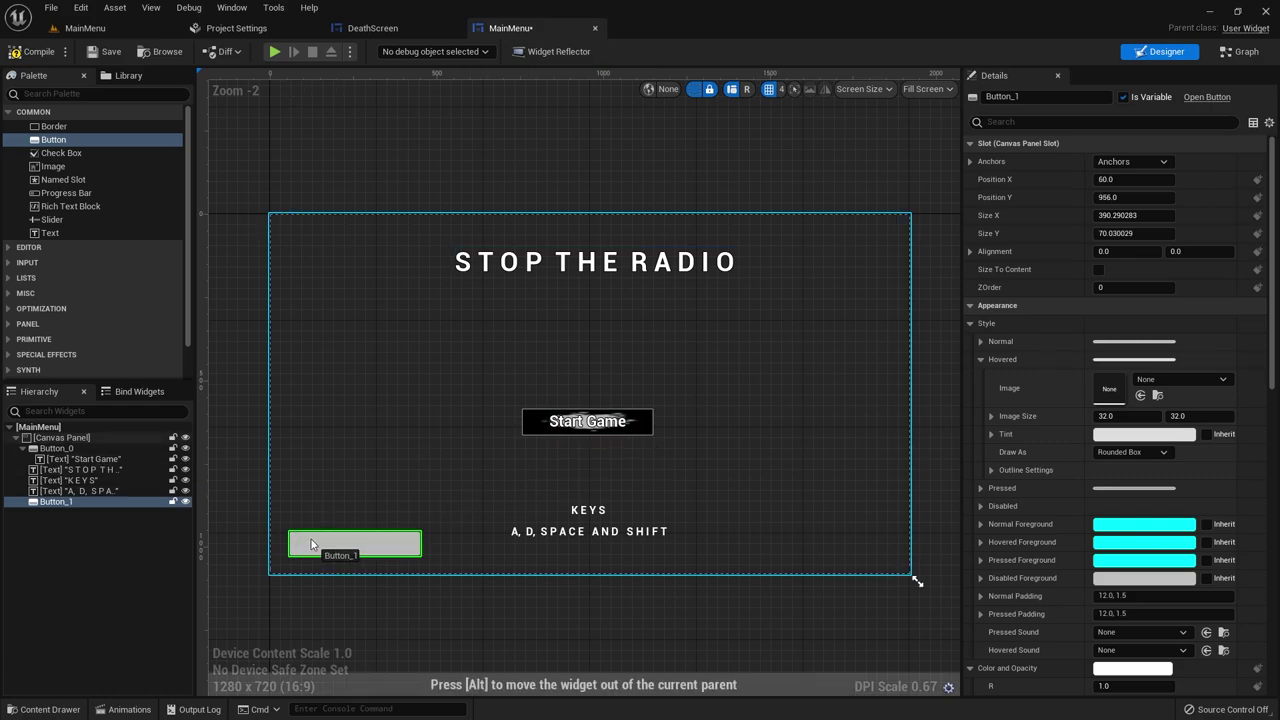
{"action": "key", "text": "ctrl+z"}
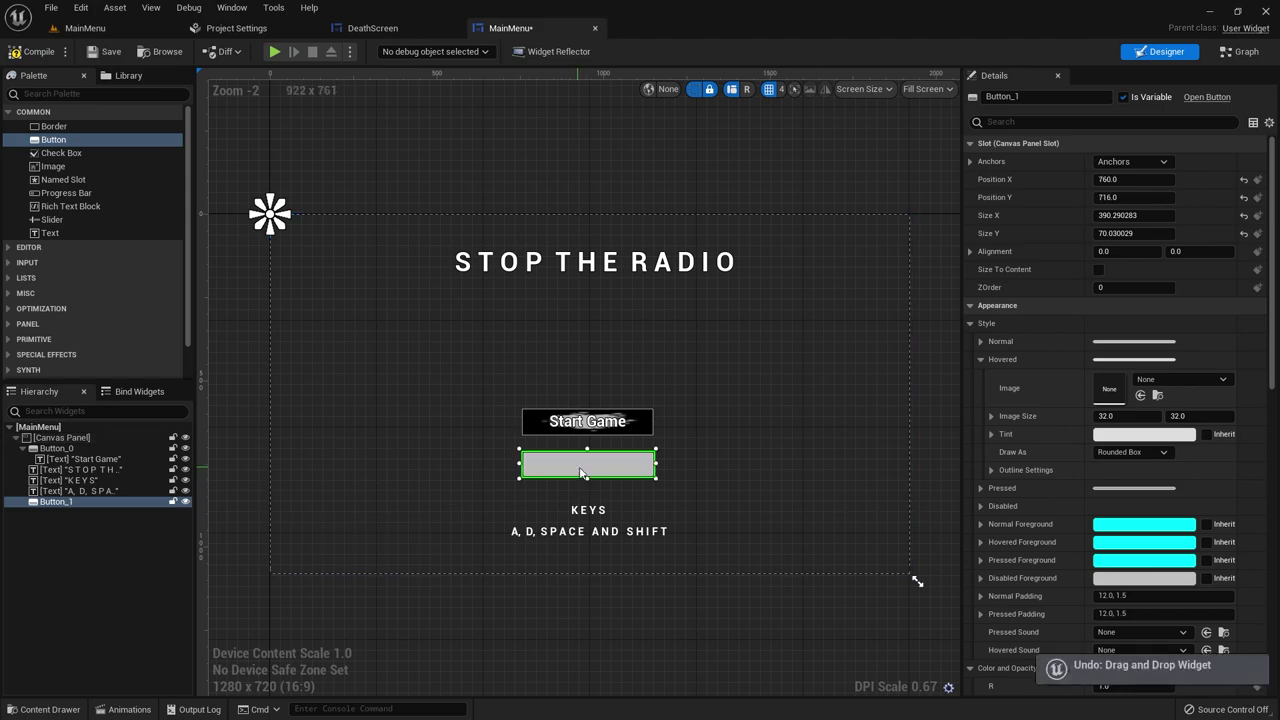
Step: Add a Text child to the new button and set its text to Quit
{"action": "left_click_drag", "start_coordinate": [49, 233], "coordinate": [102, 500]}
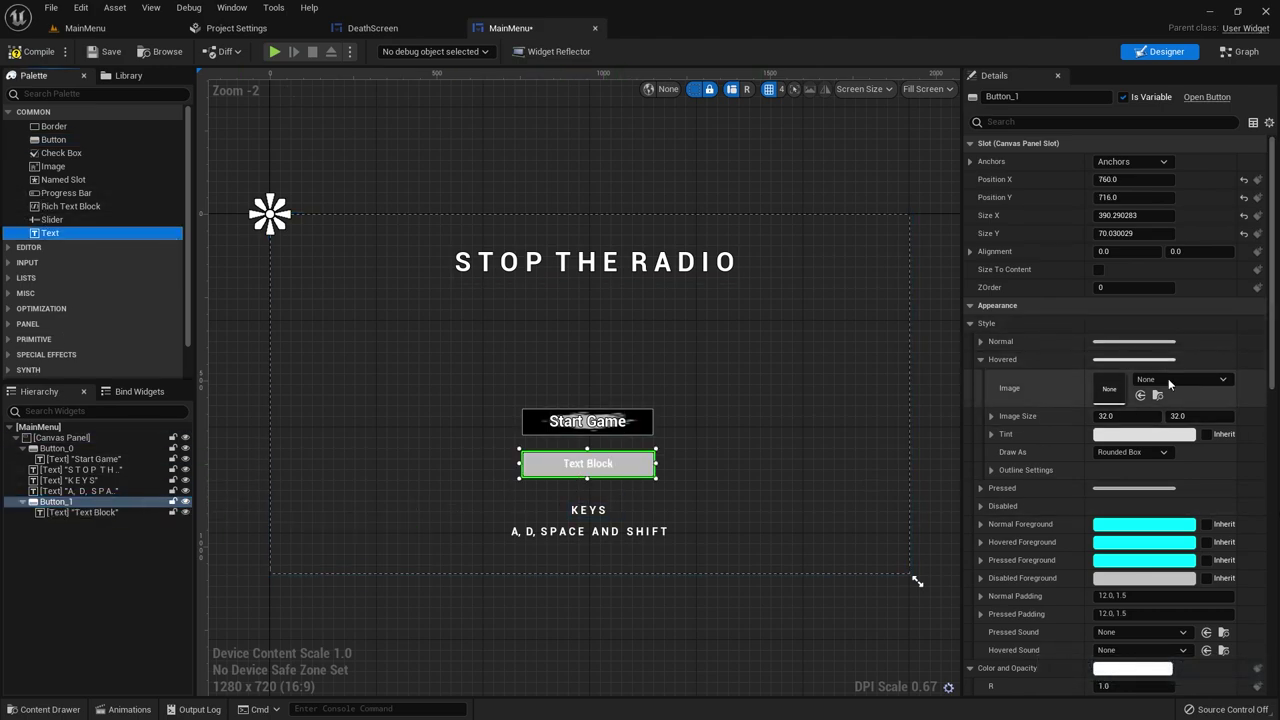
{"action": "left_click", "coordinate": [126, 512]}
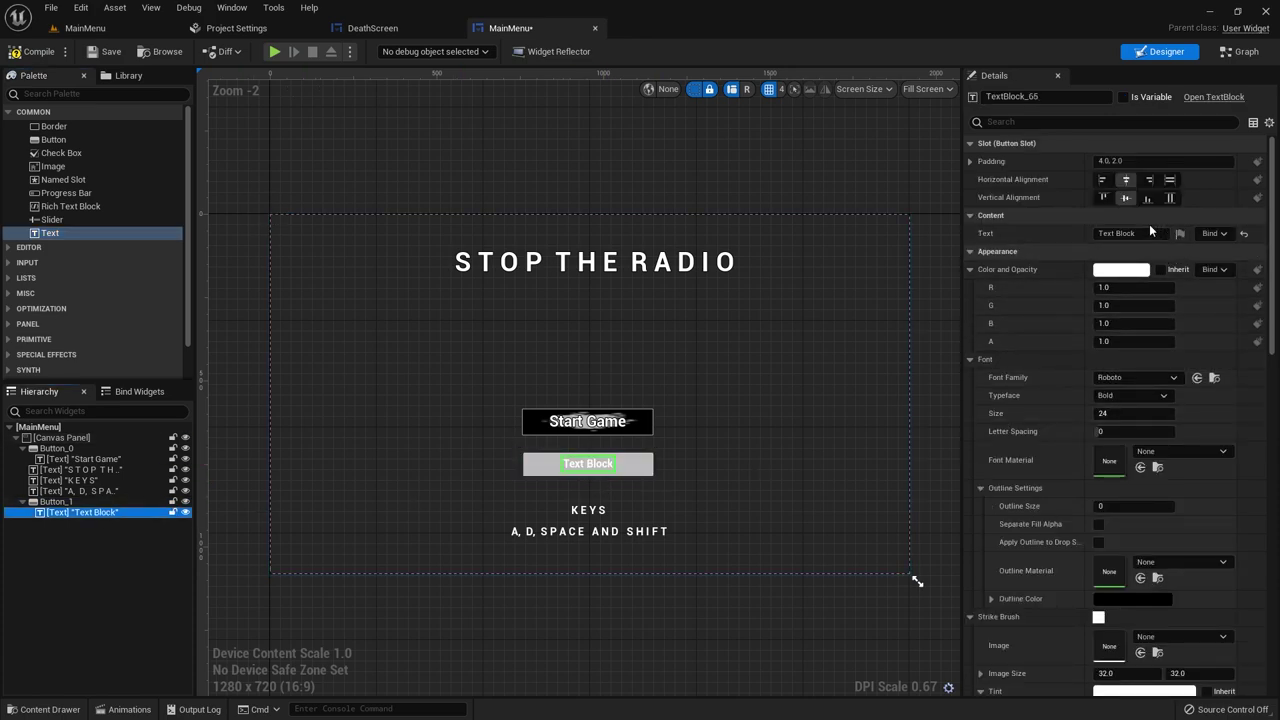
{"action": "left_click", "coordinate": [1125, 233]}
{"action": "type", "text": "Quit"}
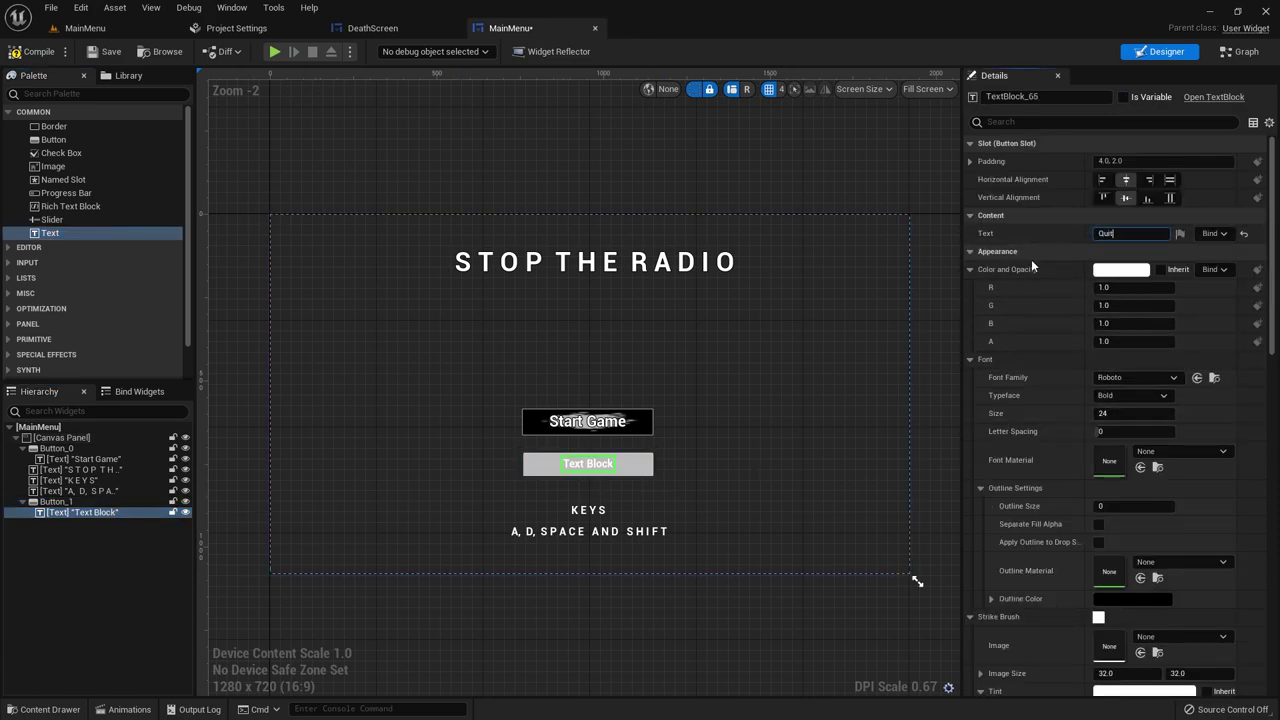
{"action": "left_click", "coordinate": [800, 395]}
{"action": "left_click", "coordinate": [640, 463]}
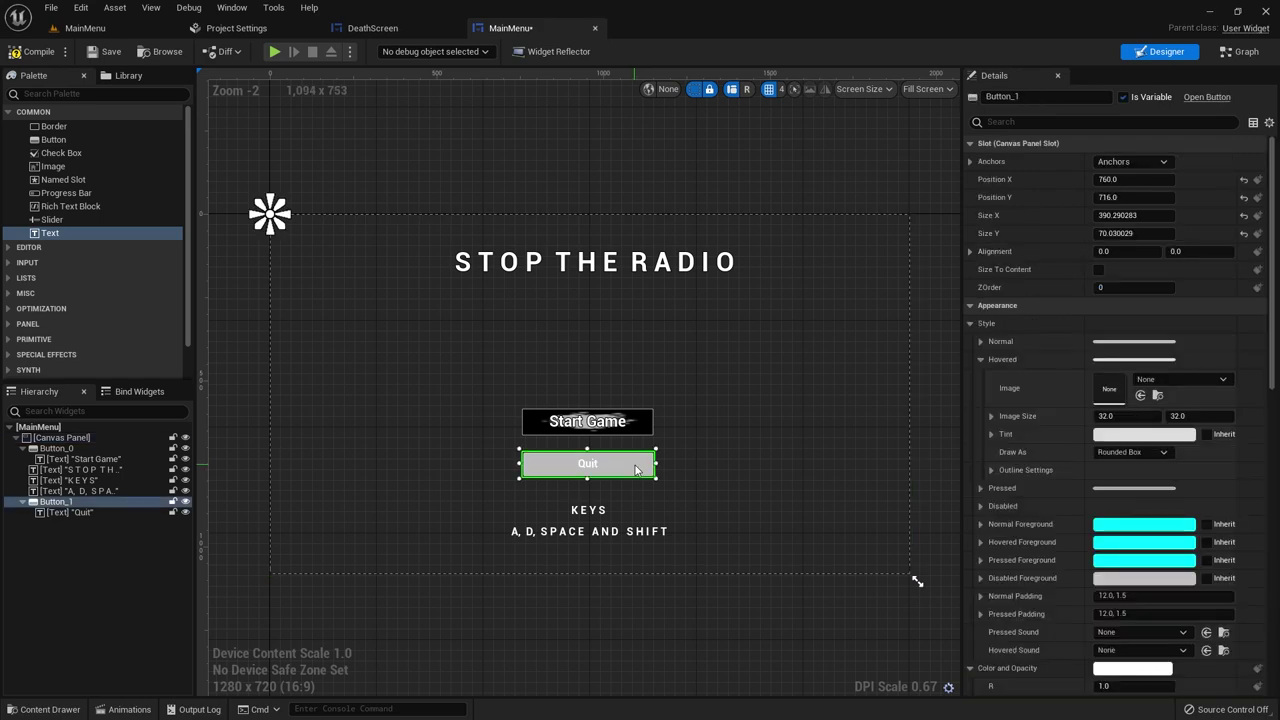
Step: Set the Quit button's hovered image to T_Wraith_attachment_LunarOps_RGB
{"action": "left_click", "coordinate": [640, 423]}
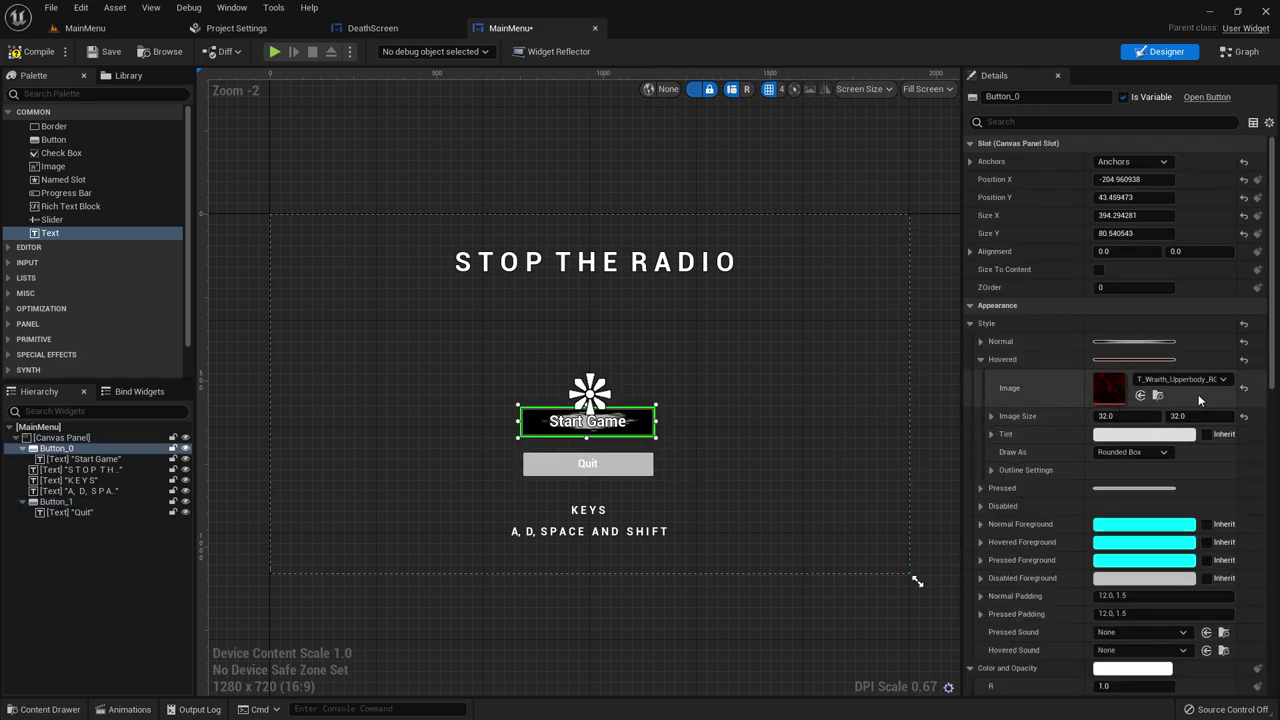
{"action": "left_click", "coordinate": [1189, 379]}
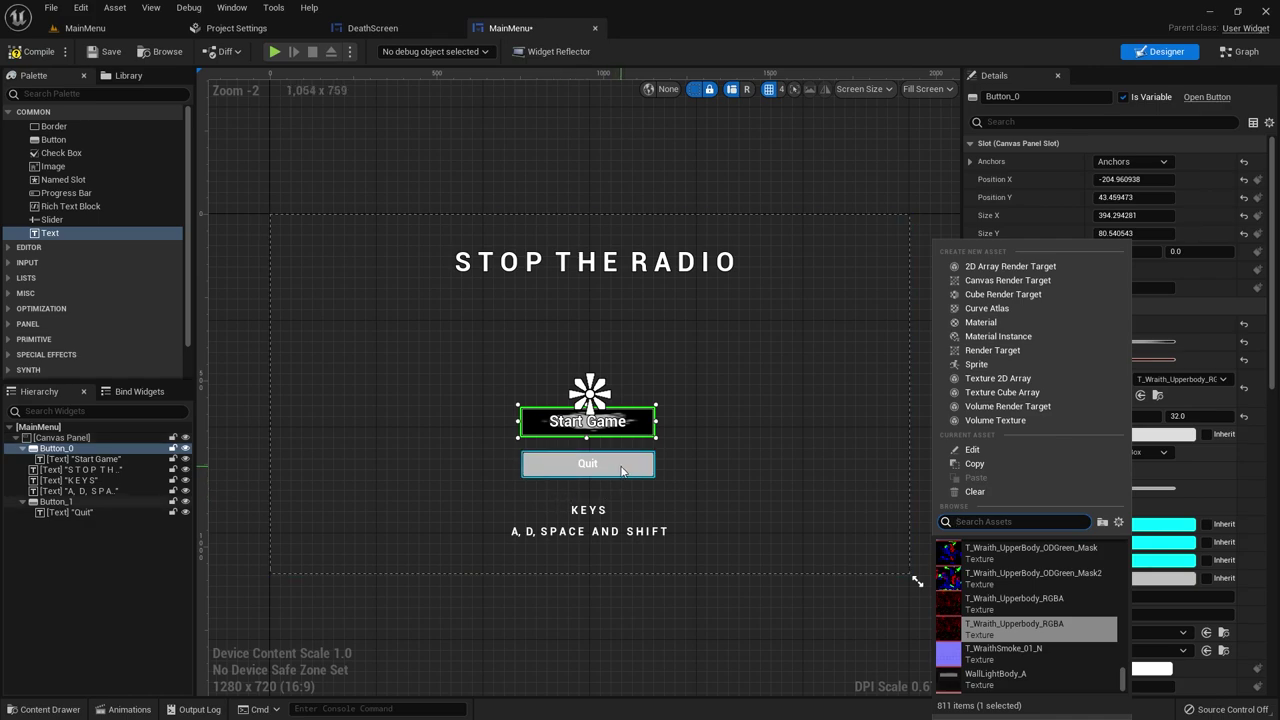
{"action": "left_click", "coordinate": [621, 470]}
{"action": "left_click", "coordinate": [621, 466]}
{"action": "left_click", "coordinate": [1176, 386]}
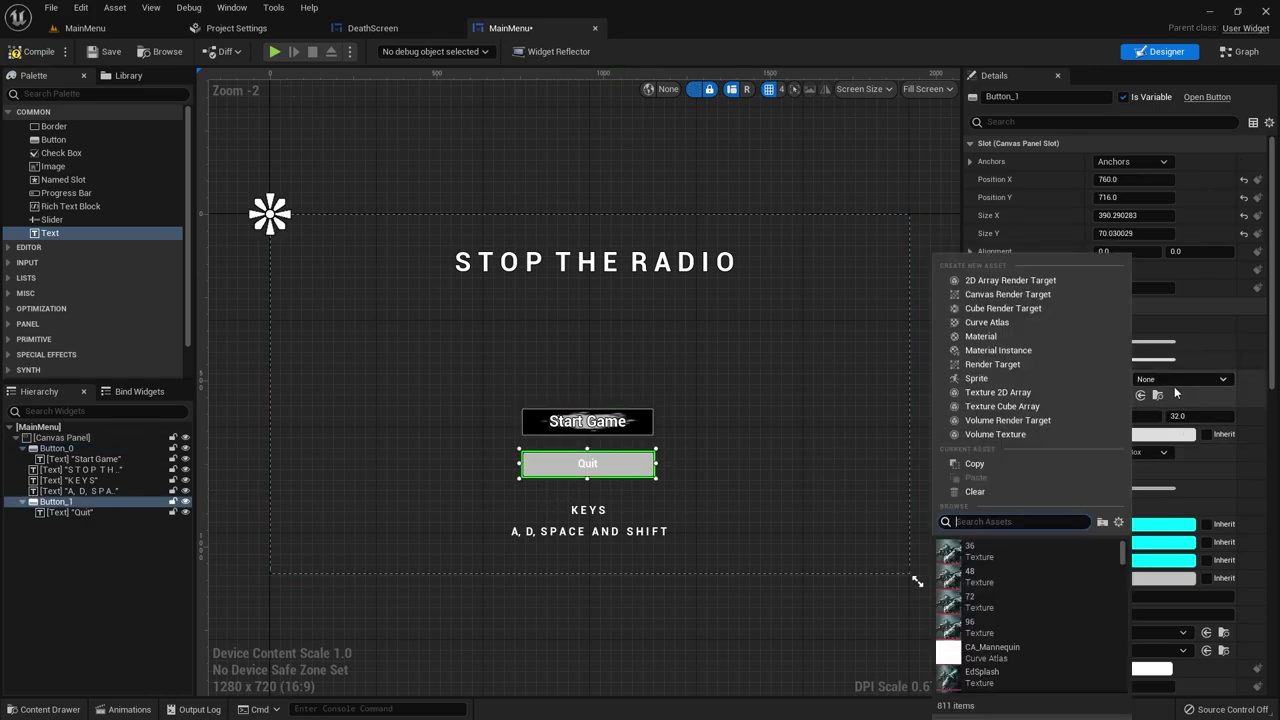
{"action": "type", "text": "rgb"}
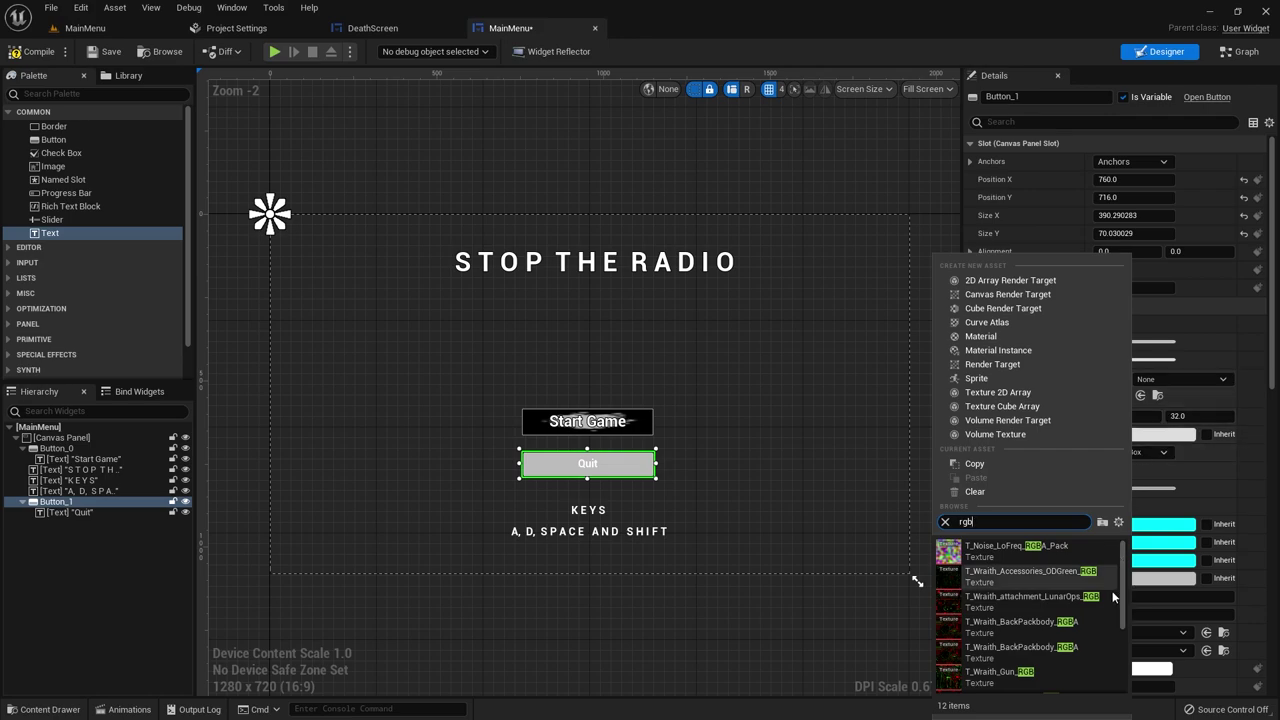
{"action": "left_click", "coordinate": [1082, 598]}
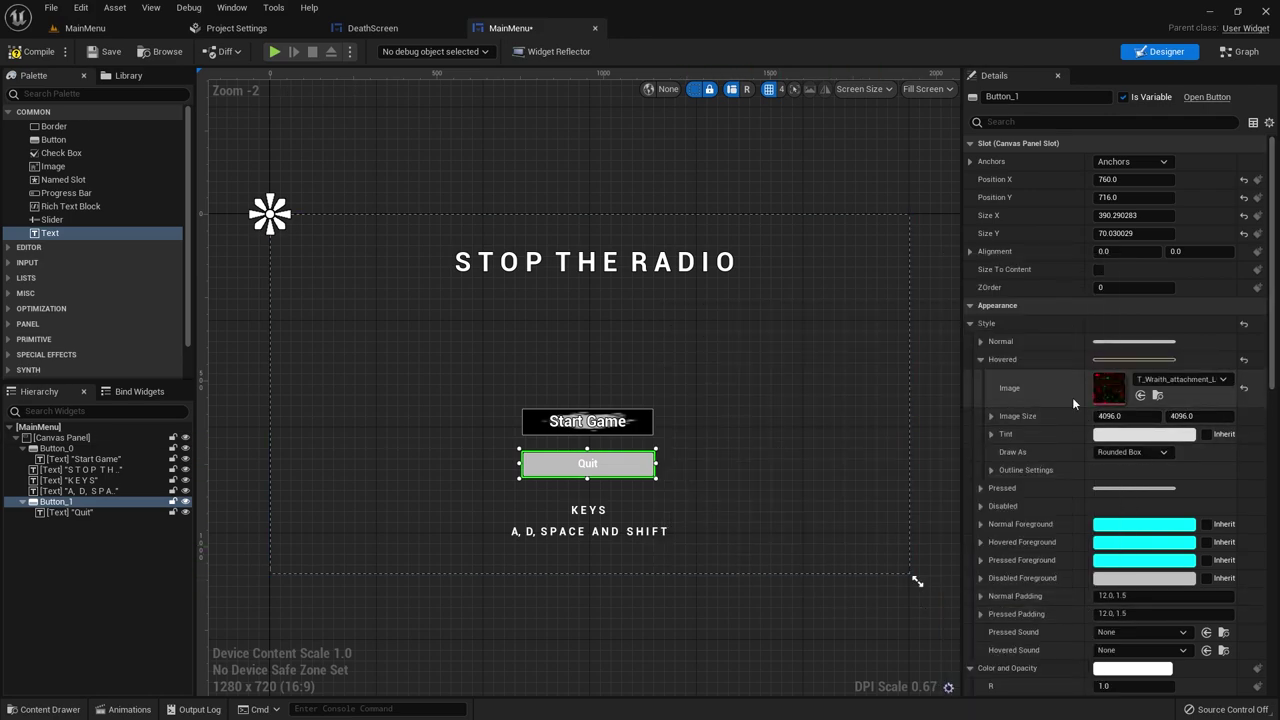
Step: Set the Quit button's Normal style image to T_Wraith_attachment_LunarOps_RGB
{"action": "left_click", "coordinate": [983, 342]}
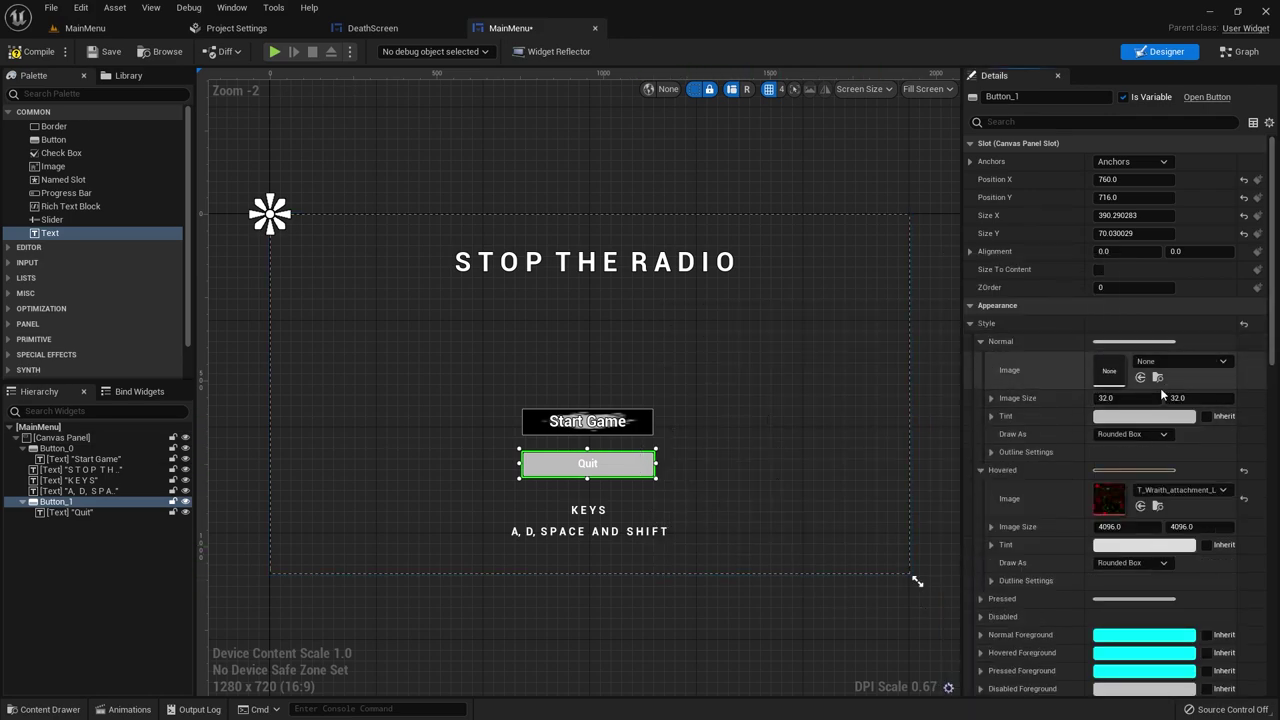
{"action": "left_click", "coordinate": [1191, 360]}
{"action": "type", "text": "rgb"}
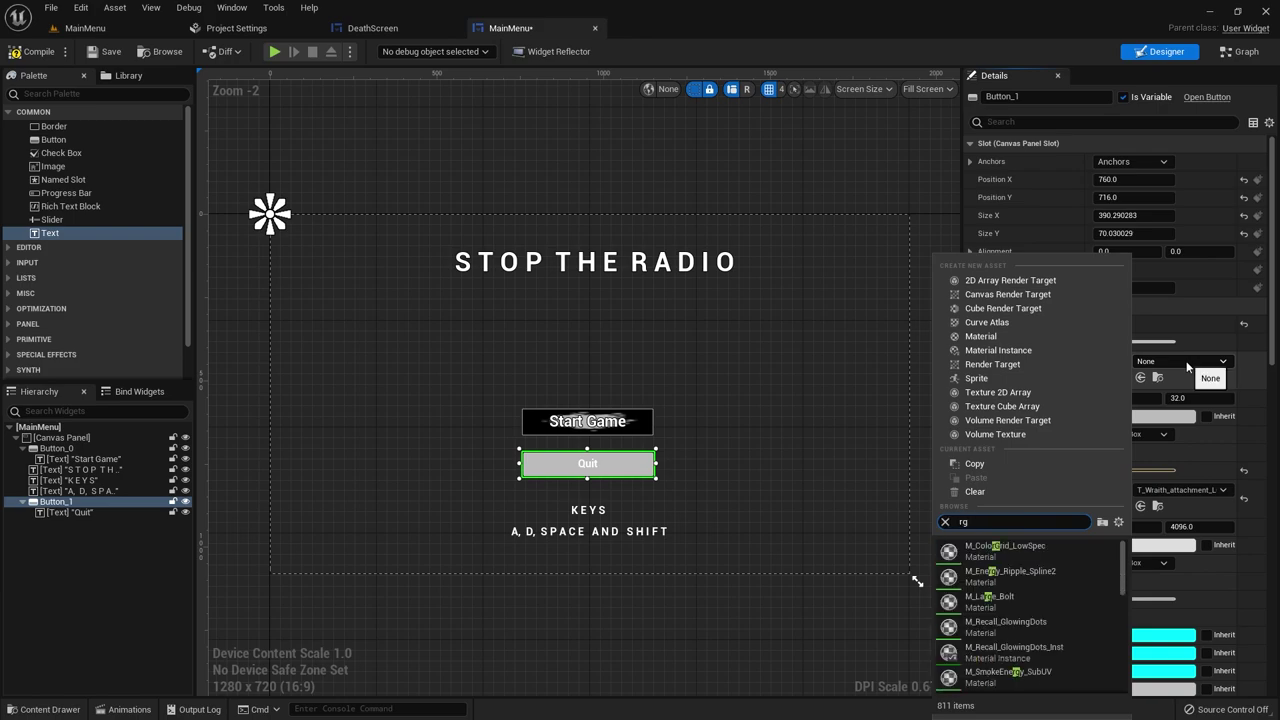
{"action": "left_click", "coordinate": [1075, 598]}
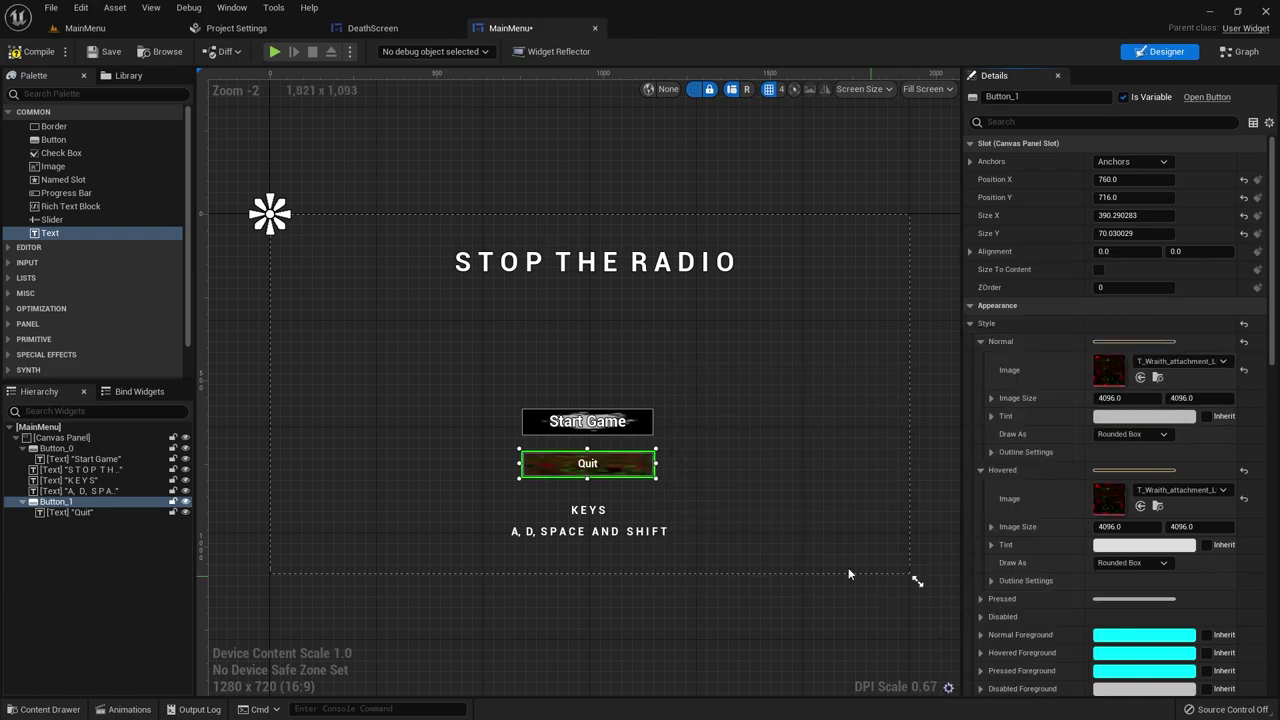
{"action": "left_click", "coordinate": [1191, 364]}
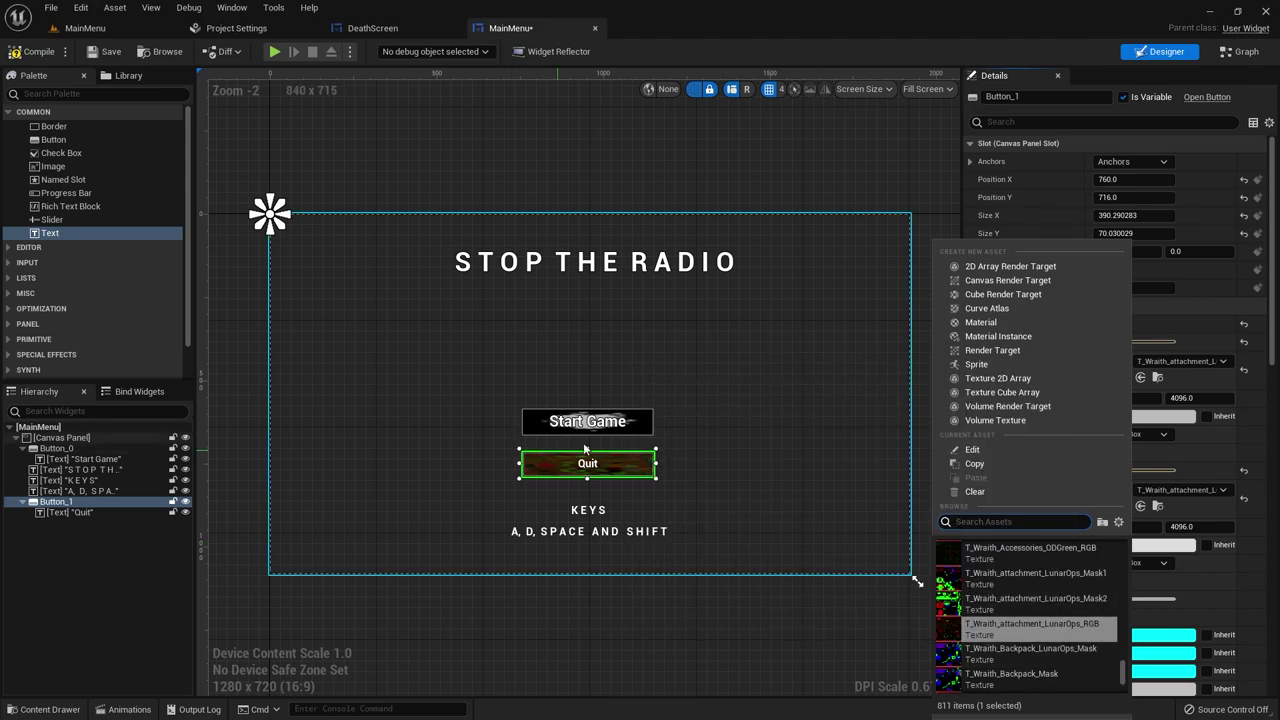
{"action": "left_click", "coordinate": [915, 579]}
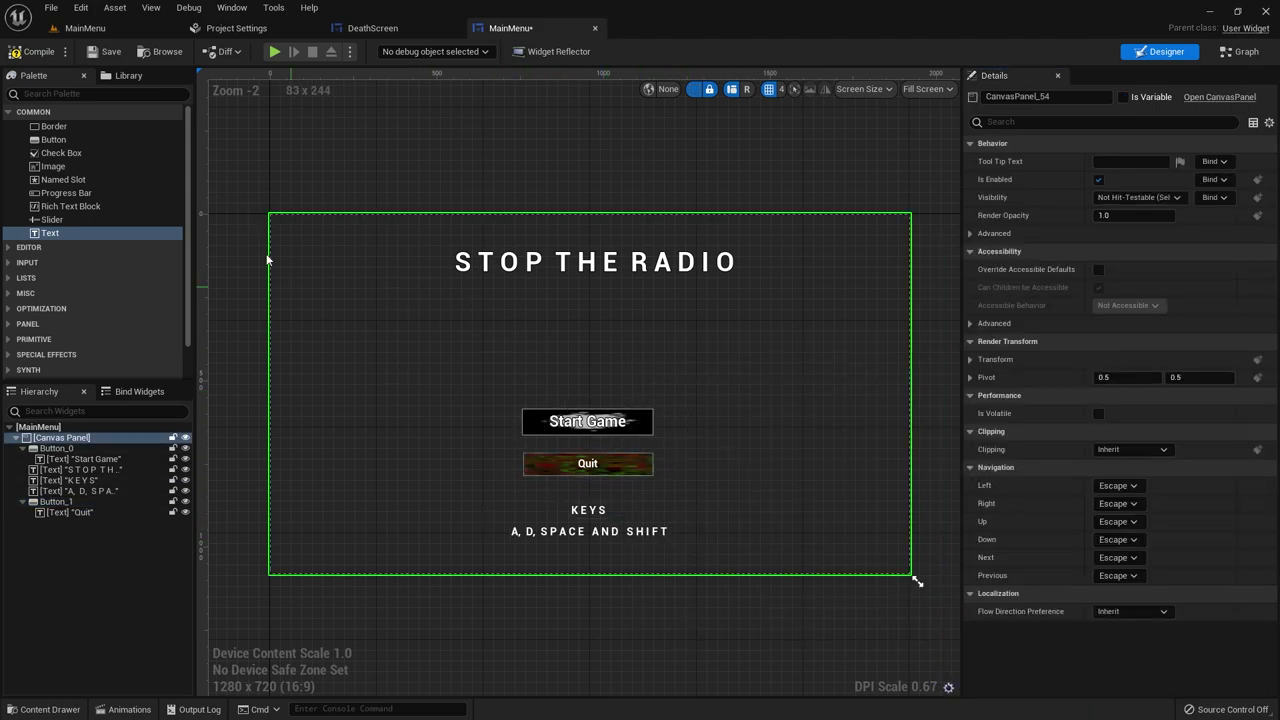
Step: Play-test the MainMenu level briefly and stop it
{"action": "left_click", "coordinate": [85, 28]}
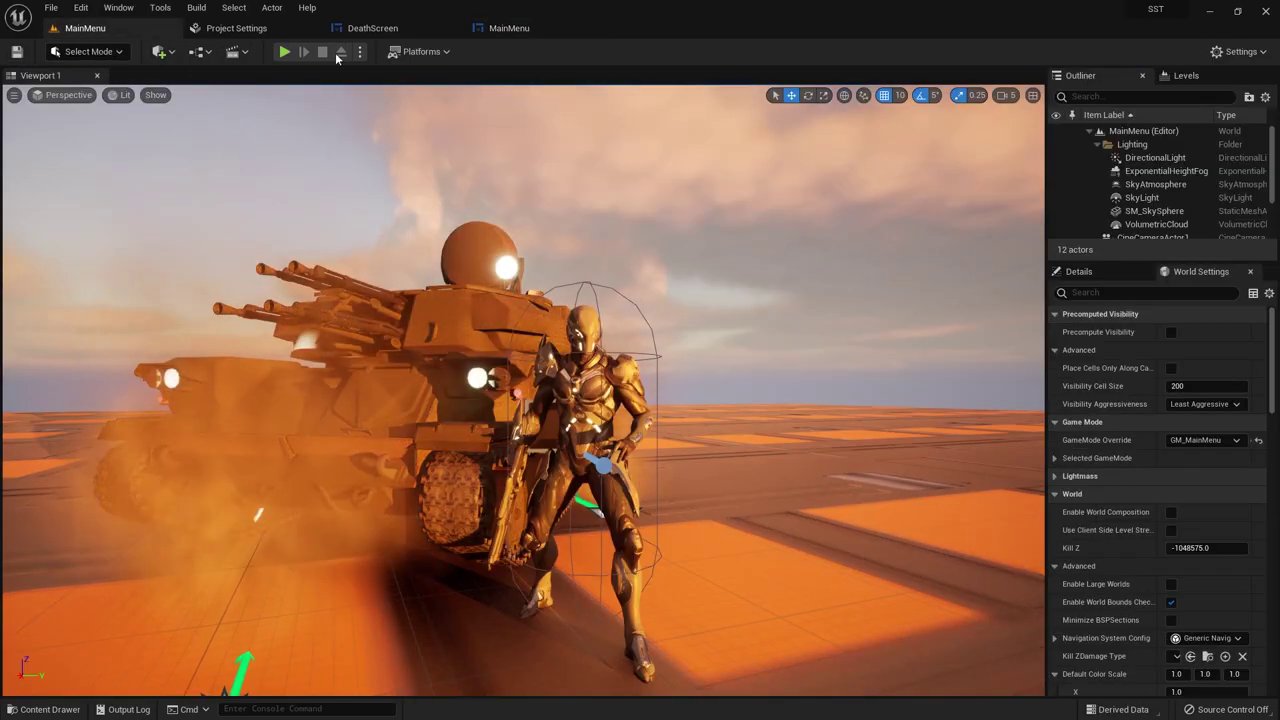
{"action": "left_click", "coordinate": [285, 51]}
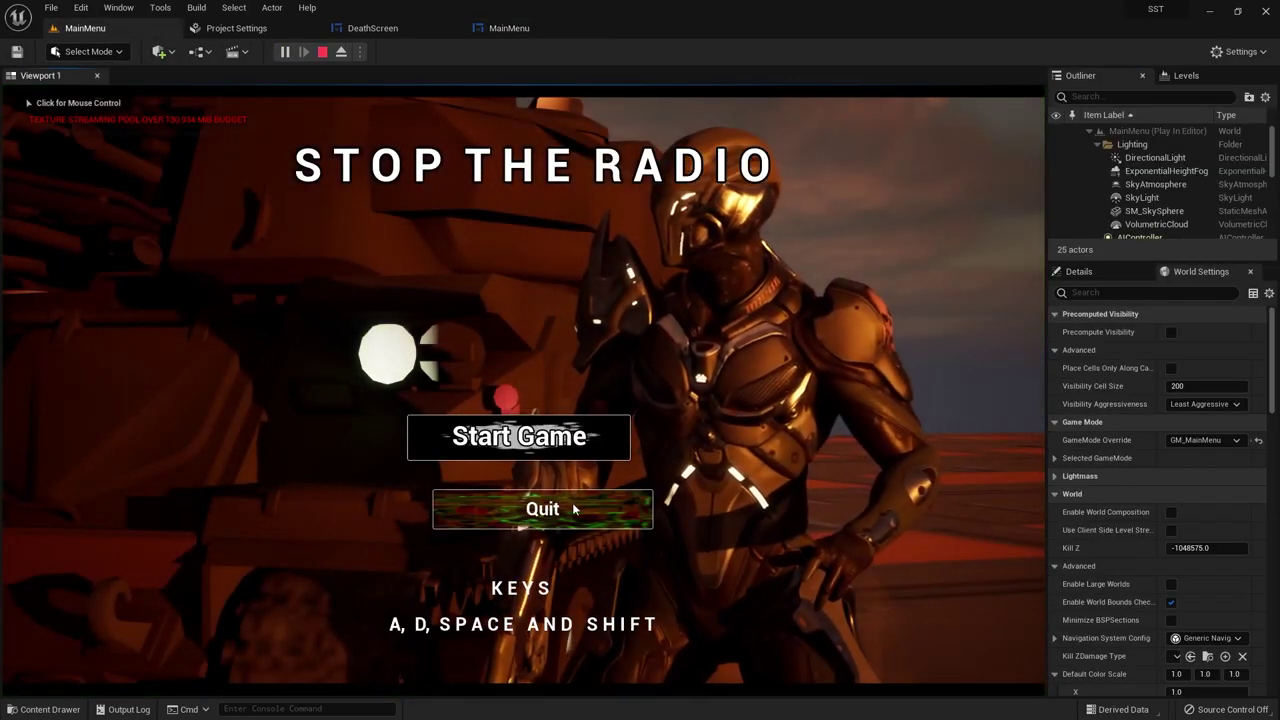
{"action": "key", "text": "Escape"}
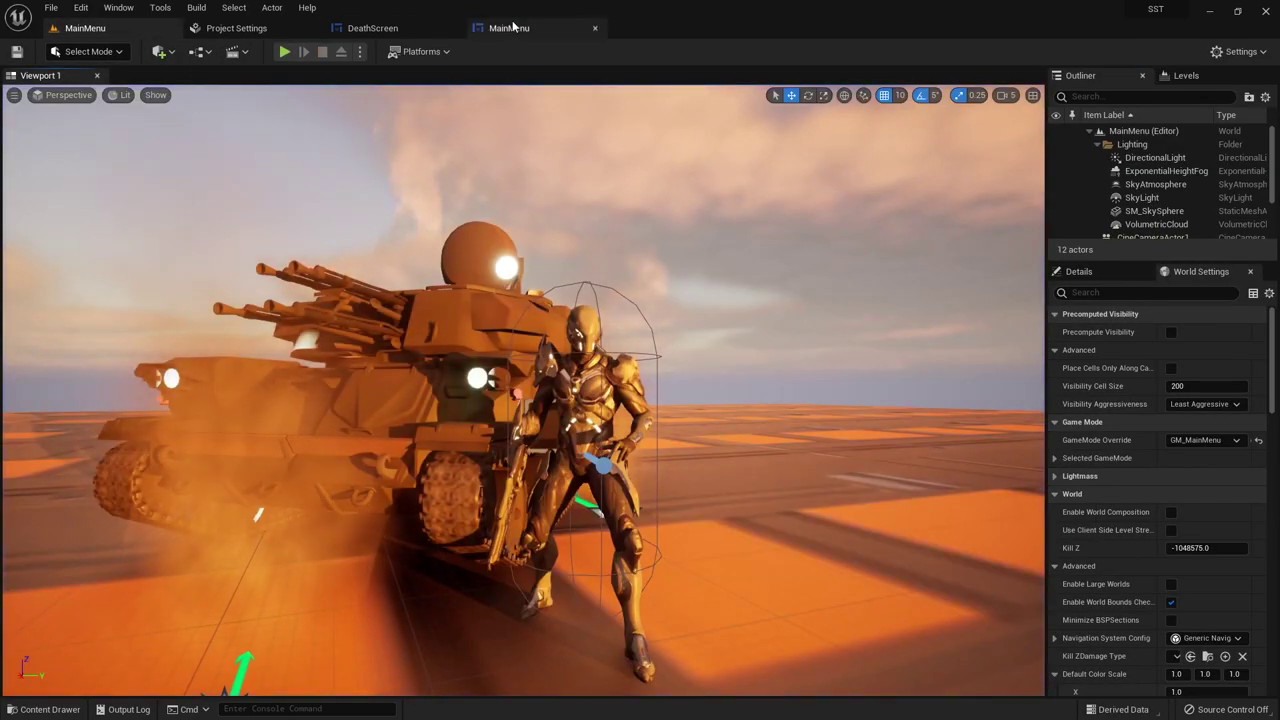
Step: Anchor the Quit button to the screen centre in the MainMenu widget
{"action": "left_click", "coordinate": [509, 28]}
{"action": "left_click", "coordinate": [545, 425]}
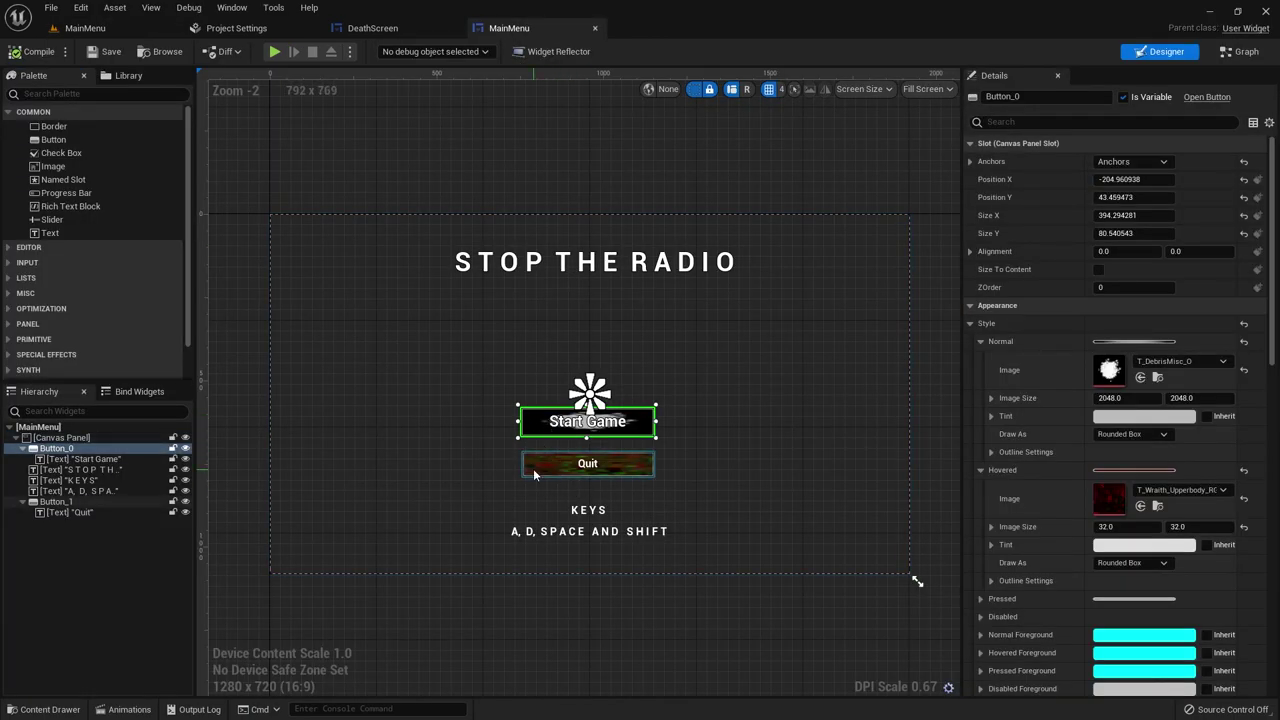
{"action": "left_click", "coordinate": [533, 468]}
{"action": "left_click", "coordinate": [1111, 162]}
{"action": "left_click", "coordinate": [1152, 240]}
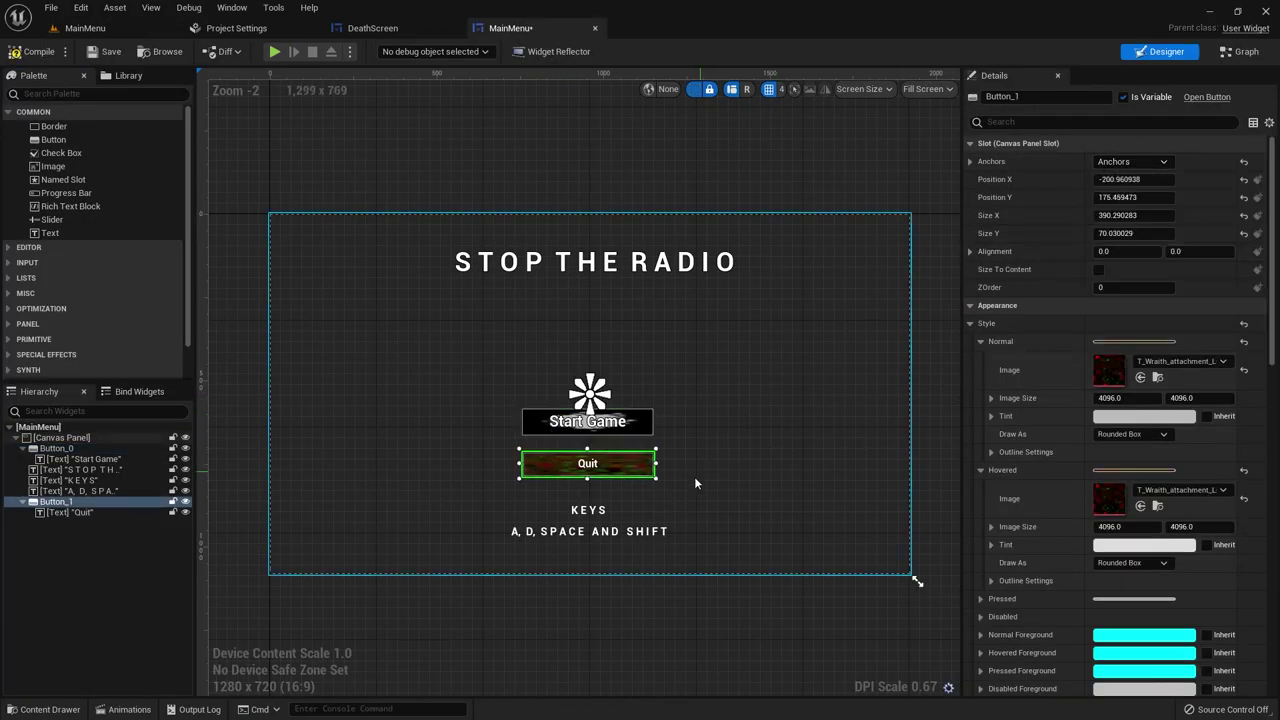
Step: Add an On Clicked (Button_1) event for the Quit button from Details
{"action": "scroll", "coordinate": [1040, 548], "scroll_direction": "down", "scroll_amount": 3}
{"action": "scroll", "coordinate": [1221, 639], "scroll_direction": "down", "scroll_amount": 5}
{"action": "scroll", "coordinate": [1226, 614], "scroll_direction": "down", "scroll_amount": 5}
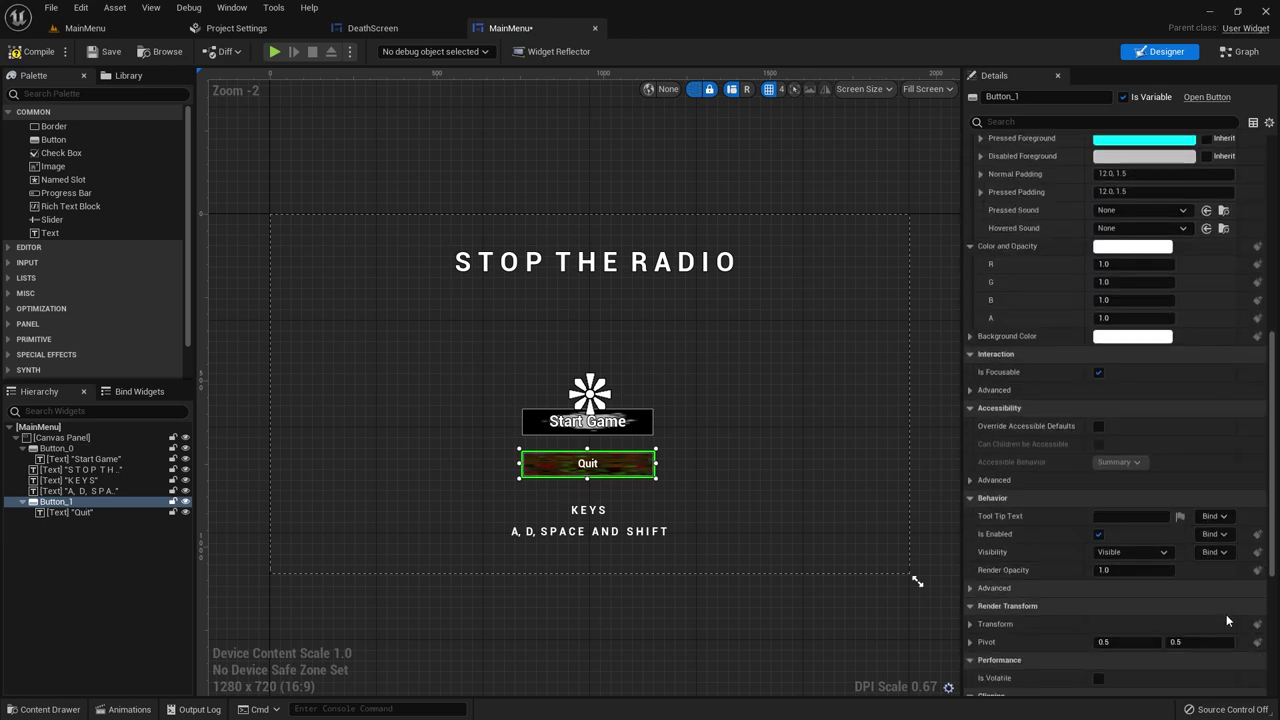
{"action": "scroll", "coordinate": [1128, 597], "scroll_direction": "down", "scroll_amount": 5}
{"action": "left_click", "coordinate": [1141, 615]}
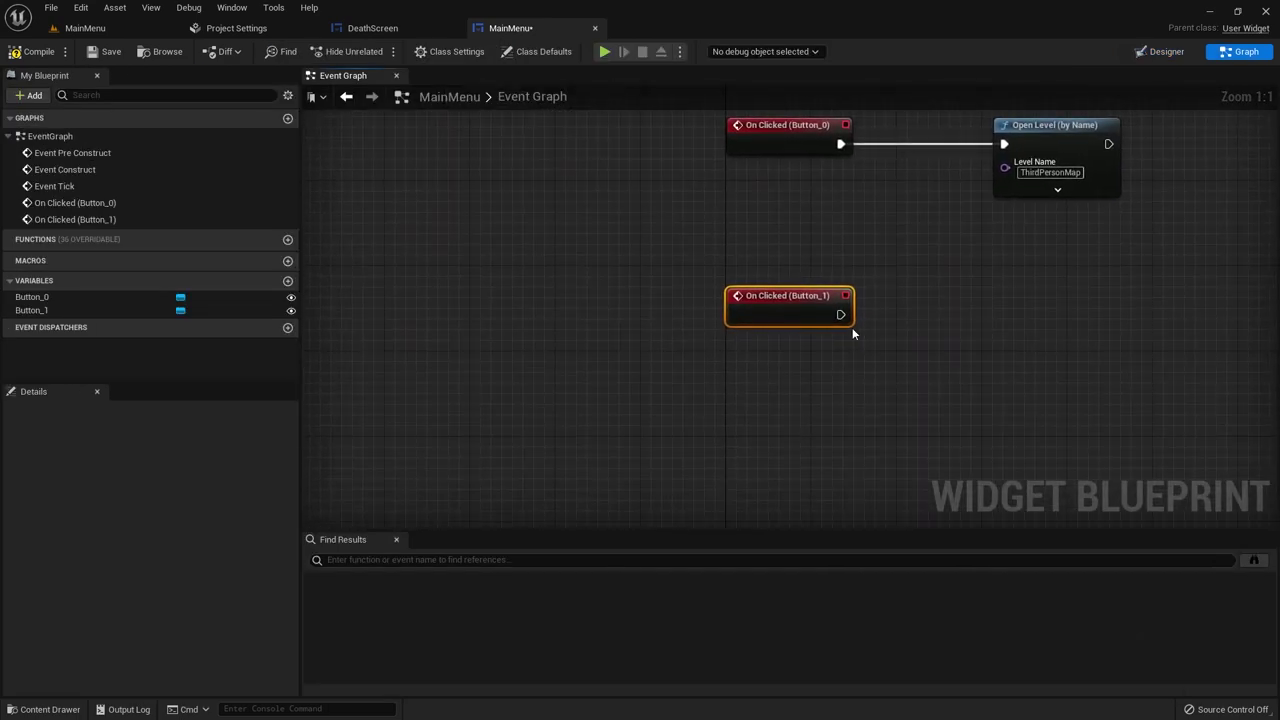
Step: Connect On Clicked (Button_1) to a Quit Game node and save the MainMenu blueprint
{"action": "left_click_drag", "start_coordinate": [1089, 314], "coordinate": [1019, 318]}
{"action": "type", "text": "quit"}
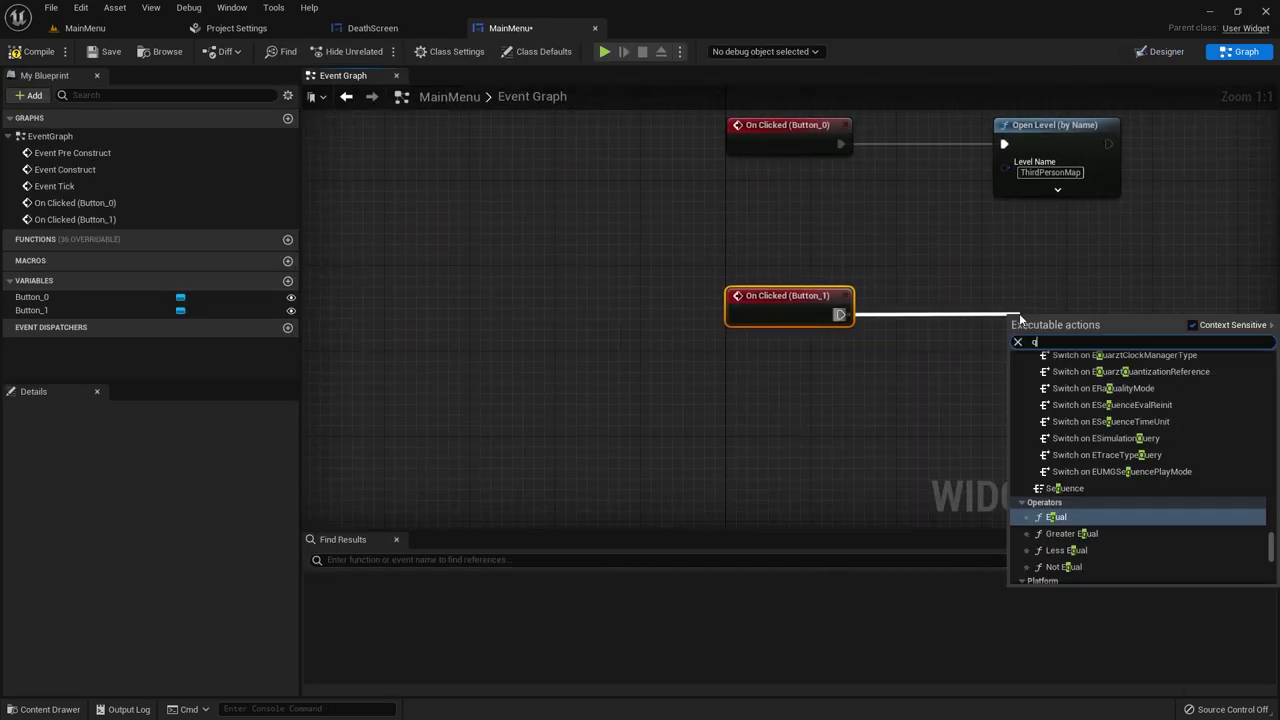
{"action": "key", "text": "Return"}
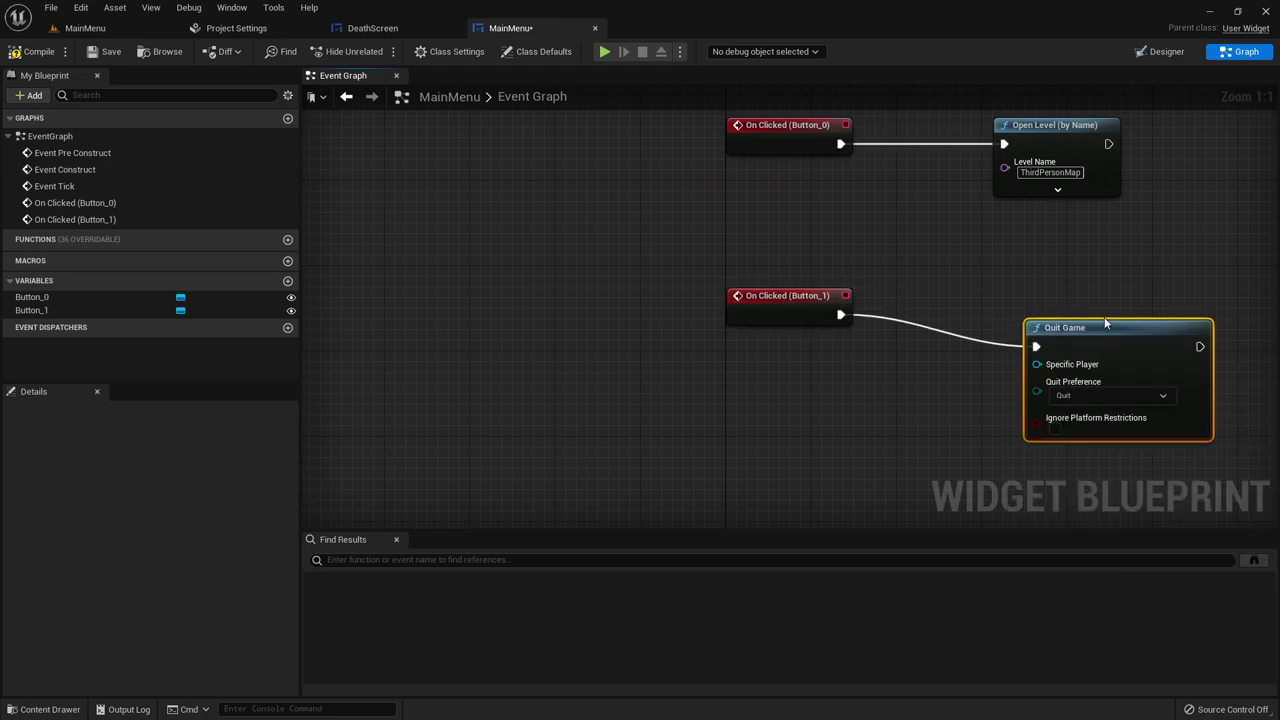
{"action": "left_click_drag", "start_coordinate": [1105, 322], "coordinate": [1077, 295]}
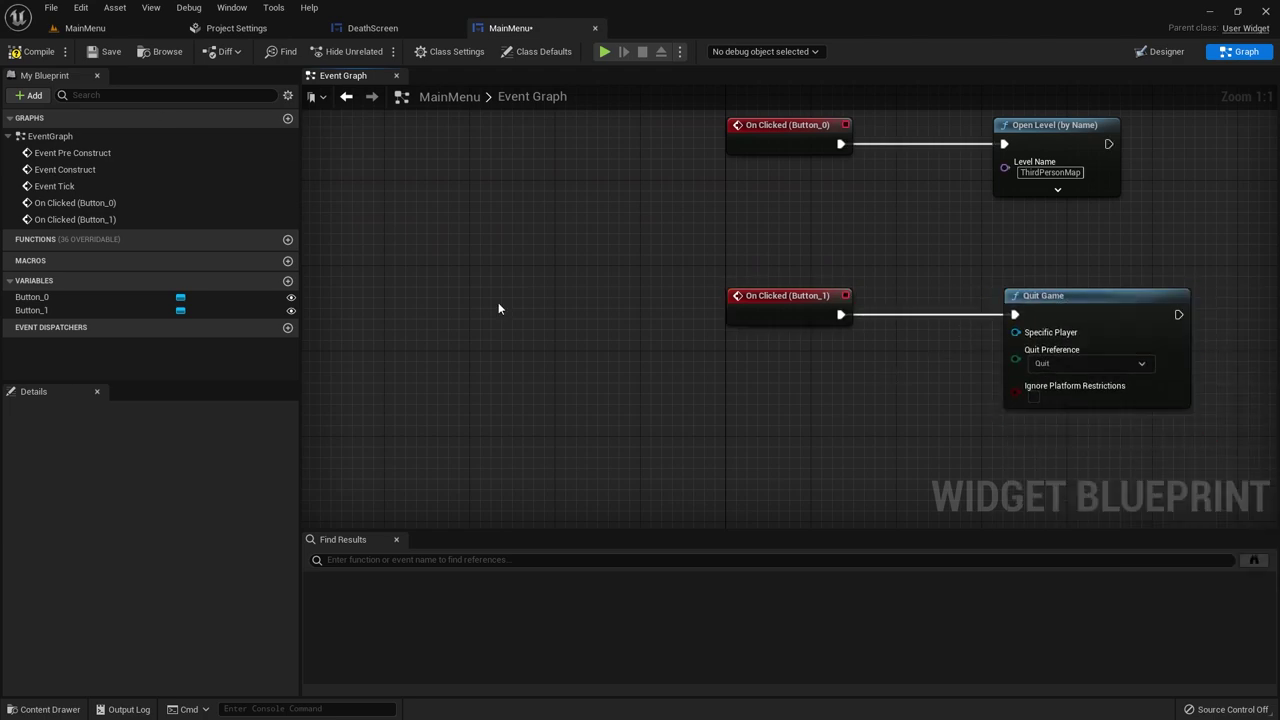
{"action": "left_click", "coordinate": [105, 51]}
Step: Play the MainMenu level and confirm clicking Quit exits the game
{"action": "left_click", "coordinate": [604, 51]}
{"action": "left_click", "coordinate": [657, 483]}
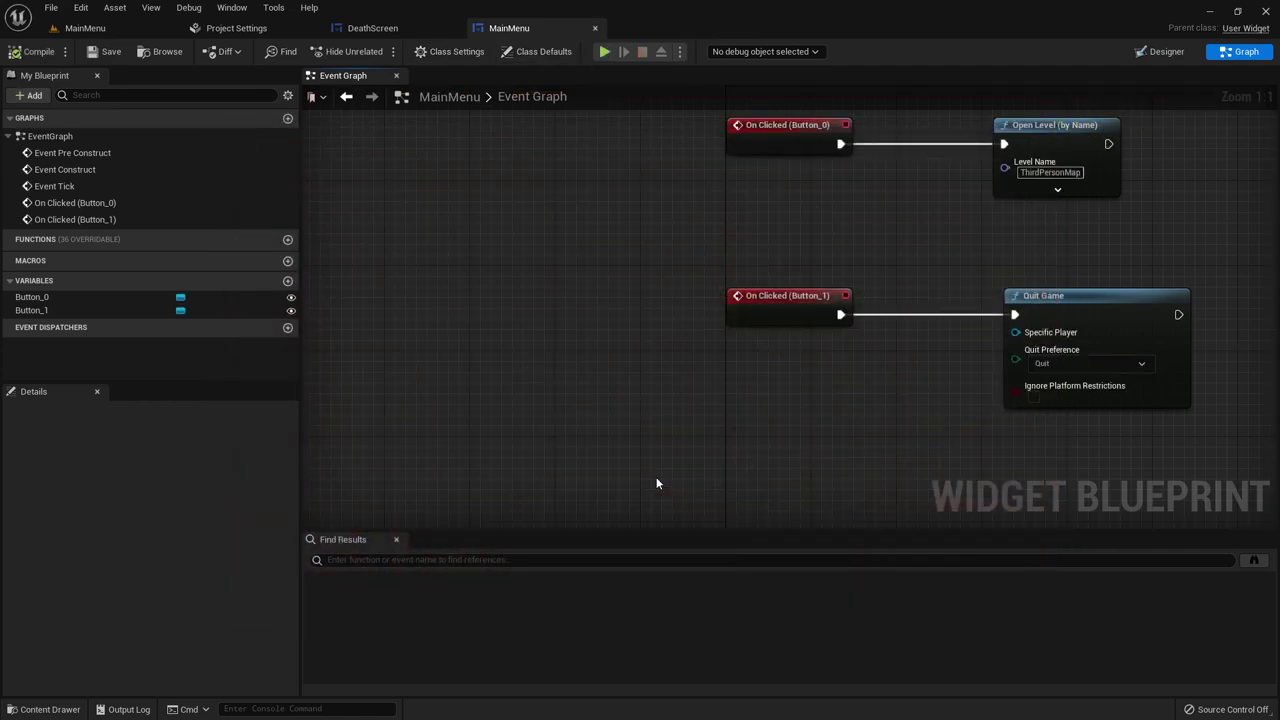
{"action": "left_click", "coordinate": [83, 28]}
{"action": "left_click", "coordinate": [285, 51]}
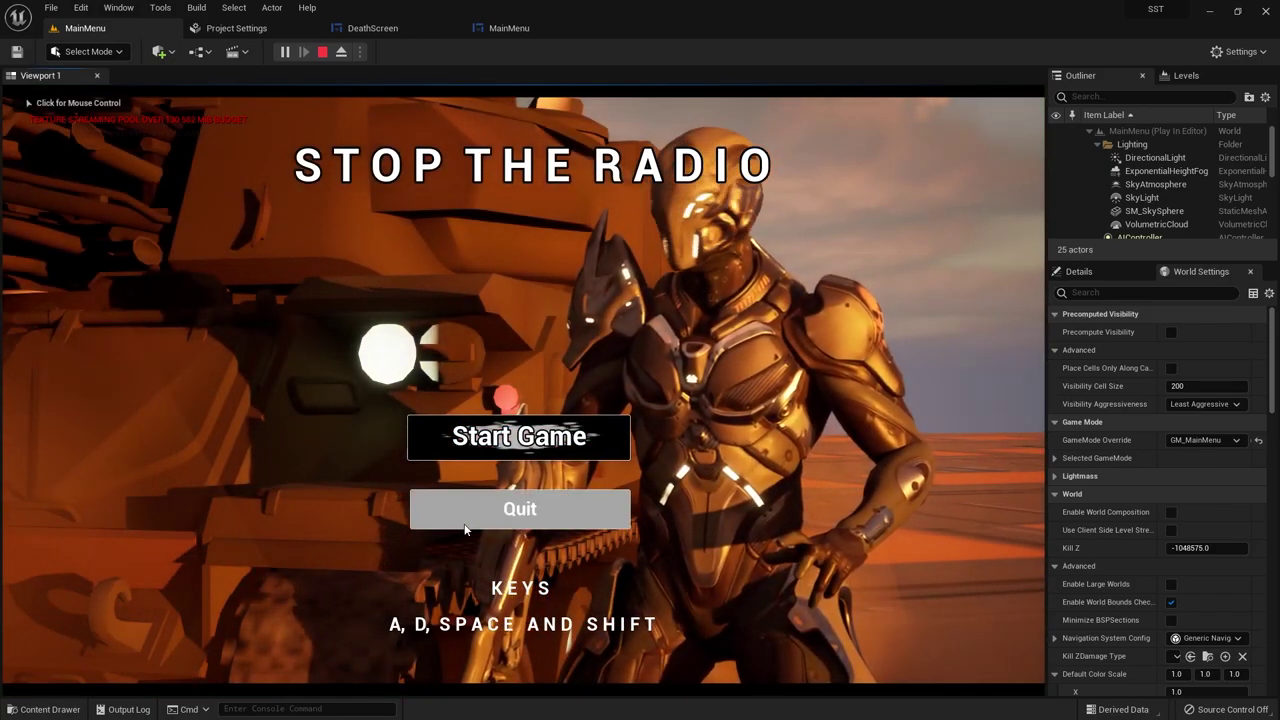
{"action": "left_click", "coordinate": [506, 508]}
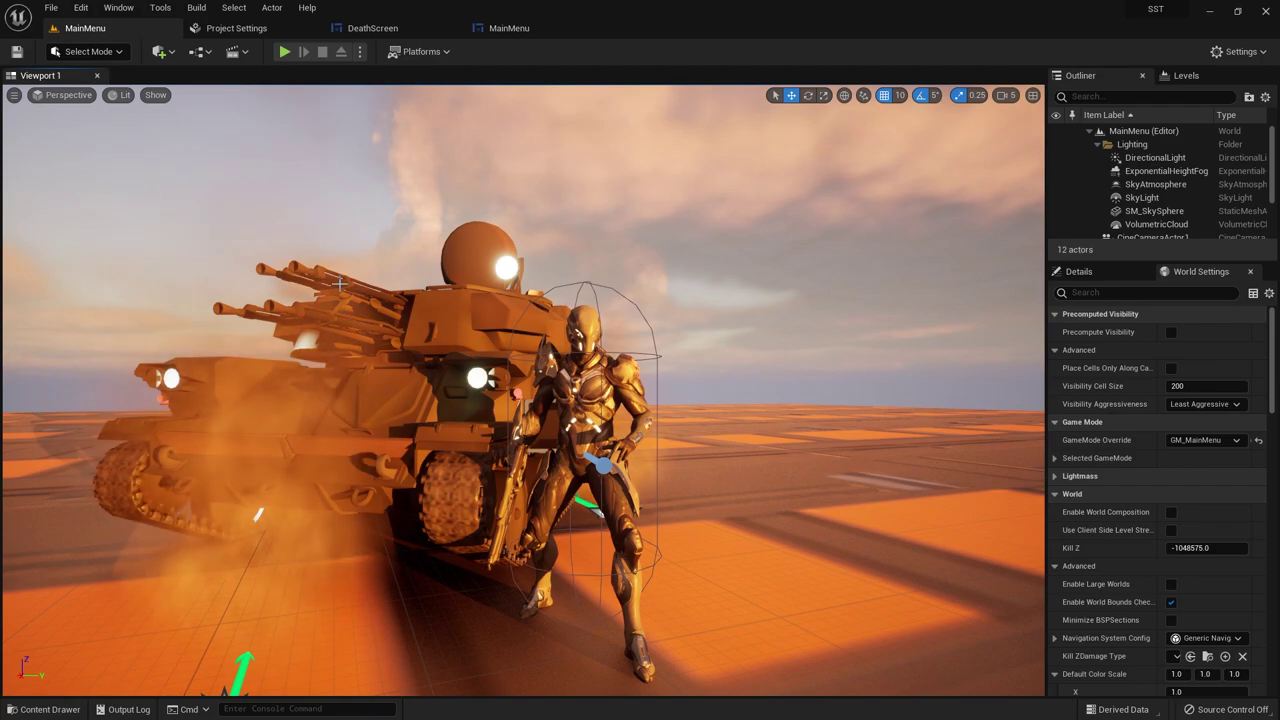
Step: Review the Windows platform settings in Project Settings, then return to the MainMenu level
{"action": "left_click", "coordinate": [250, 28]}
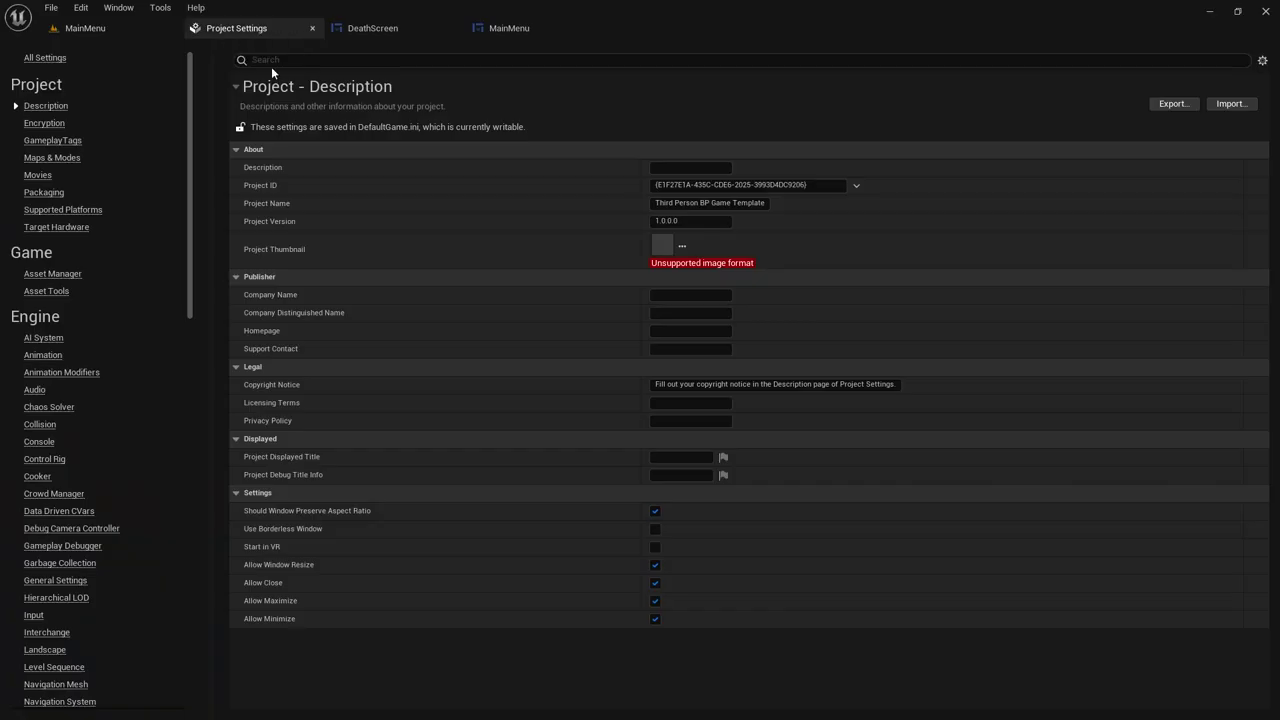
{"action": "scroll", "coordinate": [106, 493], "scroll_direction": "down", "scroll_amount": 1}
{"action": "scroll", "coordinate": [106, 493], "scroll_direction": "down", "scroll_amount": 1}
{"action": "scroll", "coordinate": [110, 394], "scroll_direction": "down", "scroll_amount": 3}
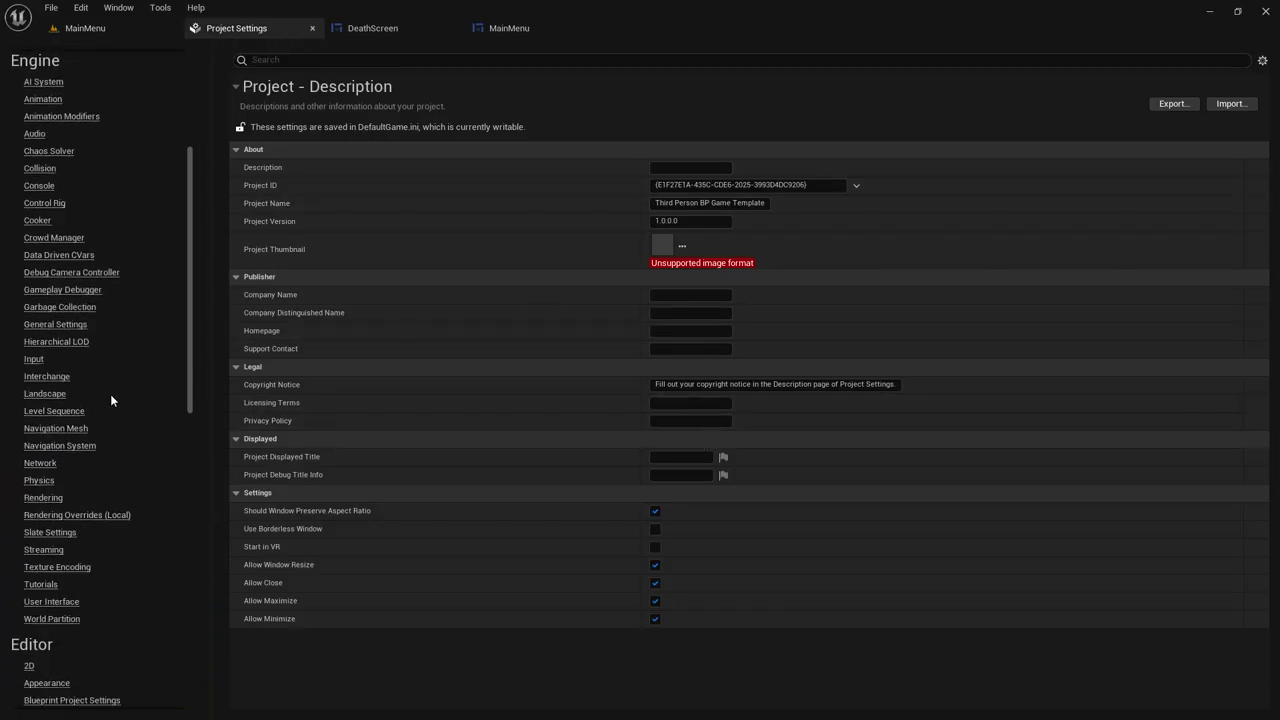
{"action": "scroll", "coordinate": [120, 420], "scroll_direction": "down", "scroll_amount": 3}
{"action": "scroll", "coordinate": [160, 524], "scroll_direction": "down", "scroll_amount": 4}
{"action": "scroll", "coordinate": [18, 470], "scroll_direction": "down", "scroll_amount": 1}
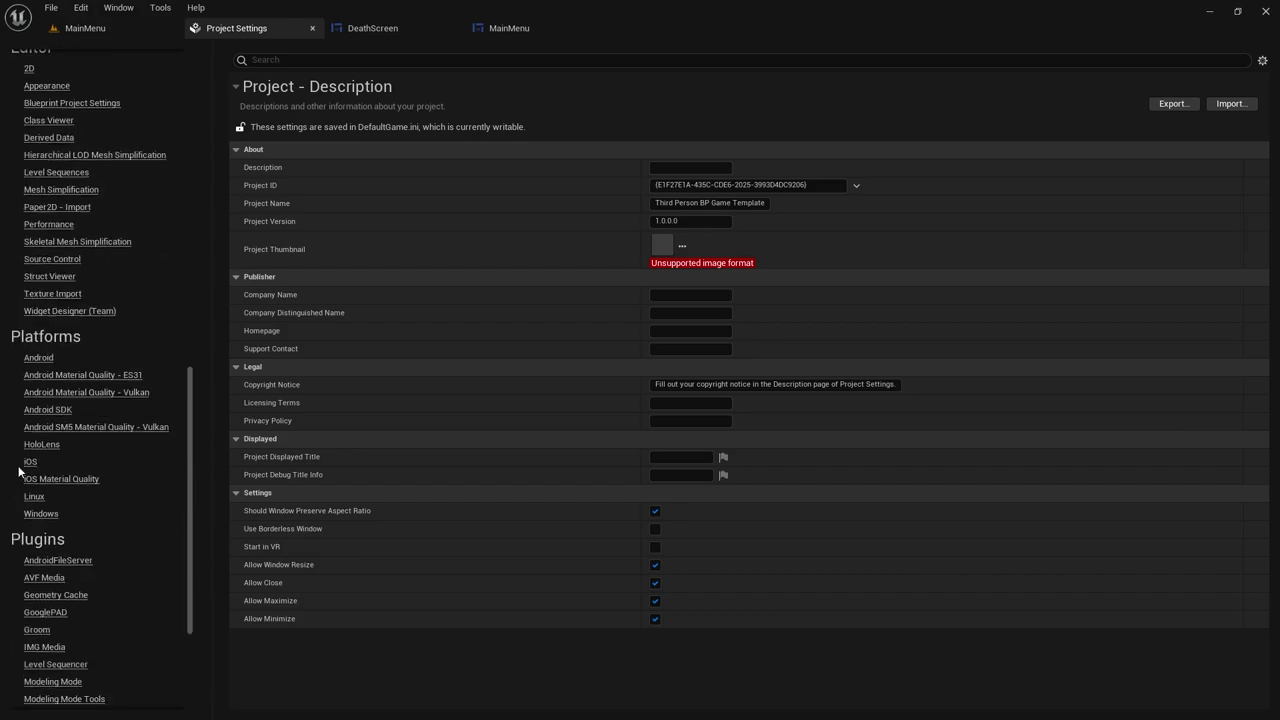
{"action": "left_click", "coordinate": [40, 514]}
{"action": "left_click", "coordinate": [108, 27]}
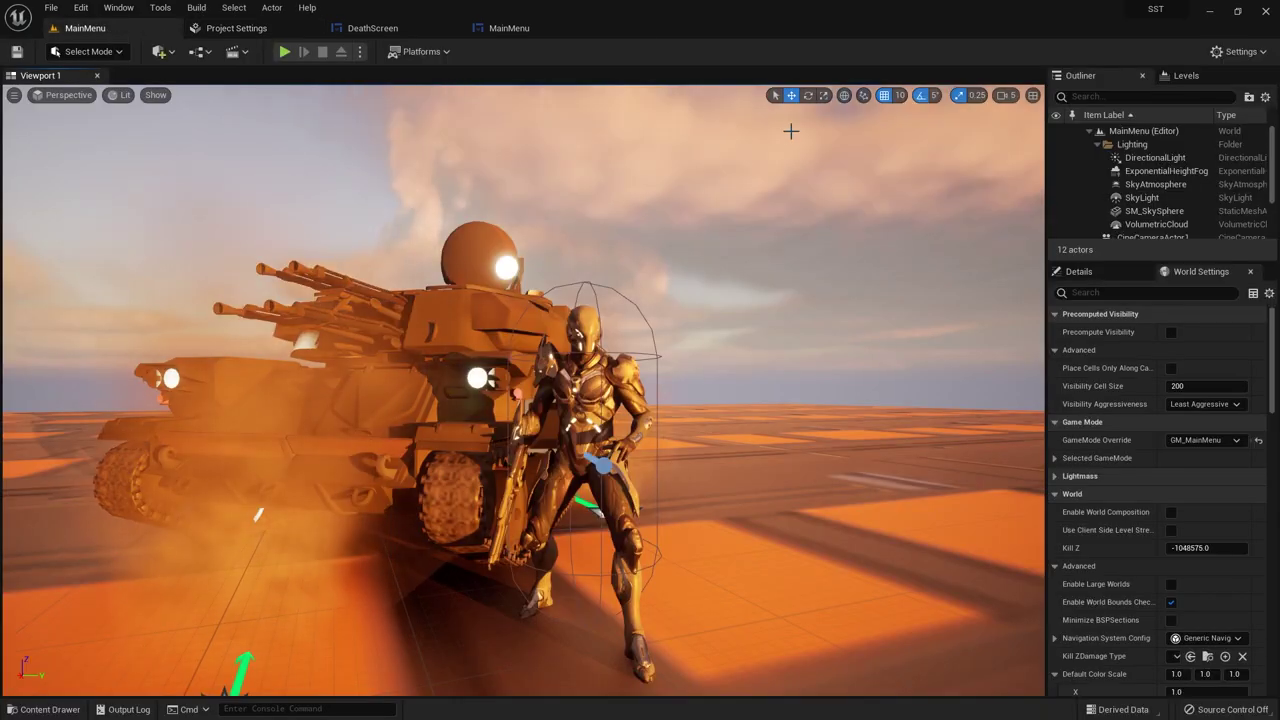
Step: Refresh the platform status and show the Windows packaging options with Shipping configuration
{"action": "left_click", "coordinate": [420, 51]}
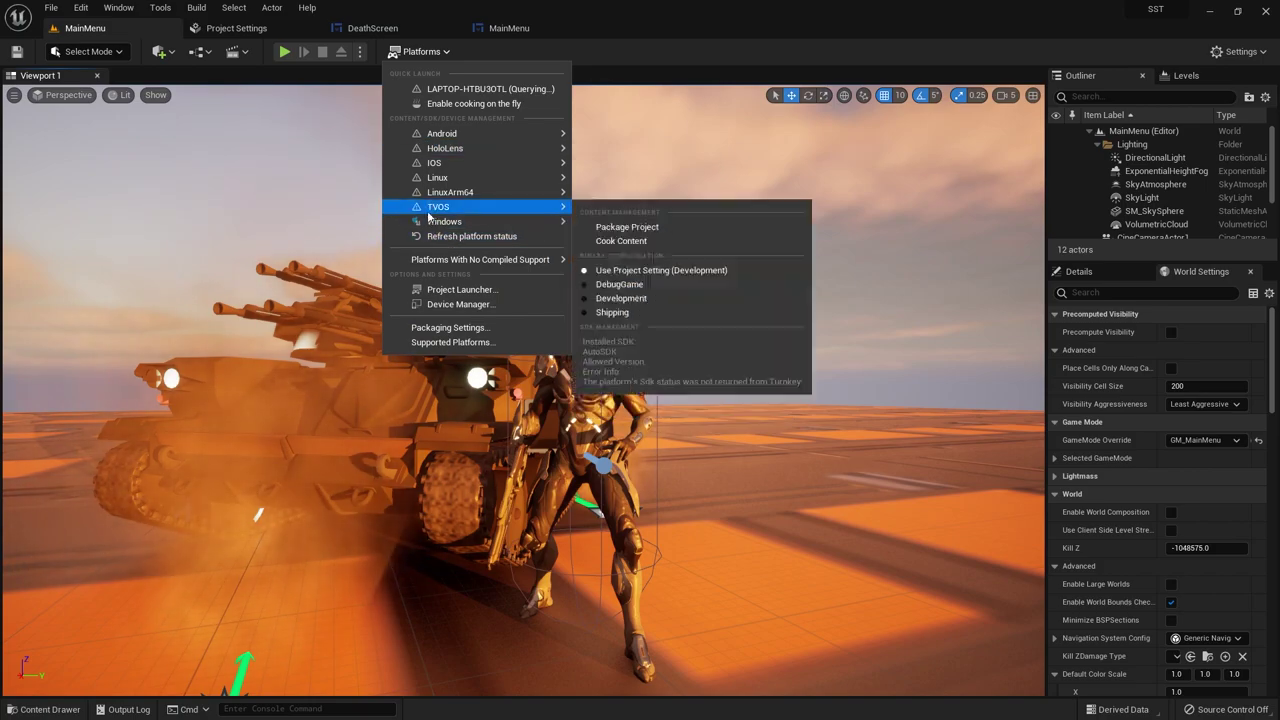
{"action": "mouse_move", "coordinate": [445, 221]}
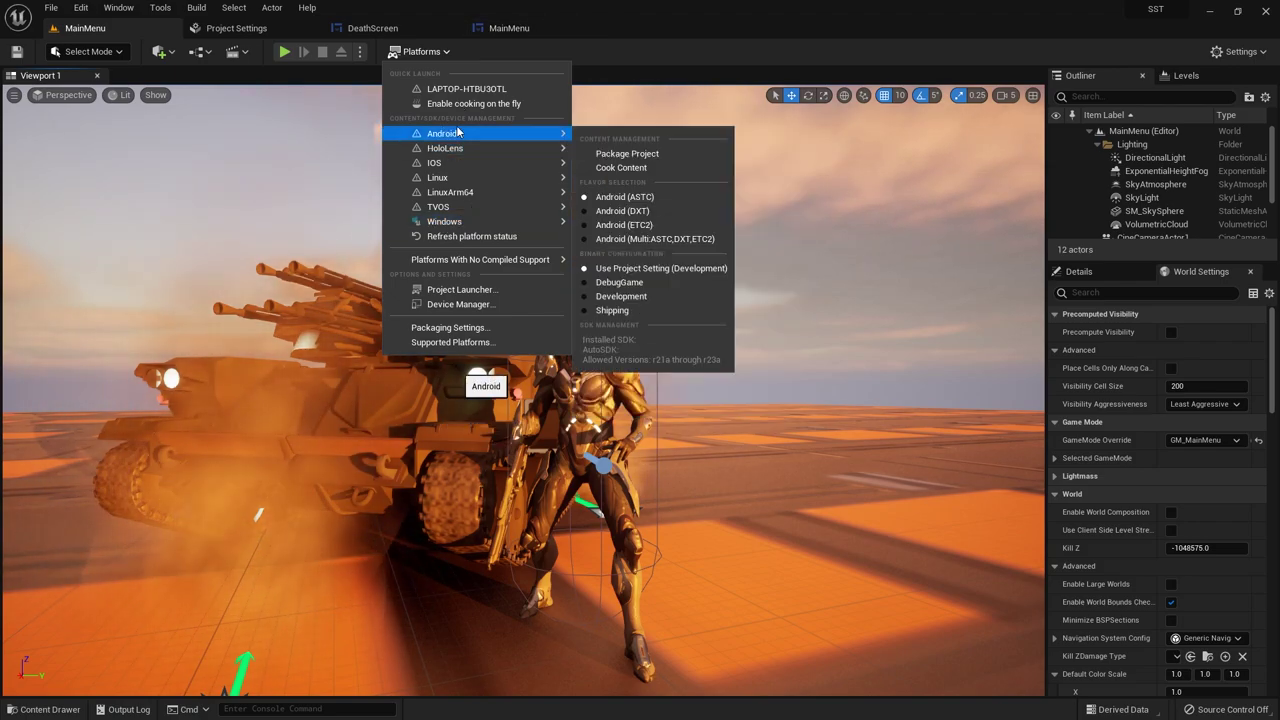
{"action": "mouse_move", "coordinate": [441, 133]}
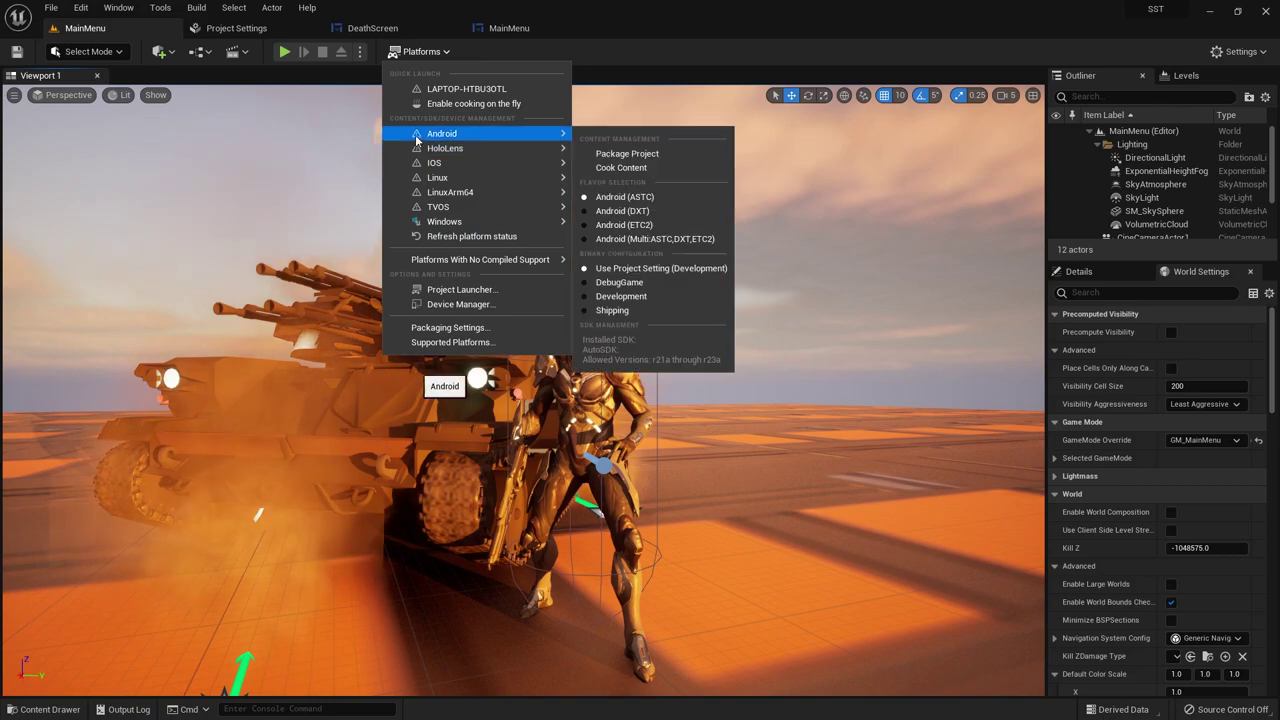
{"action": "left_click", "coordinate": [430, 237]}
{"action": "left_click", "coordinate": [421, 51]}
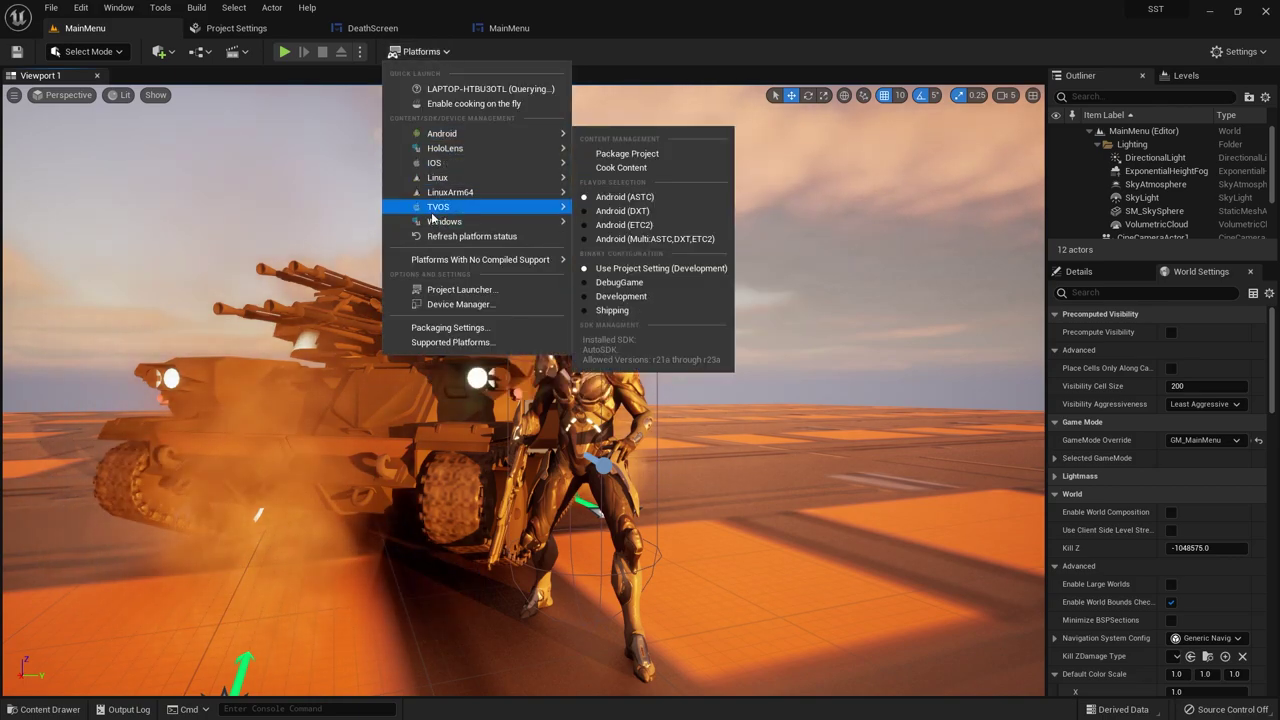
{"action": "mouse_move", "coordinate": [440, 221]}
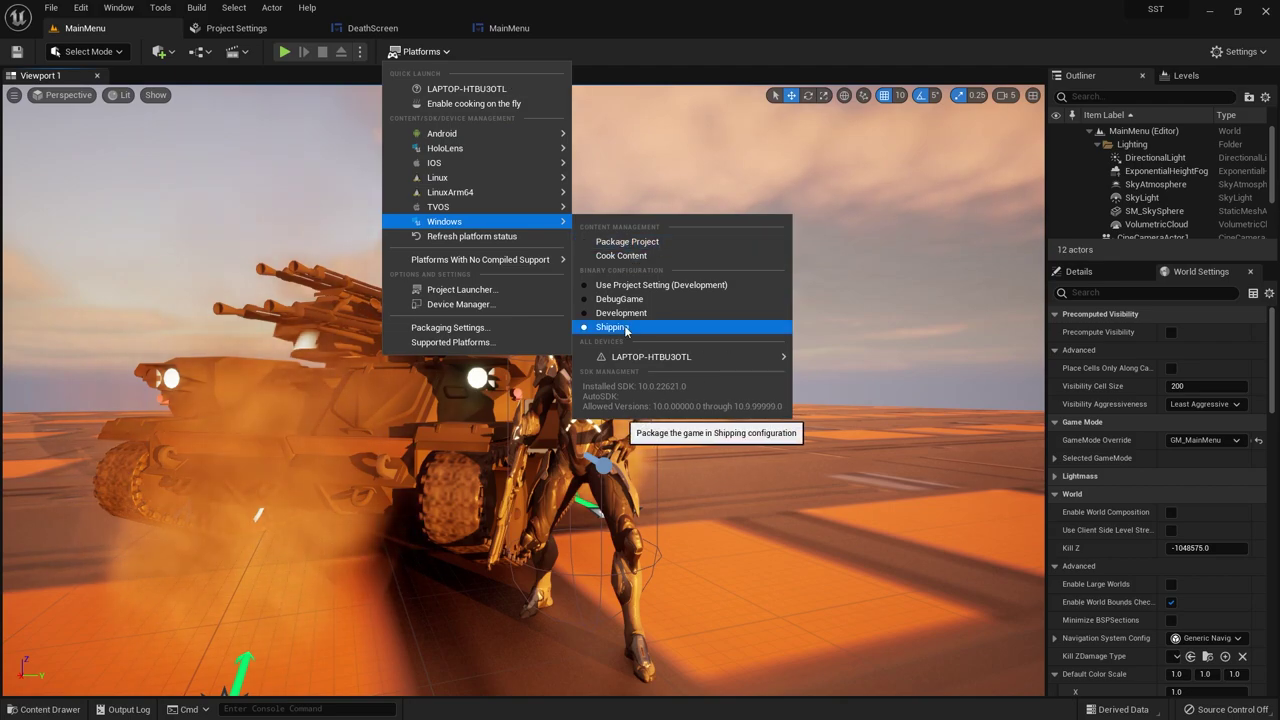
Step: Package the project for Windows into a new My Game folder on the Desktop
{"action": "left_click", "coordinate": [634, 242]}
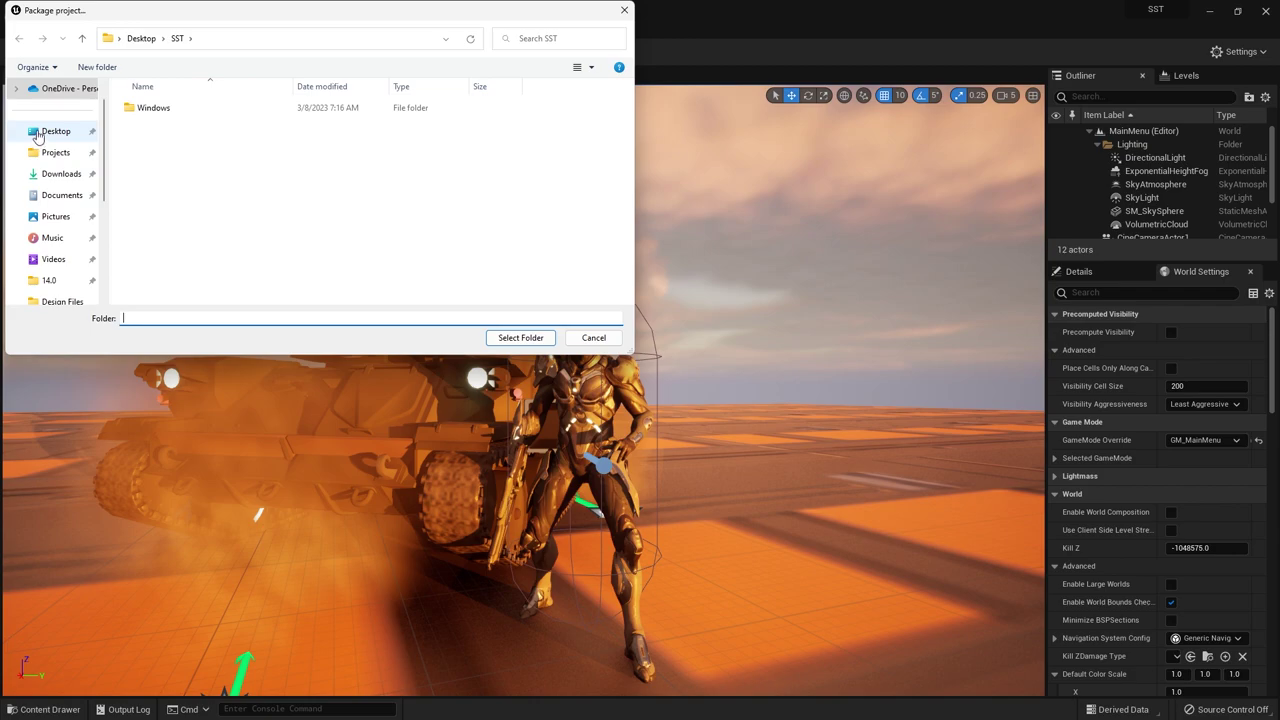
{"action": "left_click", "coordinate": [34, 131]}
{"action": "right_click", "coordinate": [306, 216]}
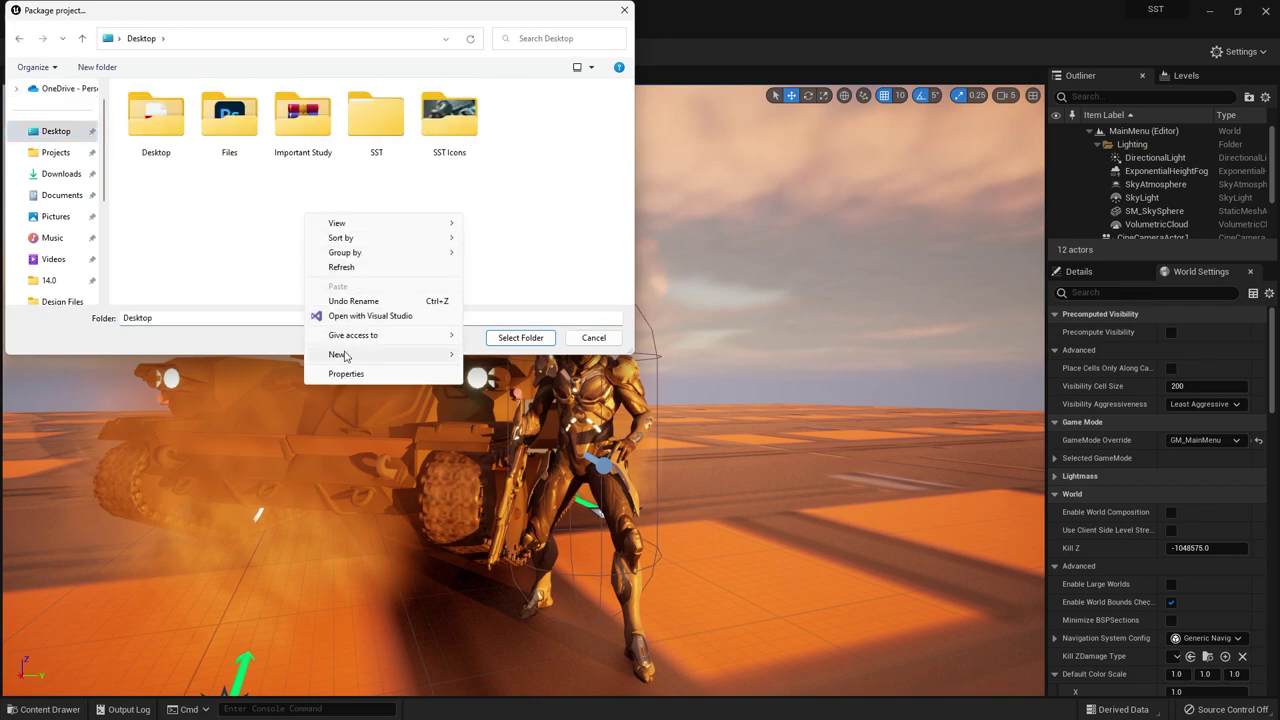
{"action": "mouse_move", "coordinate": [420, 354]}
{"action": "left_click", "coordinate": [531, 358]}
{"action": "type", "text": "My Game"}
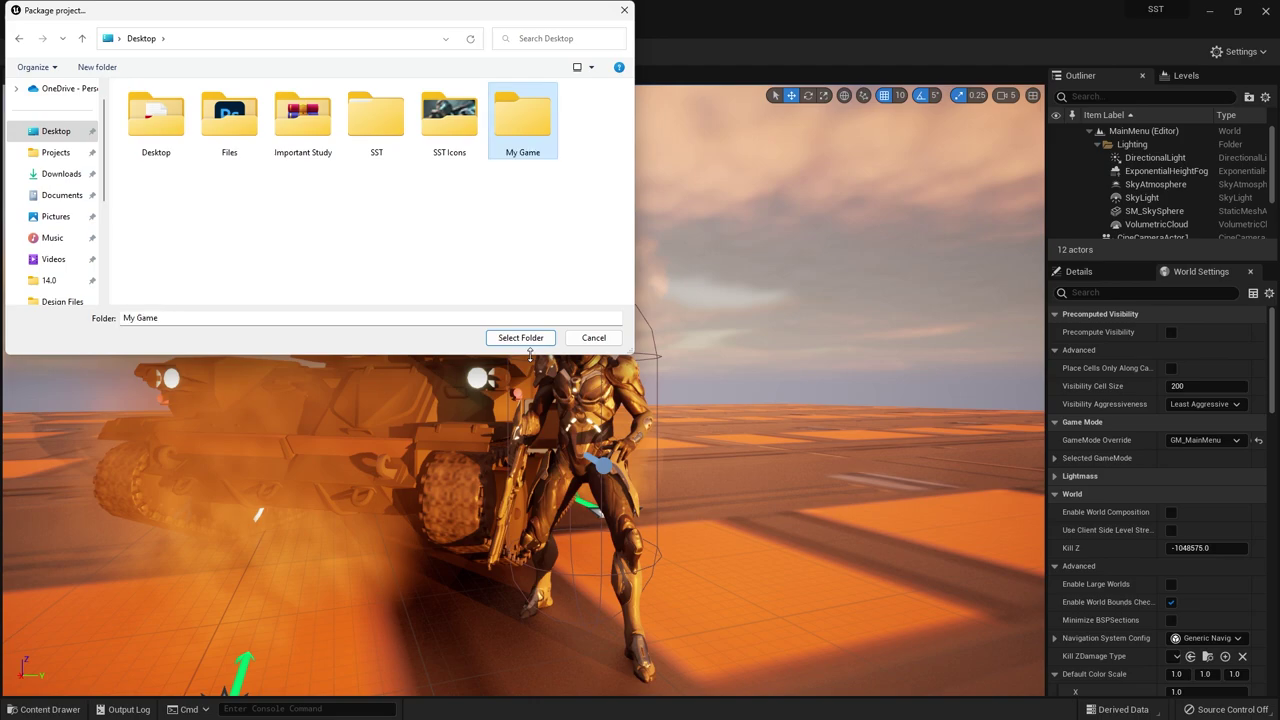
{"action": "key", "text": "Return"}
{"action": "left_click", "coordinate": [506, 341]}
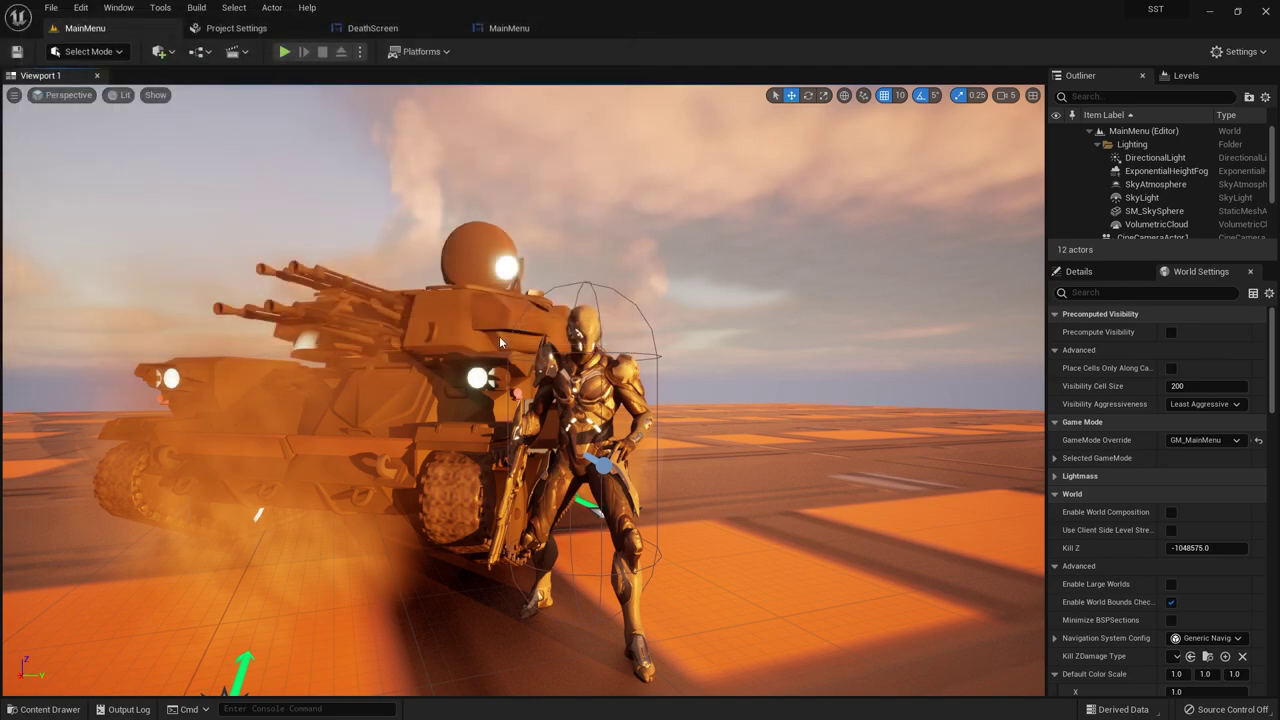
Step: Show the packaging Output Log and follow it until BUILD SUCCESSFUL appears
{"action": "left_click", "coordinate": [1106, 659]}
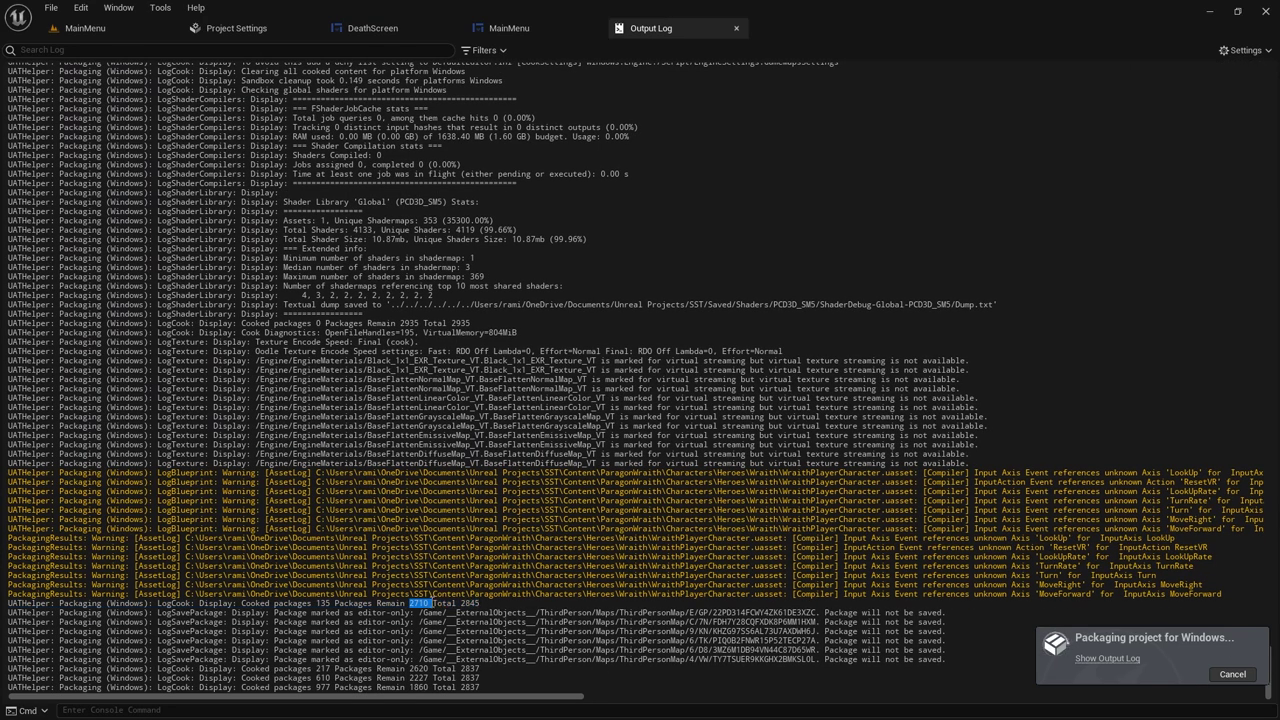
{"action": "left_click_drag", "start_coordinate": [430, 603], "coordinate": [425, 604]}
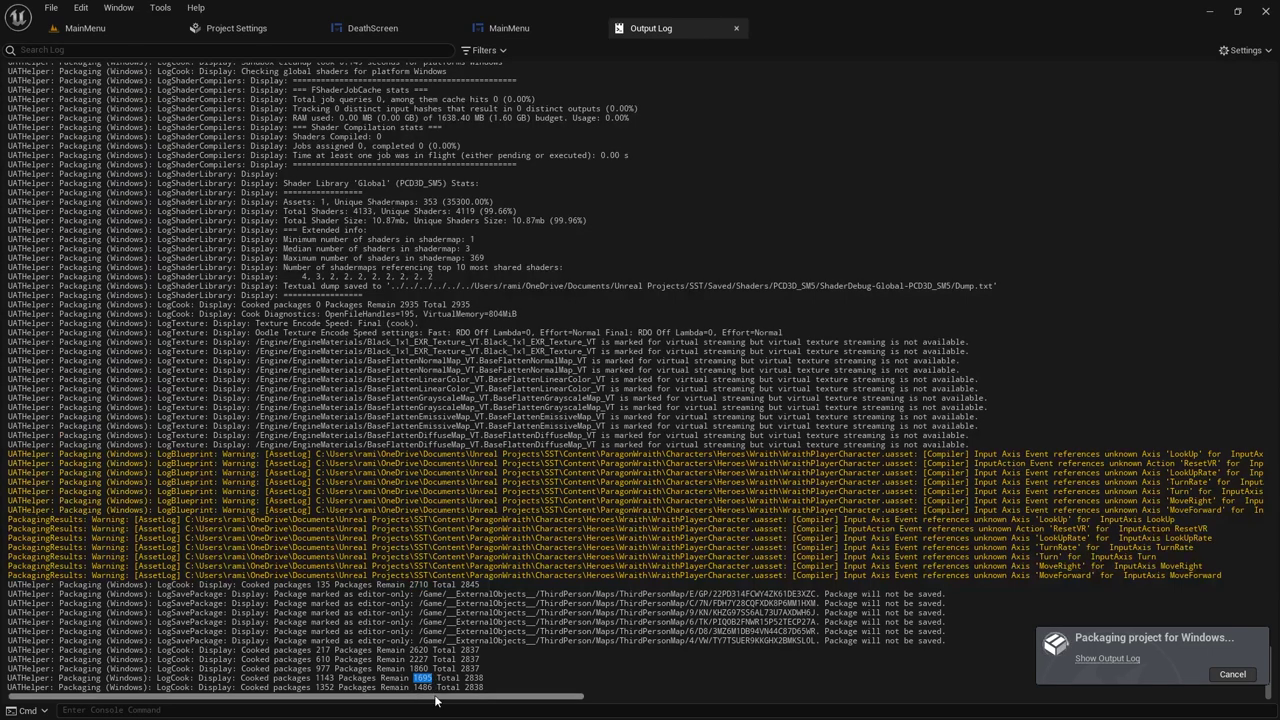
{"action": "left_click", "coordinate": [479, 653]}
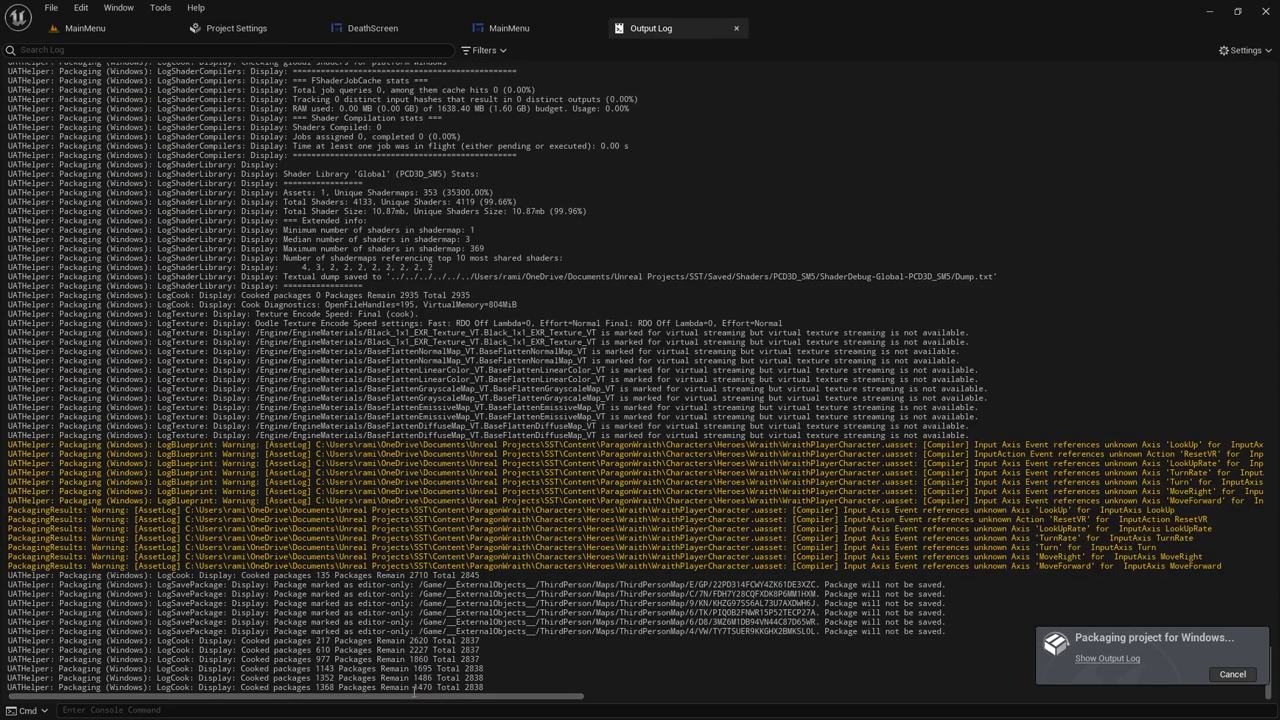
{"action": "left_click_drag", "start_coordinate": [414, 688], "coordinate": [433, 687]}
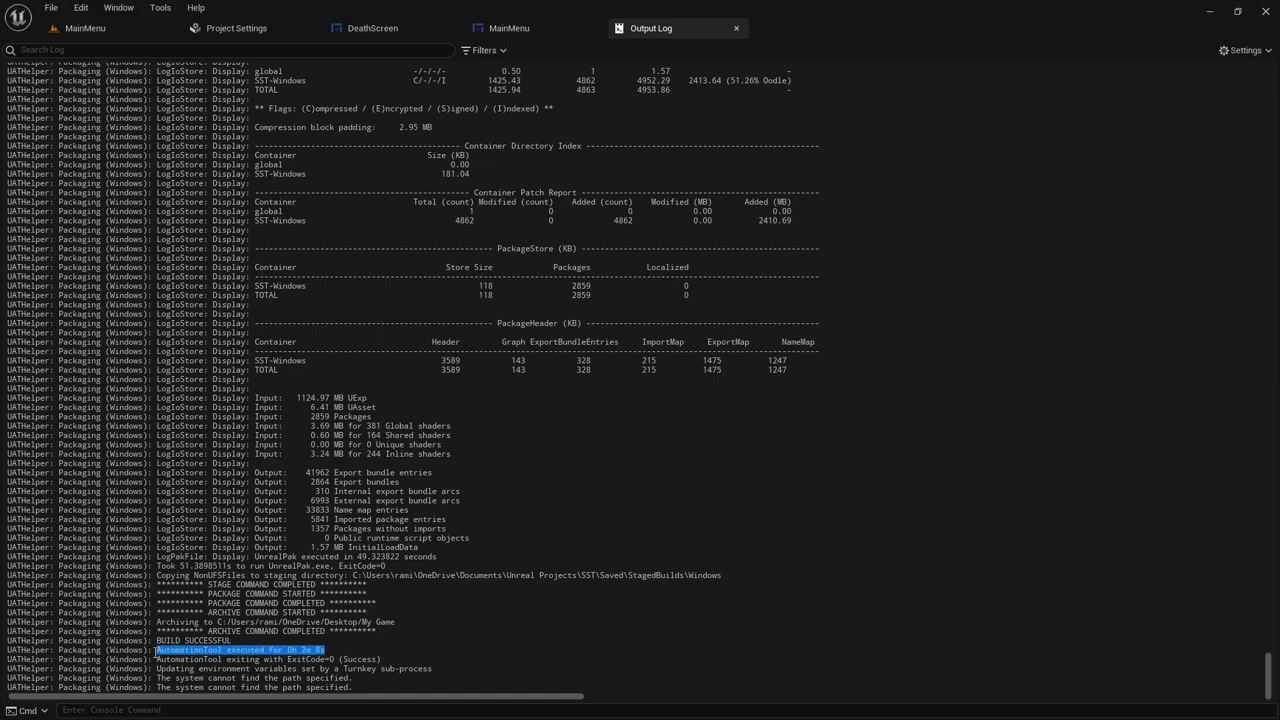
Step: Open the Desktop's My Game folder and its Windows build folder in File Explorer
{"action": "left_click", "coordinate": [1209, 11]}
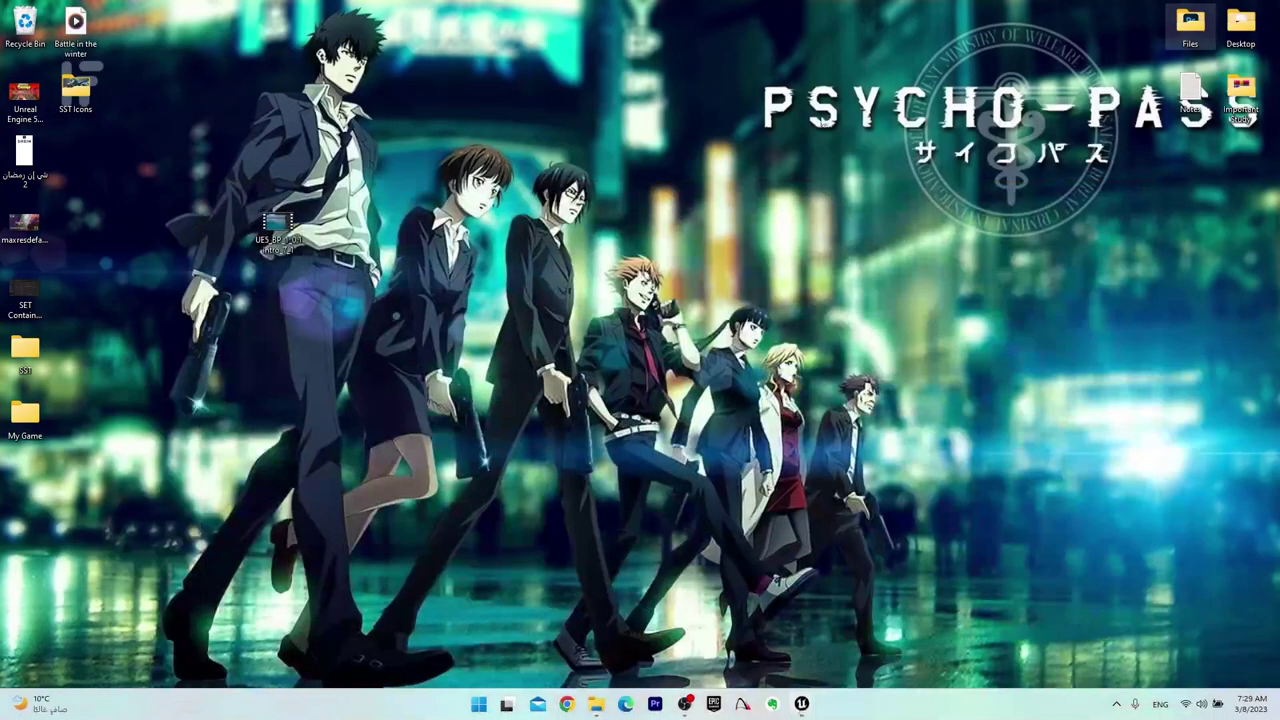
{"action": "double_click", "coordinate": [28, 415]}
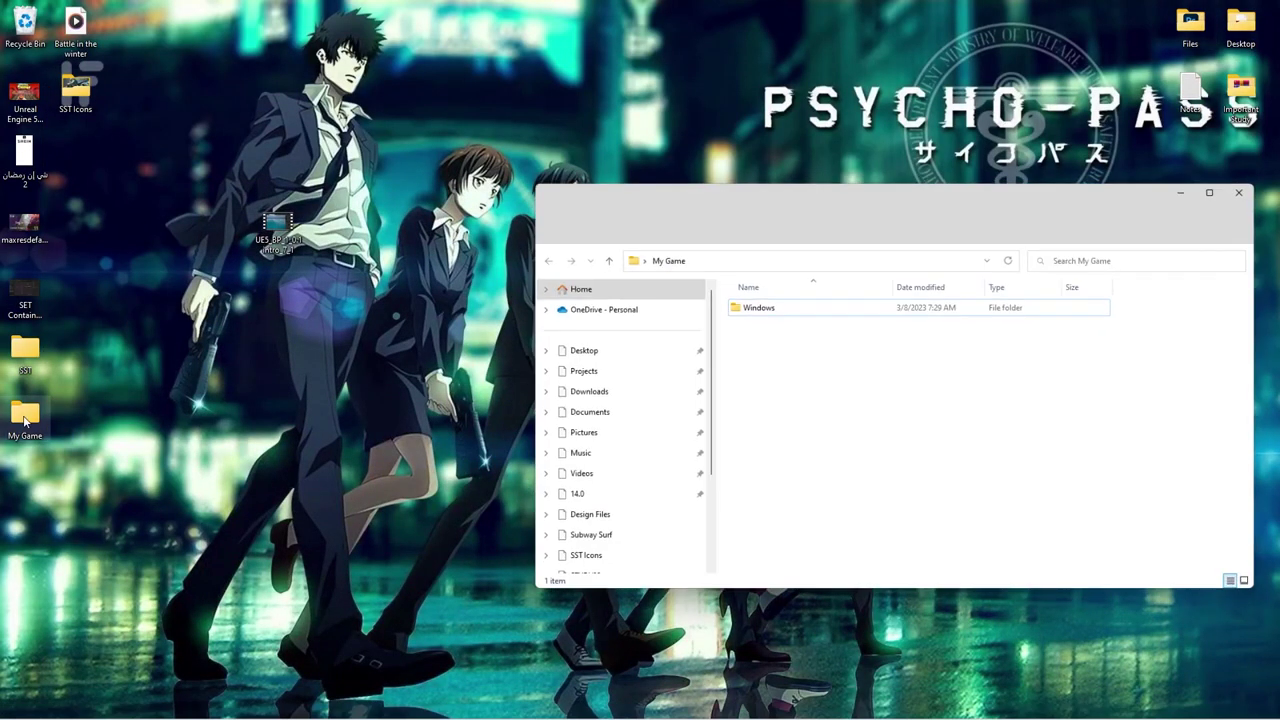
{"action": "double_click", "coordinate": [808, 184]}
{"action": "double_click", "coordinate": [240, 128]}
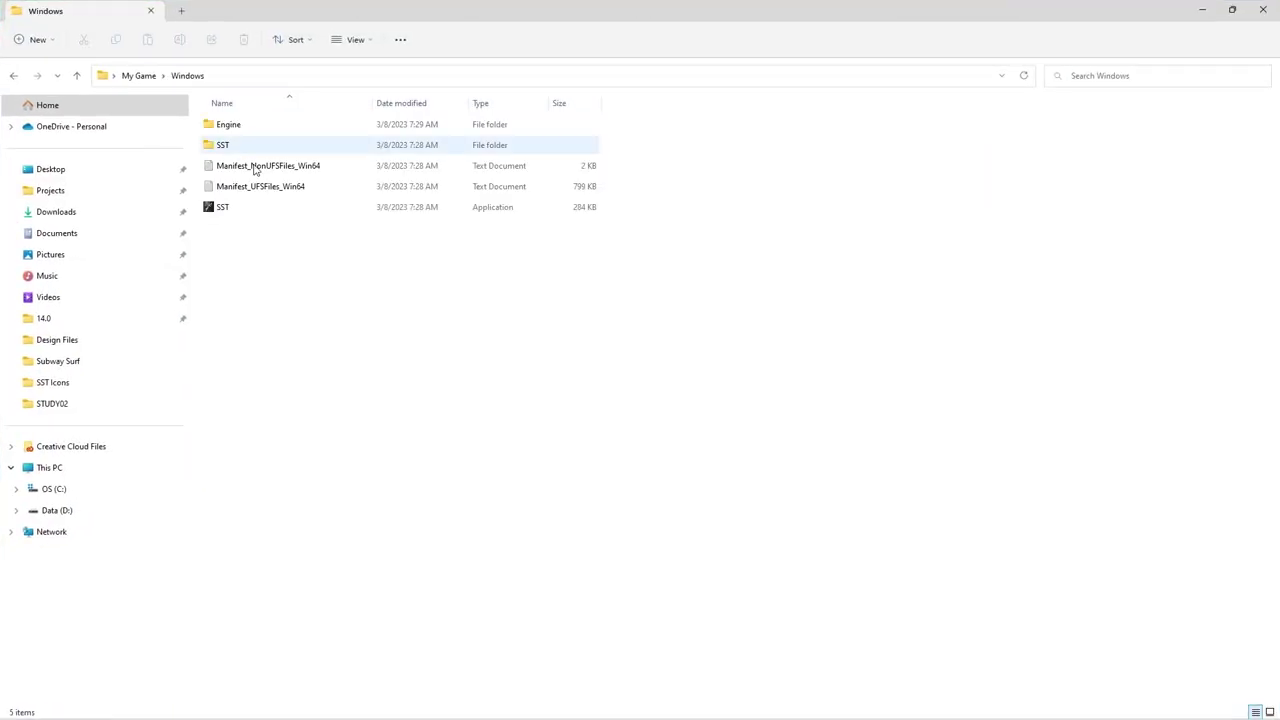
{"action": "scroll", "coordinate": [519, 260], "scroll_direction": "up", "scroll_amount": 2, "text": "ctrl"}
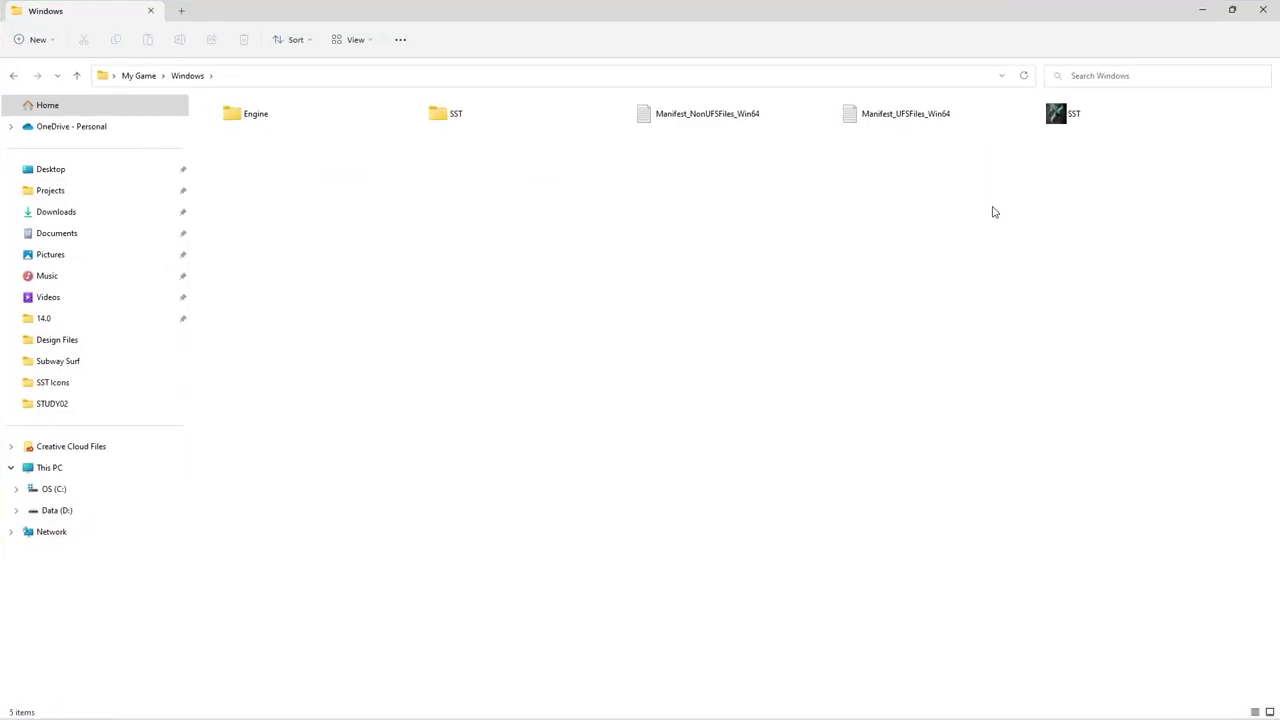
{"action": "scroll", "coordinate": [809, 251], "scroll_direction": "up", "scroll_amount": 2, "text": "ctrl"}
{"action": "scroll", "coordinate": [700, 235], "scroll_direction": "up", "scroll_amount": 2, "text": "ctrl"}
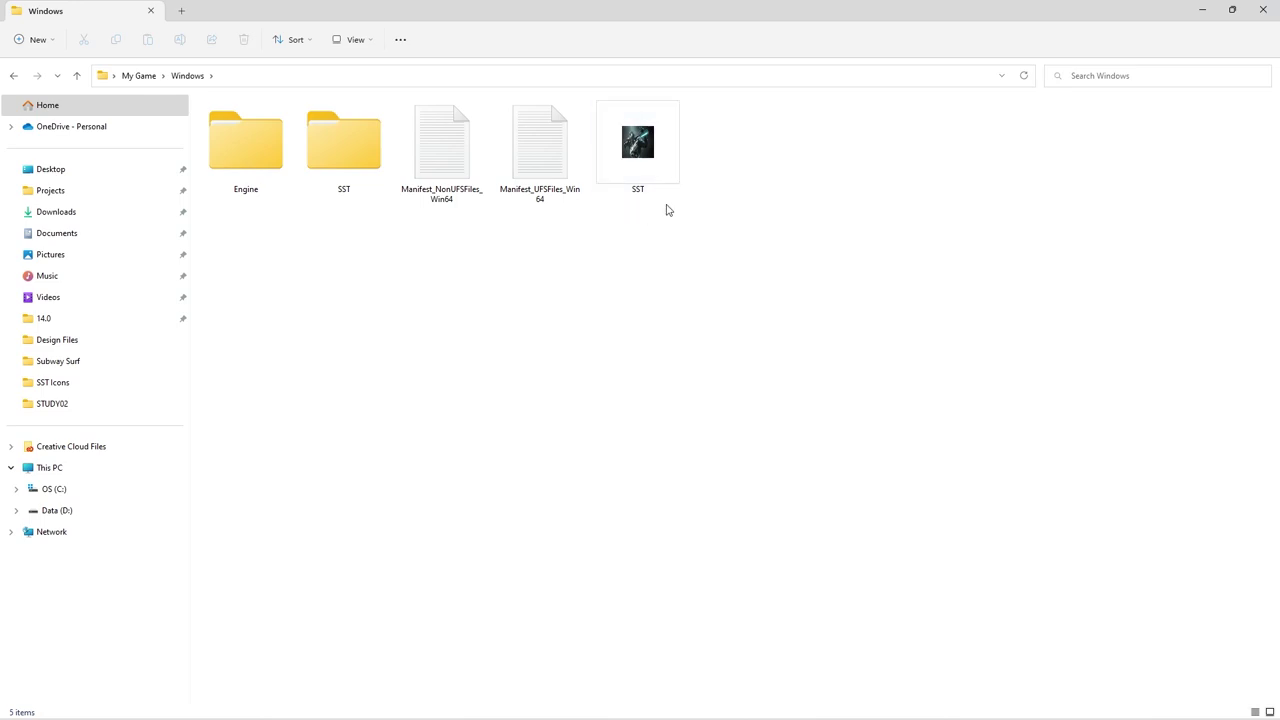
Step: Glance at the project settings in Unreal, then minimize the editor back to the build folder
{"action": "key", "text": "alt+Tab"}
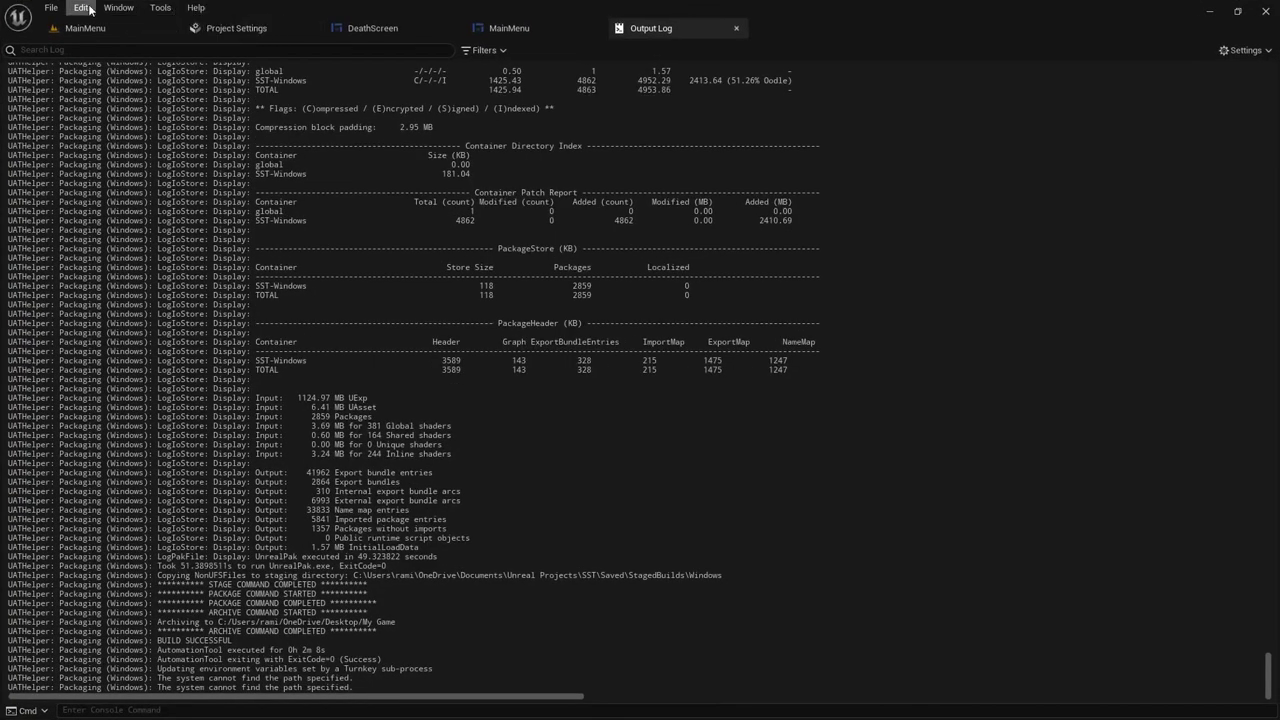
{"action": "left_click", "coordinate": [81, 8]}
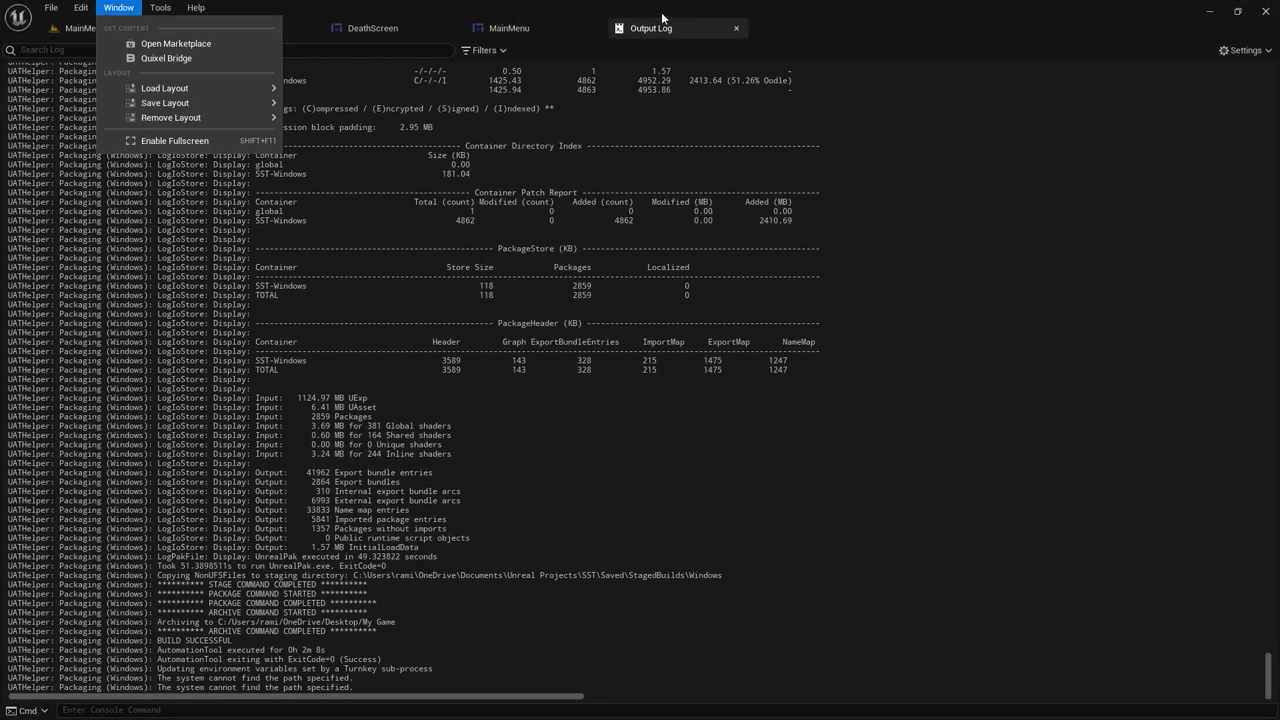
{"action": "left_click", "coordinate": [212, 28]}
{"action": "scroll", "coordinate": [600, 565], "scroll_direction": "down", "scroll_amount": 3}
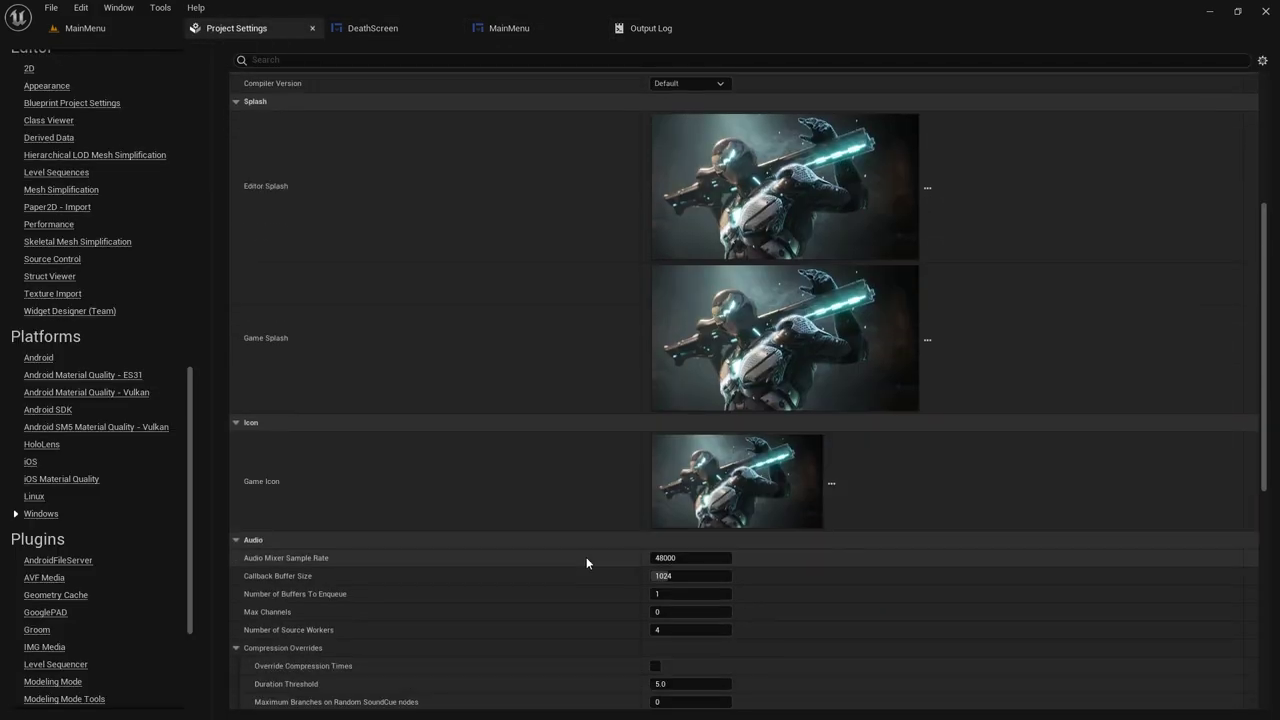
{"action": "left_click", "coordinate": [1209, 11]}
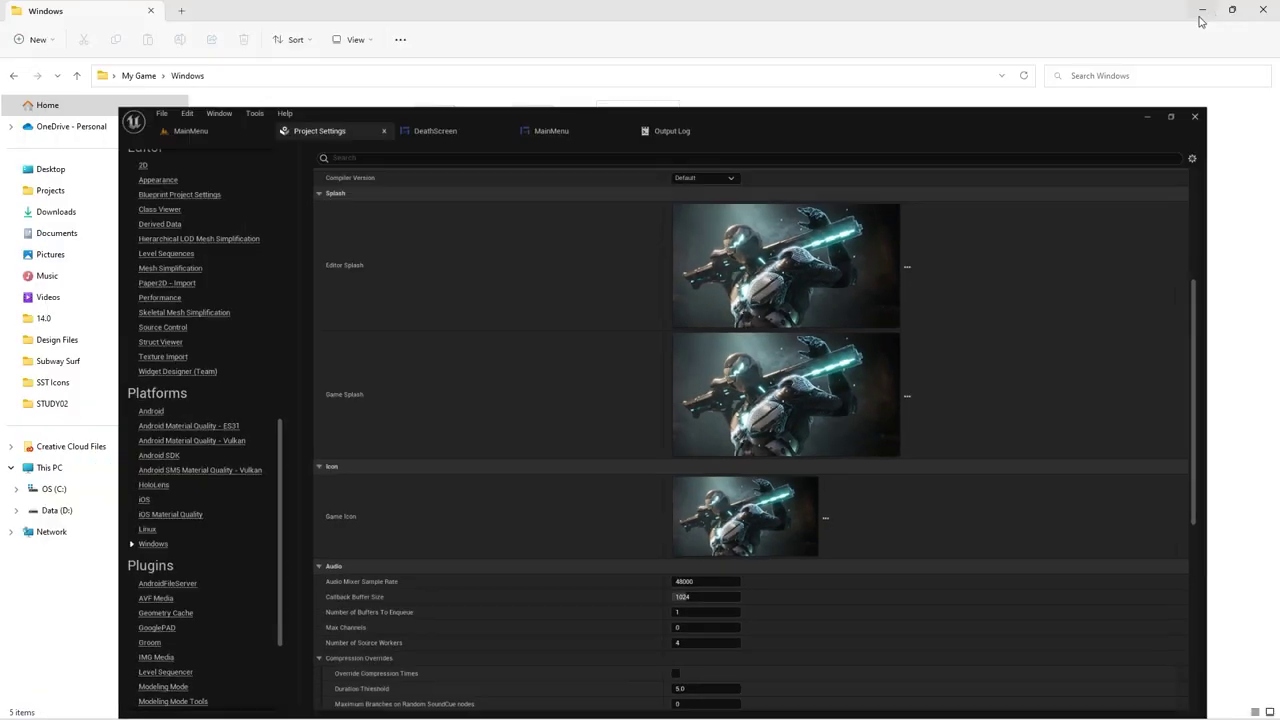
Step: Launch the packaged SST.exe from the Windows folder and minimize Explorer while it loads
{"action": "left_click", "coordinate": [640, 166]}
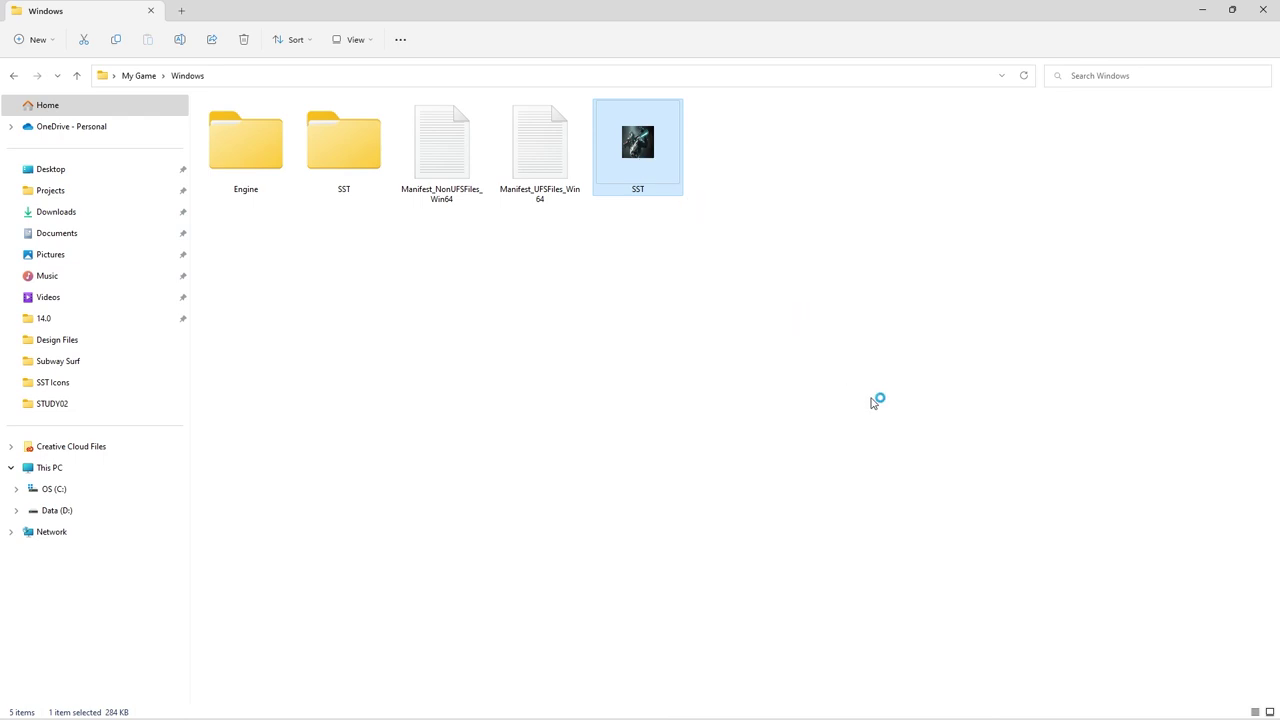
{"action": "left_click", "coordinate": [1203, 10]}
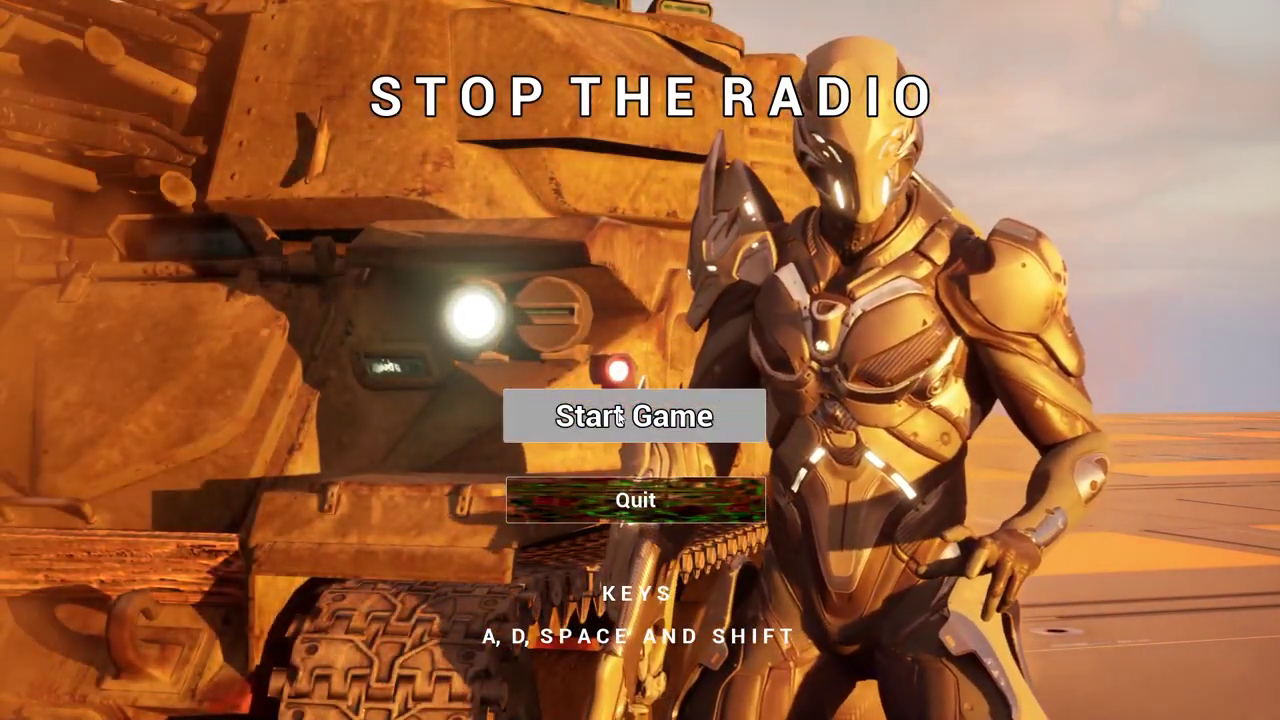
{"action": "left_click", "coordinate": [358, 431]}
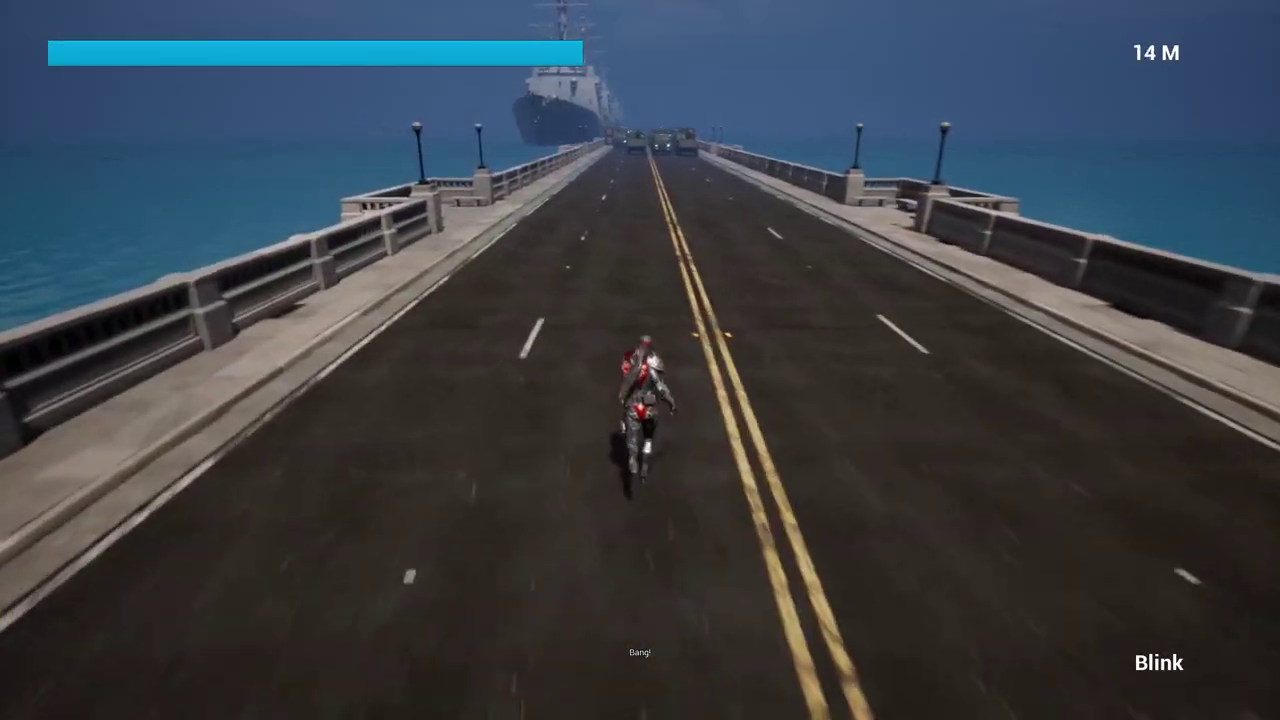
{"action": "key", "text": "shift"}
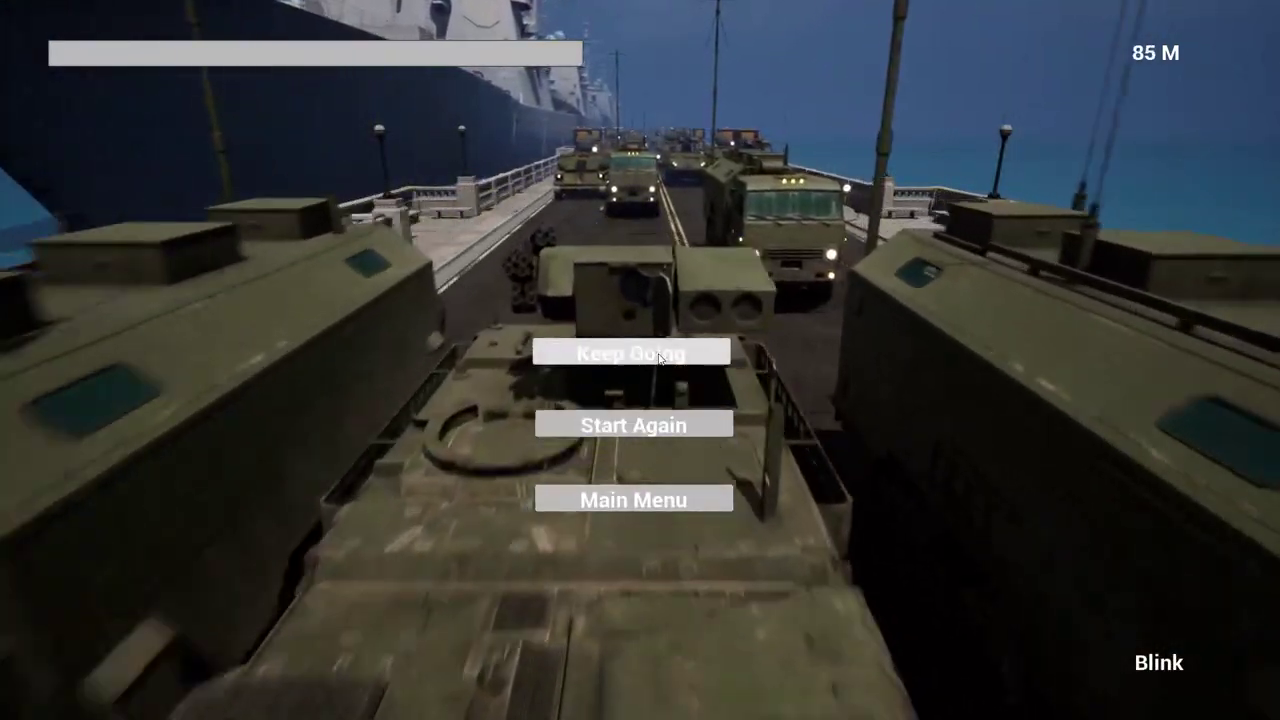
{"action": "left_click", "coordinate": [659, 358]}
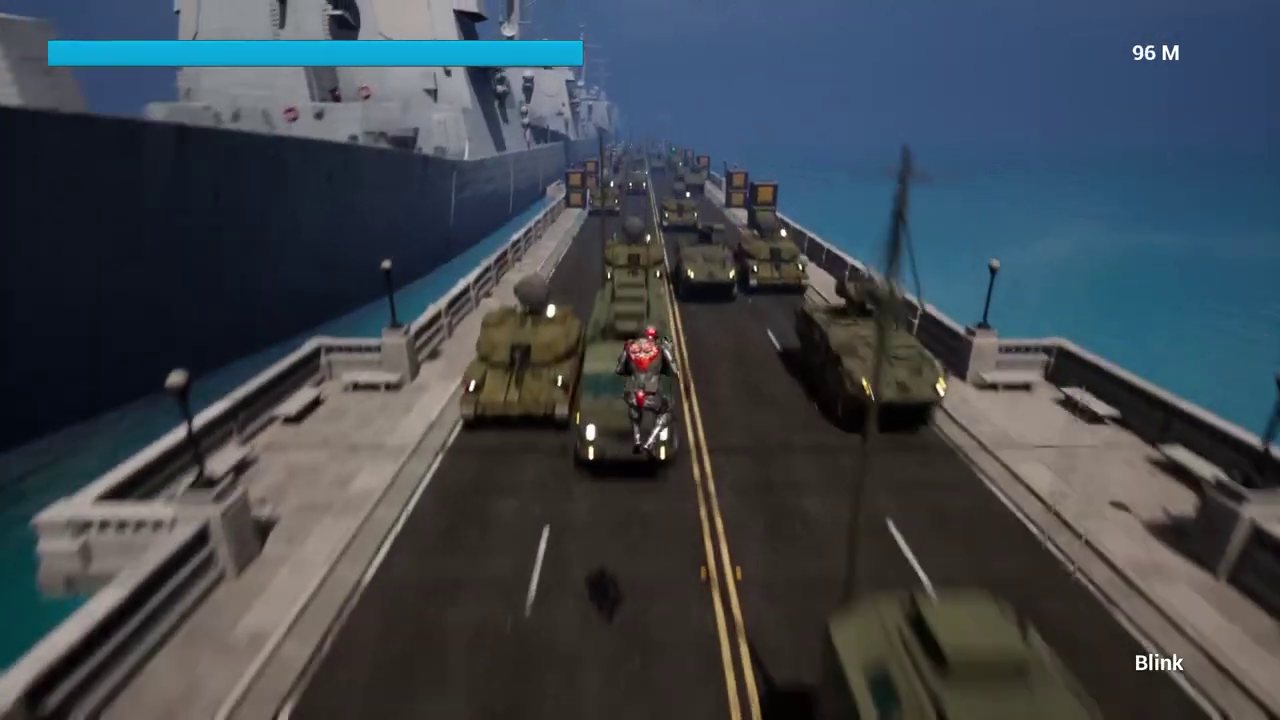
{"action": "key", "text": "shift"}
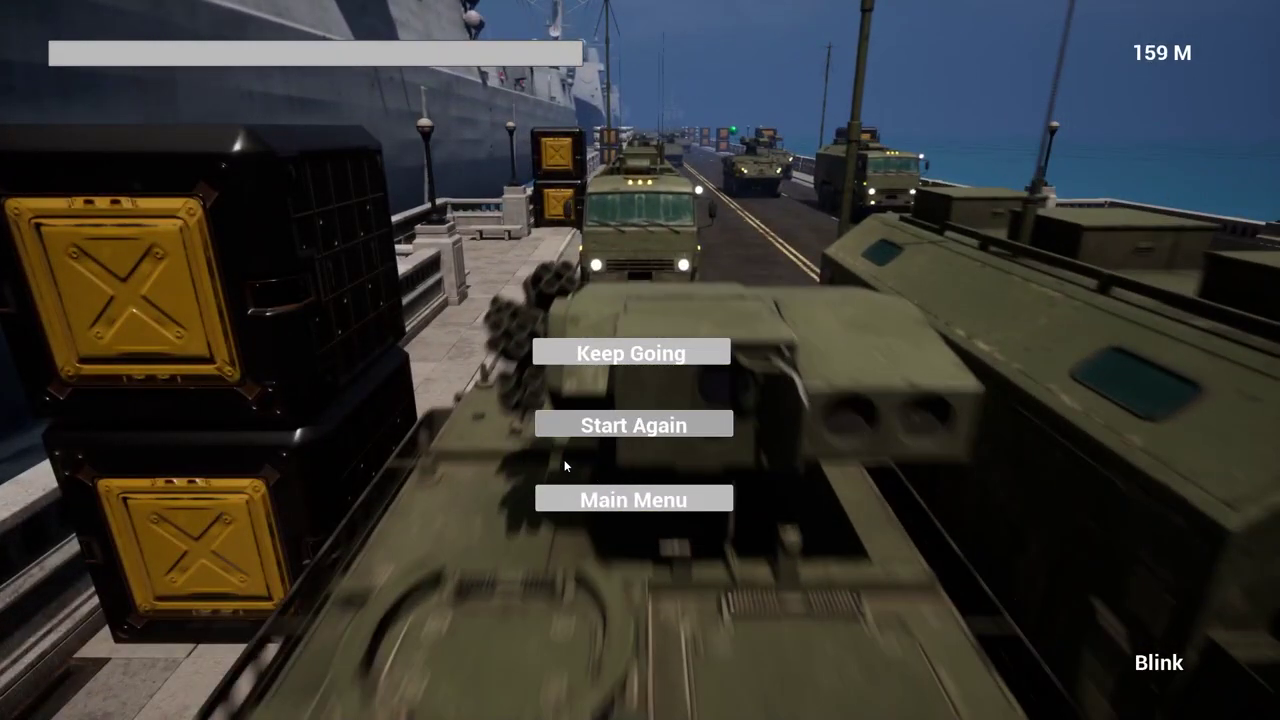
{"action": "left_click", "coordinate": [568, 425]}
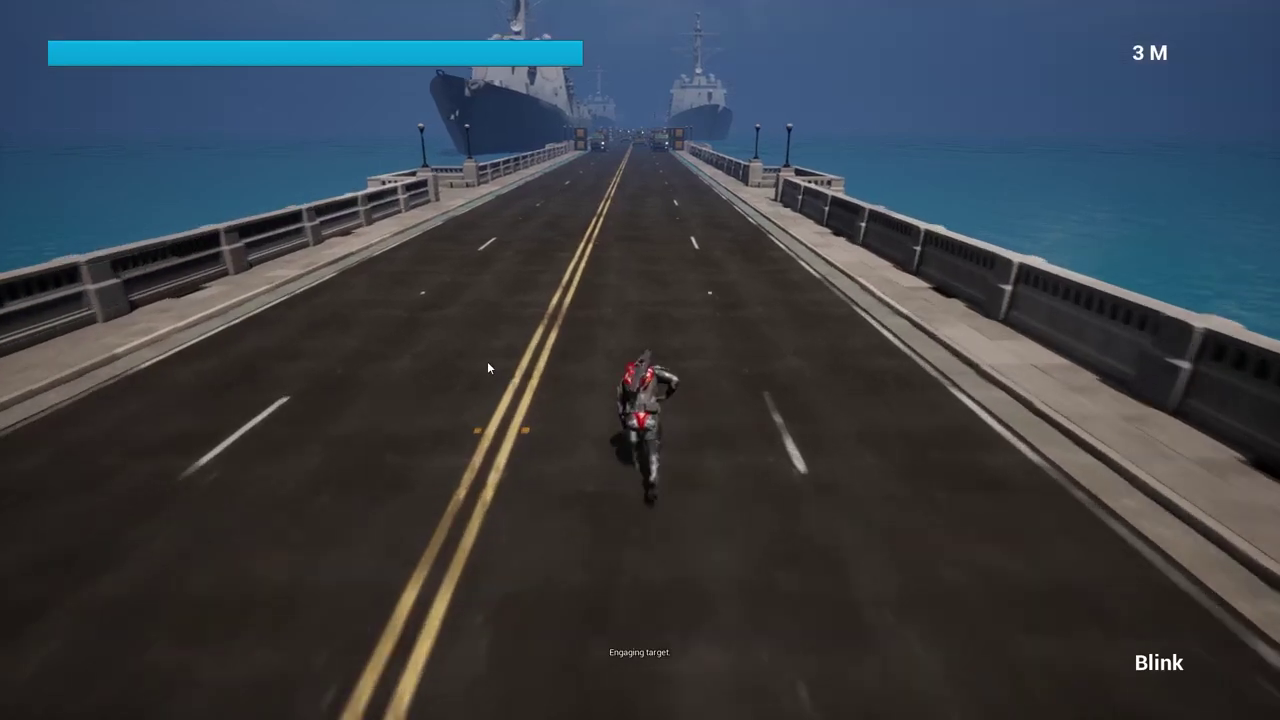
{"action": "key", "text": "e"}
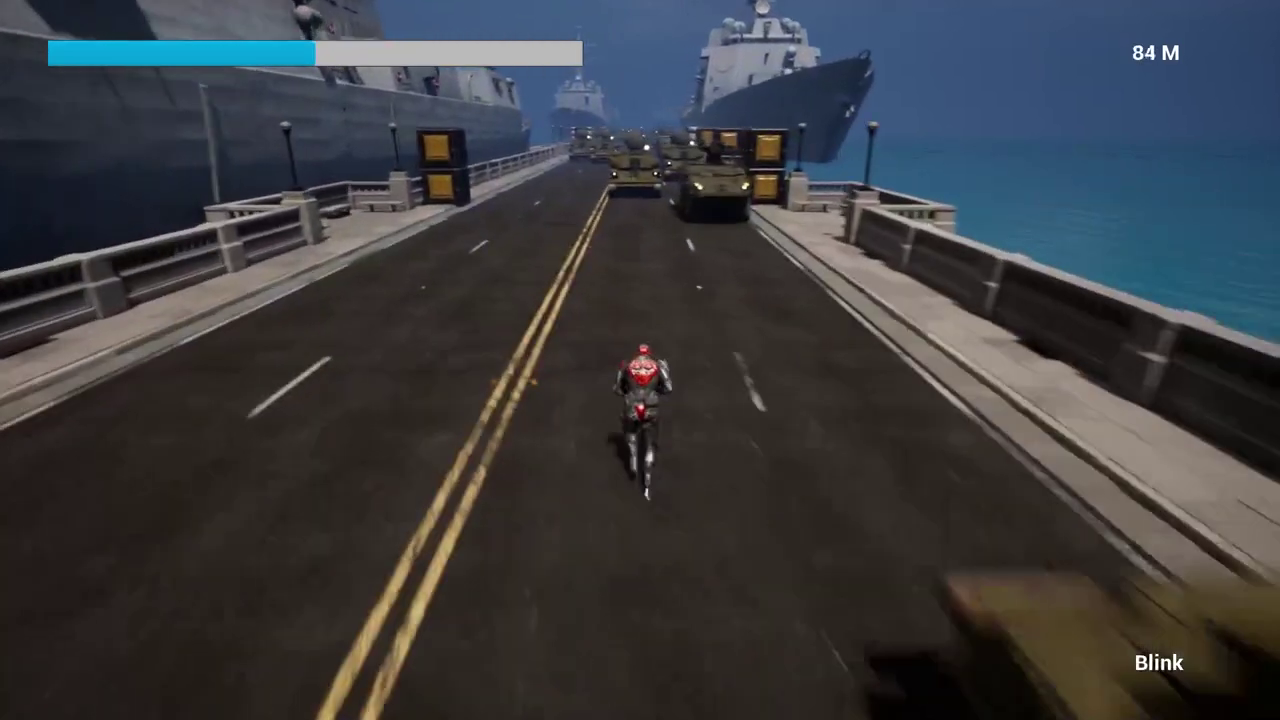
{"action": "key", "text": "e"}
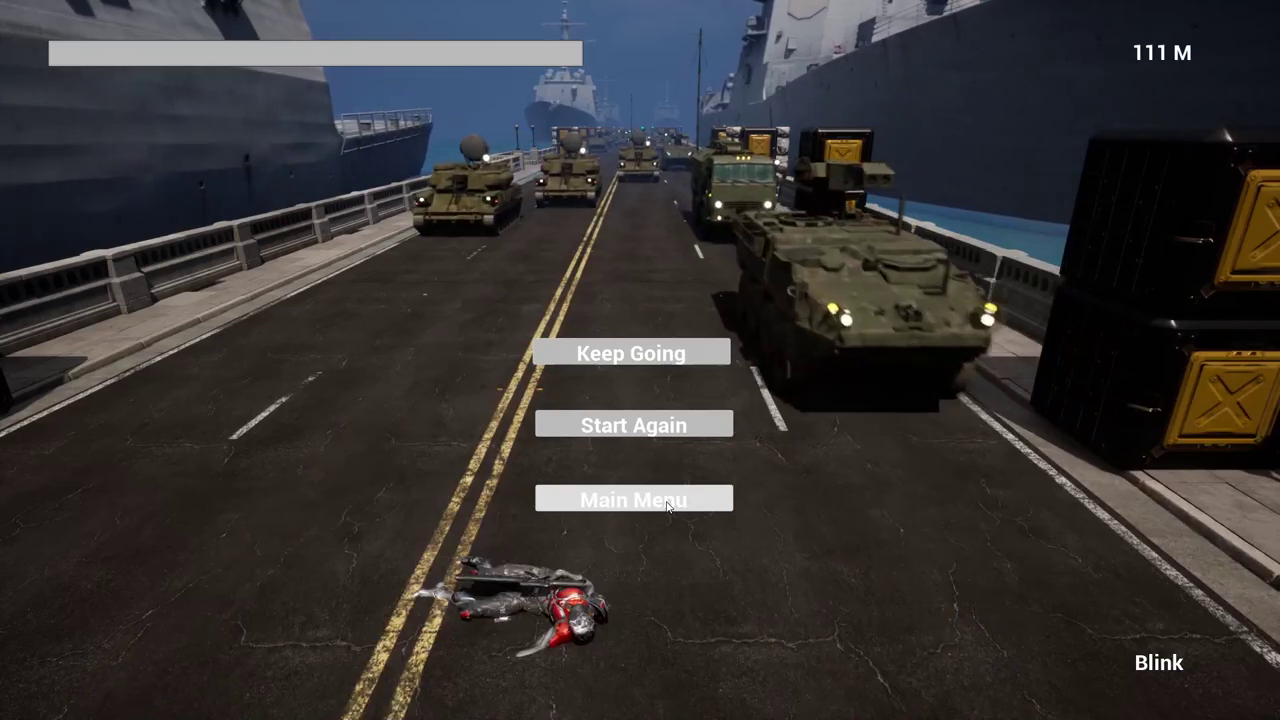
{"action": "left_click", "coordinate": [667, 507]}
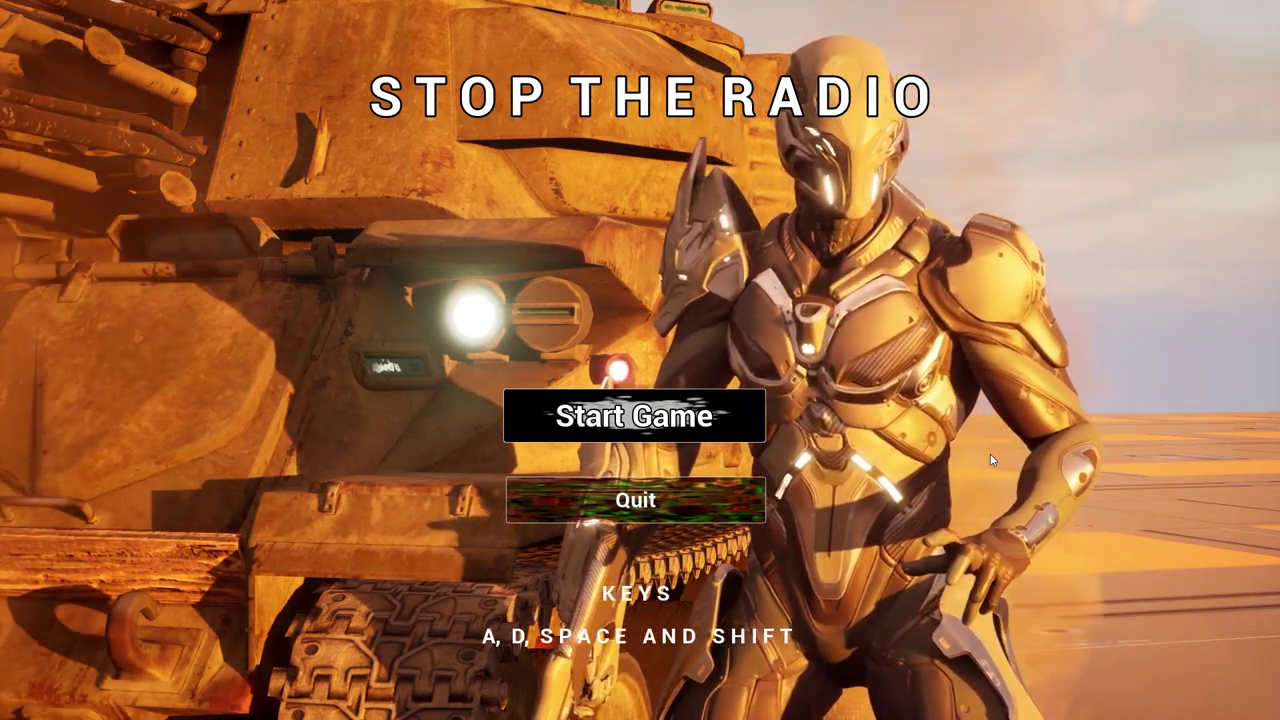
{"action": "key", "text": "XF86AudioLowerVolume"}
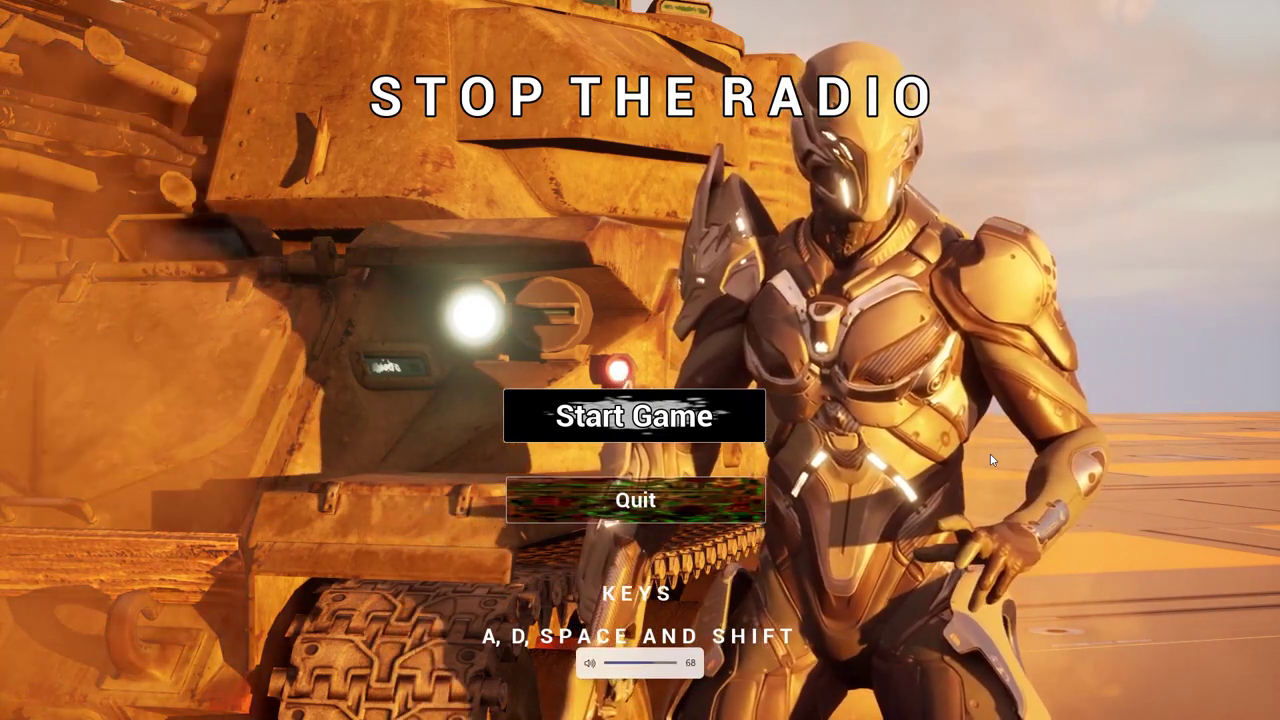